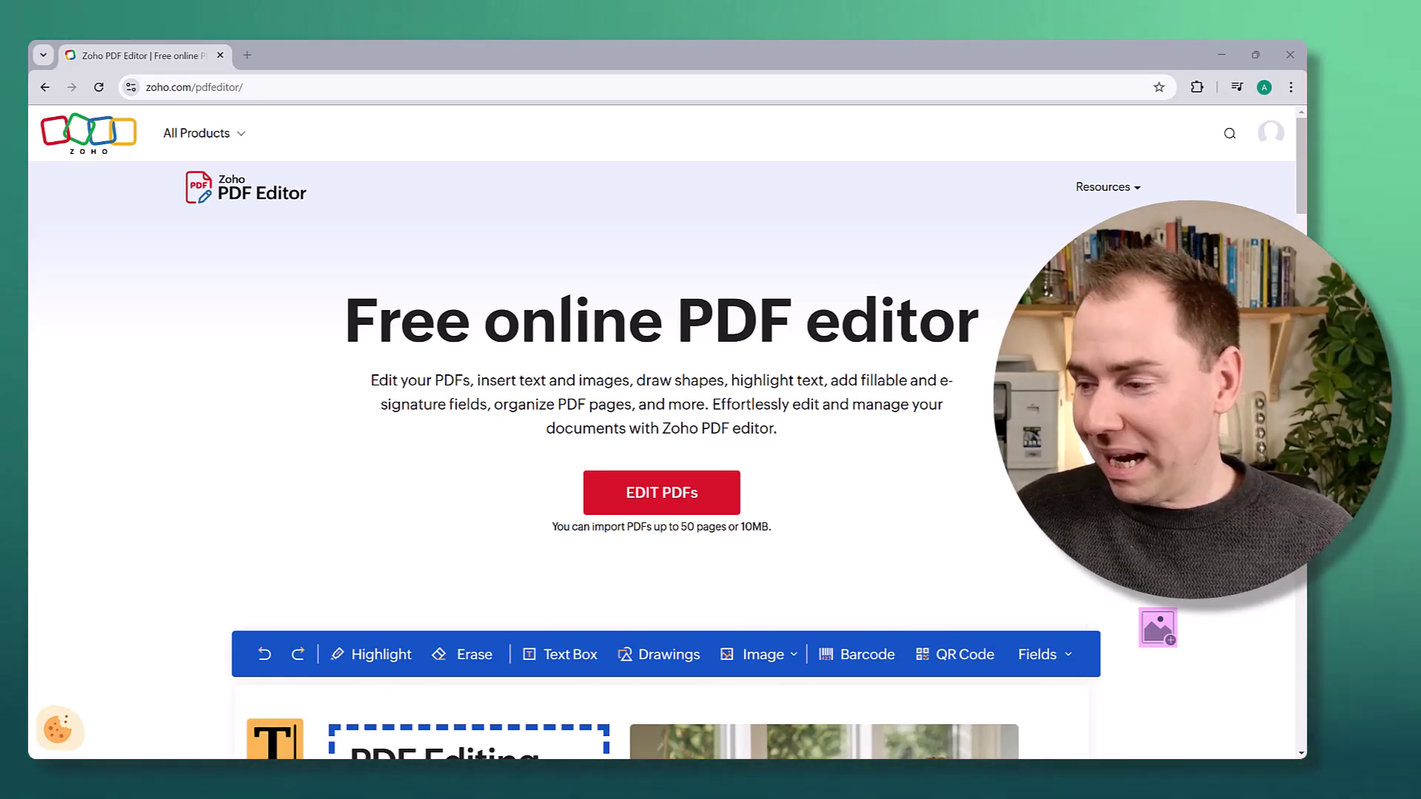
# Review the Zoho PDF Editor product page, covering the editing features offered and the import limits for PDFs.
pyautogui.scroll(-15, 993, 496)
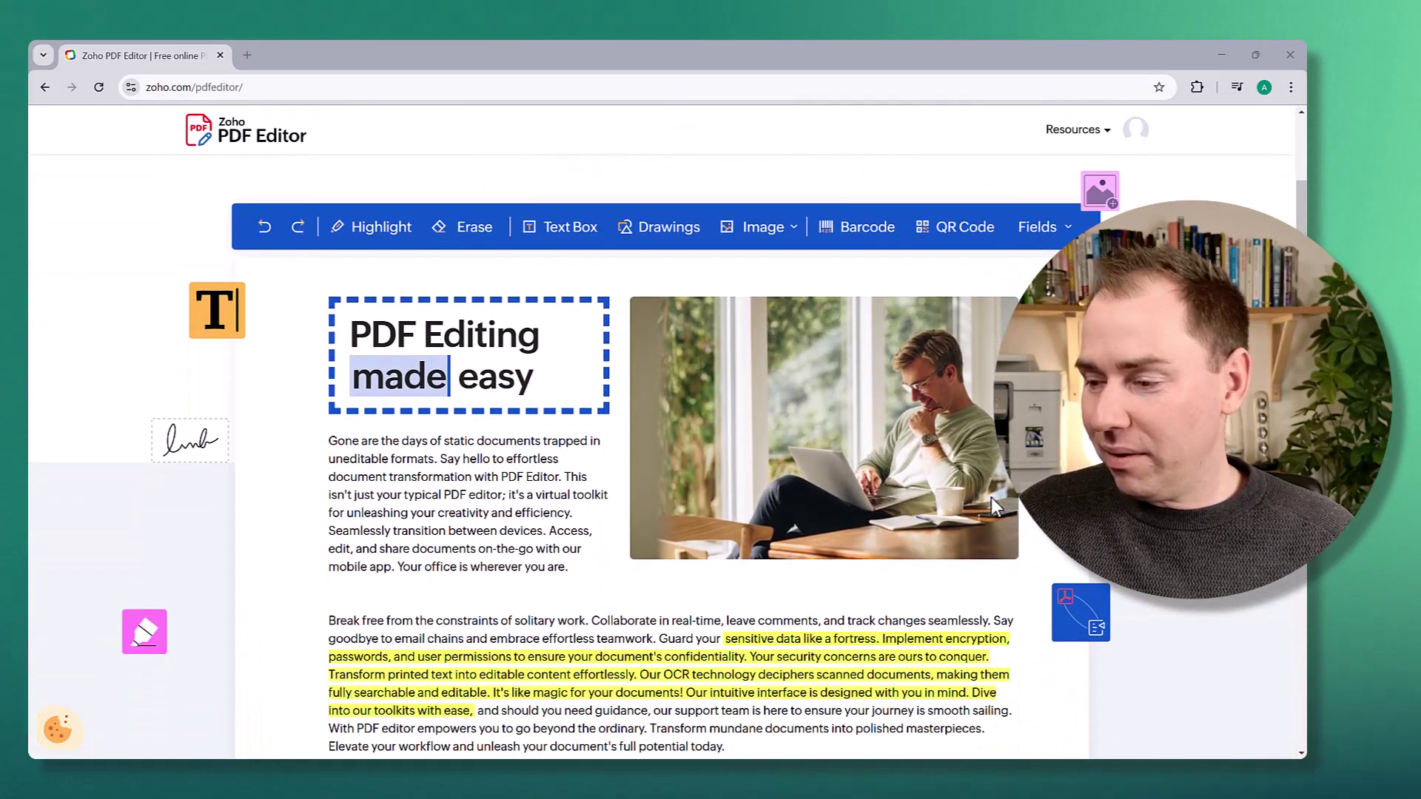
pyautogui.scroll(-4, 992, 497)
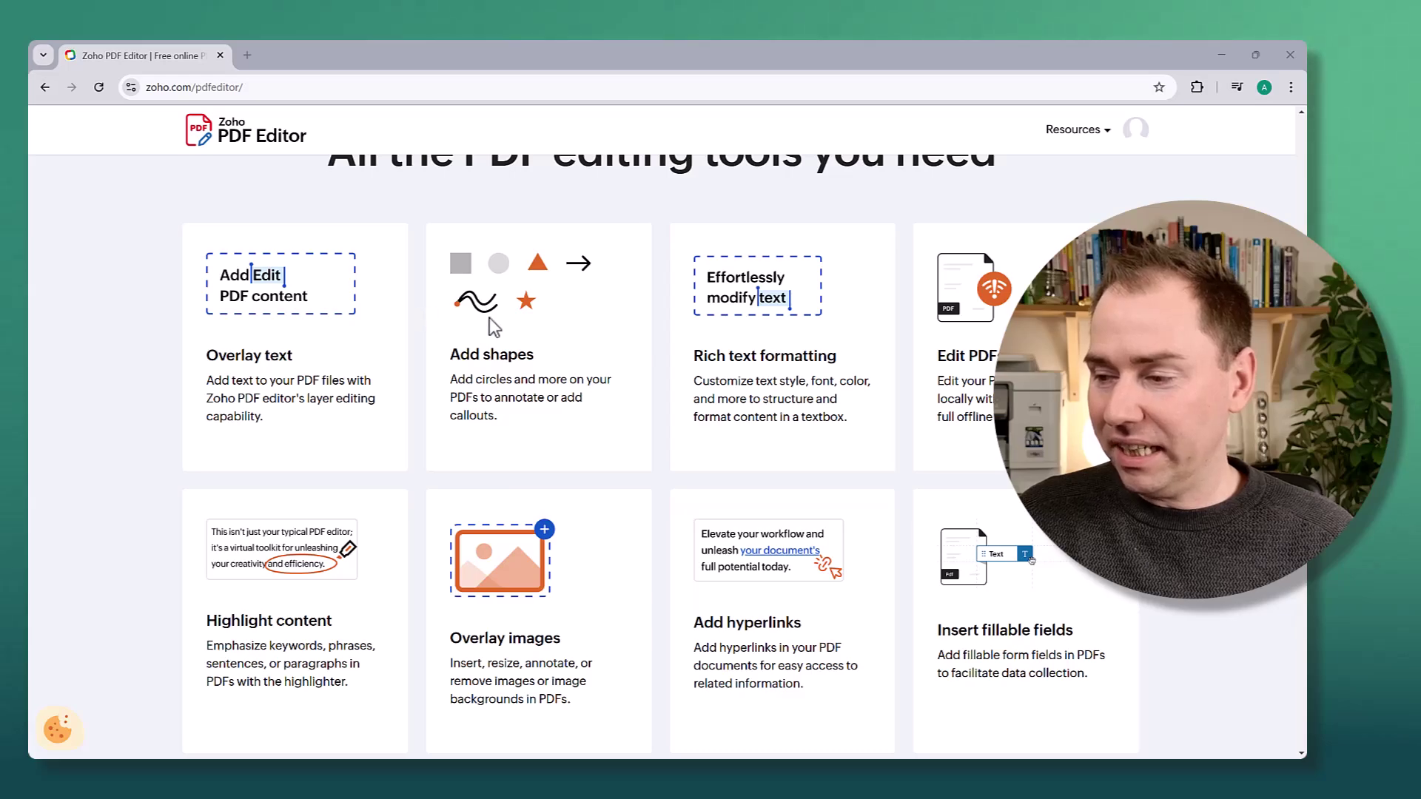
pyautogui.scroll(-1, 881, 347)
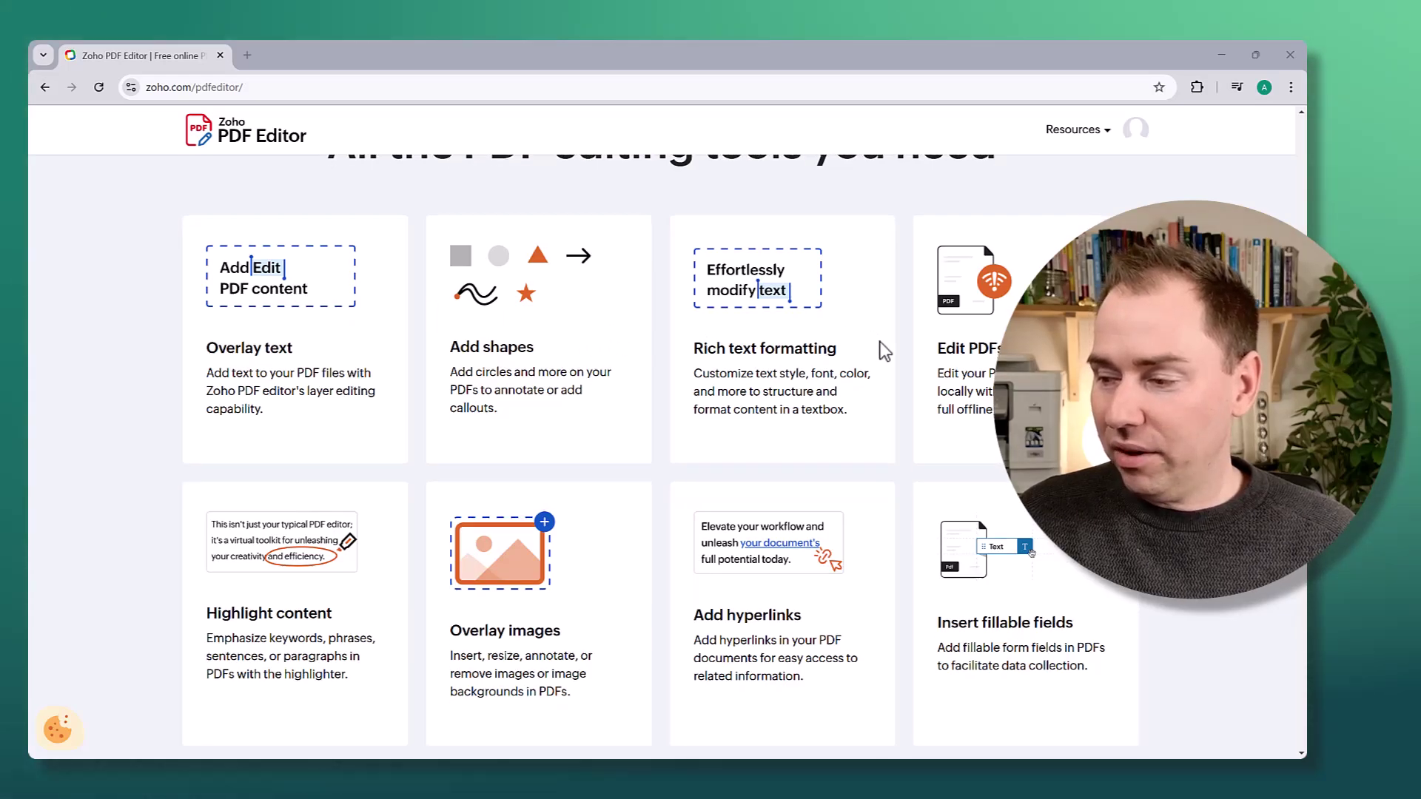
pyautogui.scroll(-1, 885, 355)
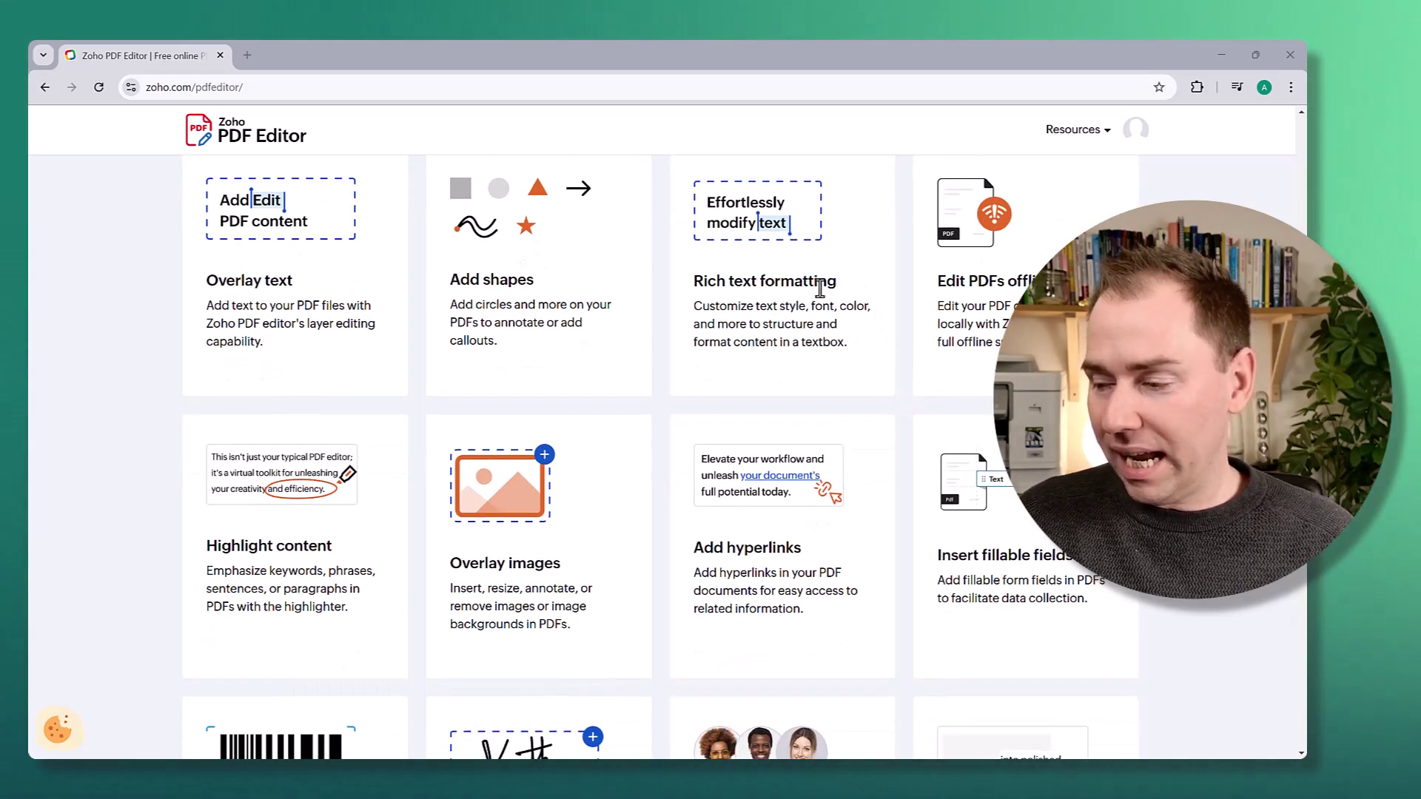
pyautogui.scroll(-1, 454, 465)
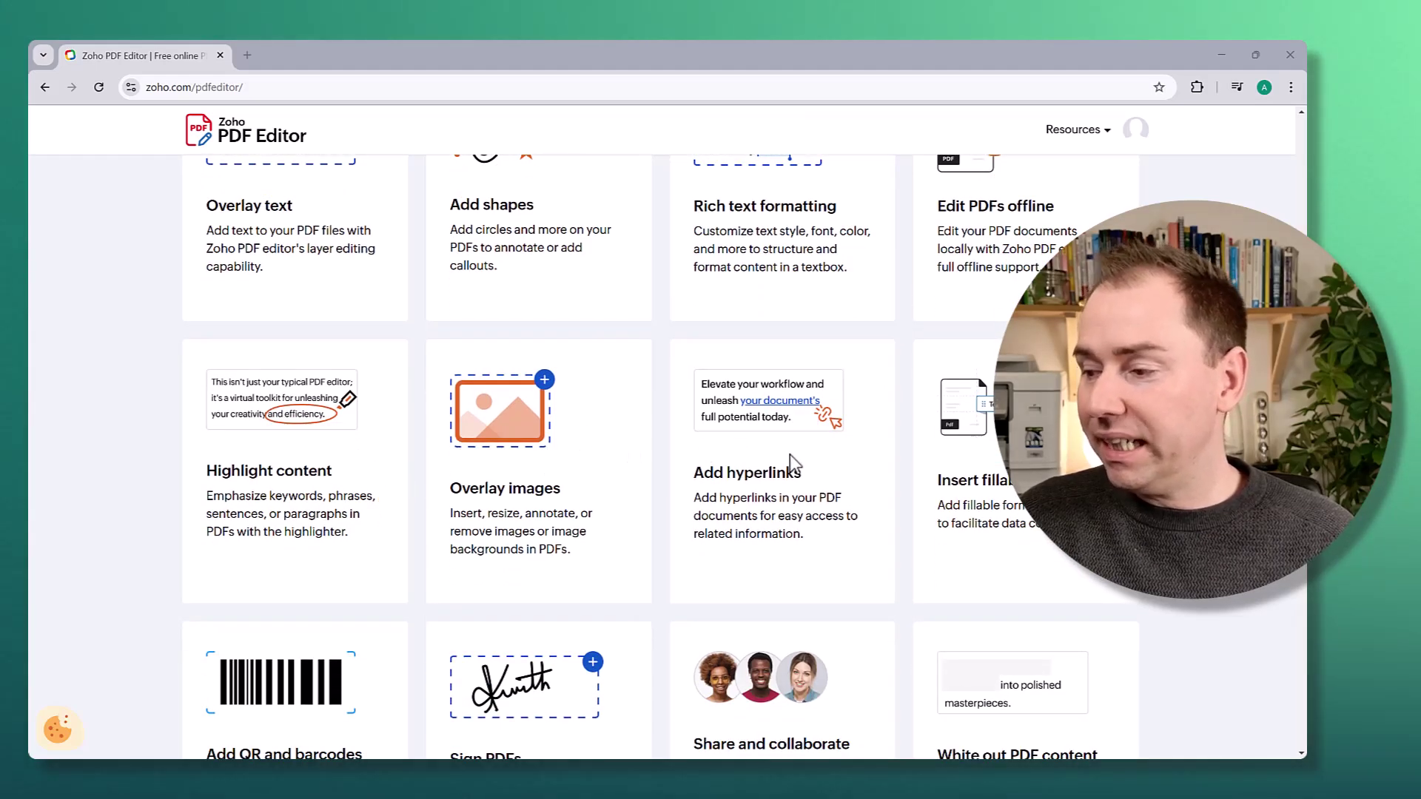
pyautogui.scroll(-2, 826, 473)
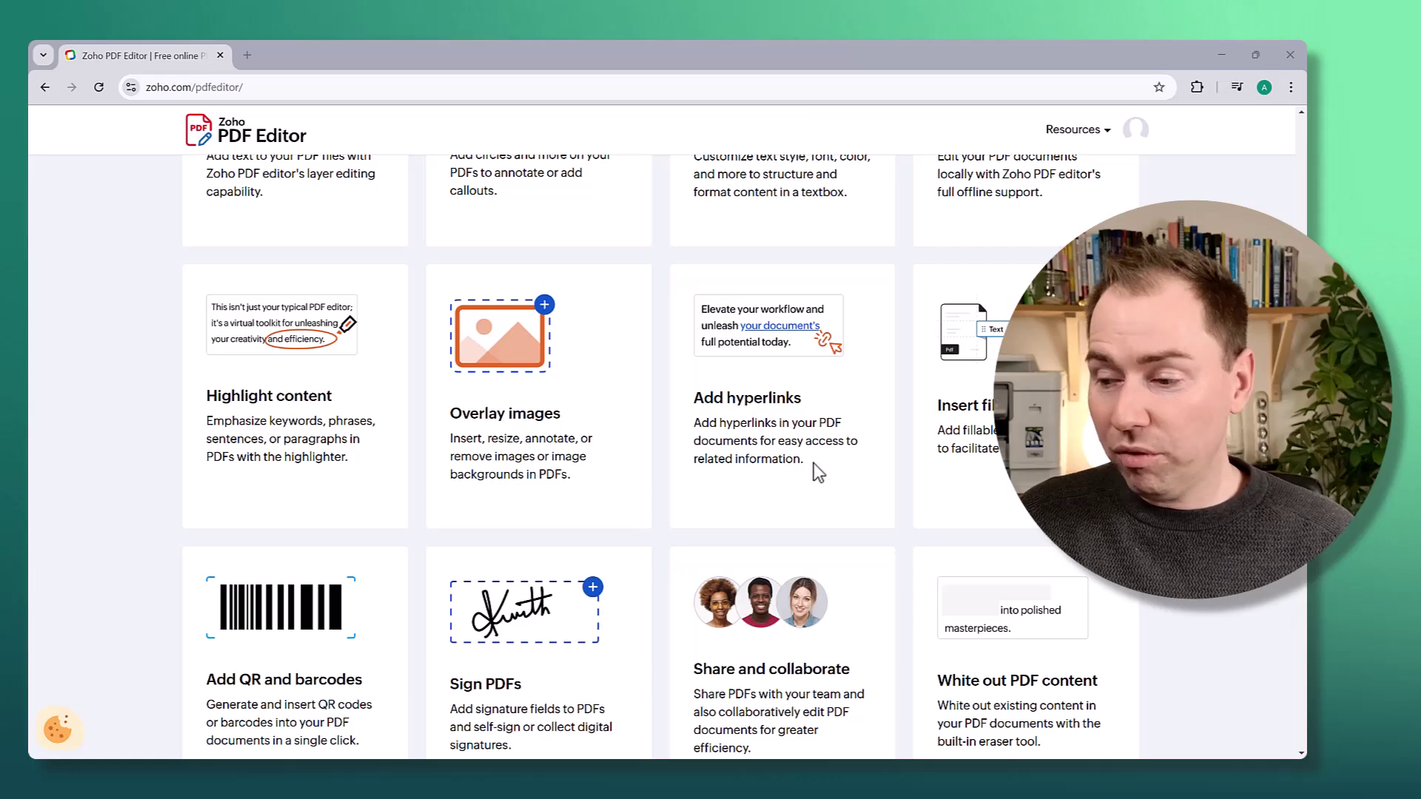
pyautogui.scroll(-1, 517, 370)
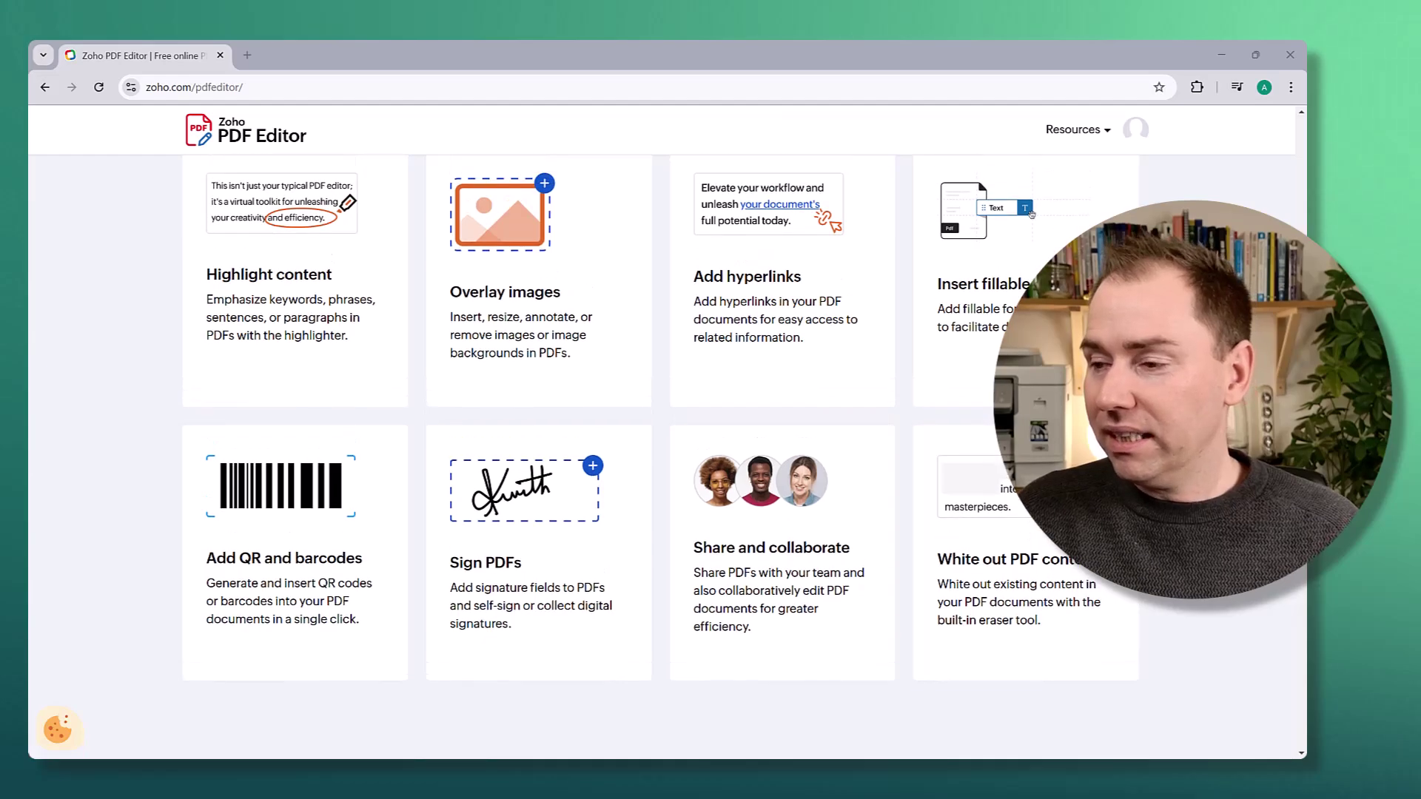
pyautogui.scroll(15, 663, 444)
pyautogui.scroll(8, 662, 444)
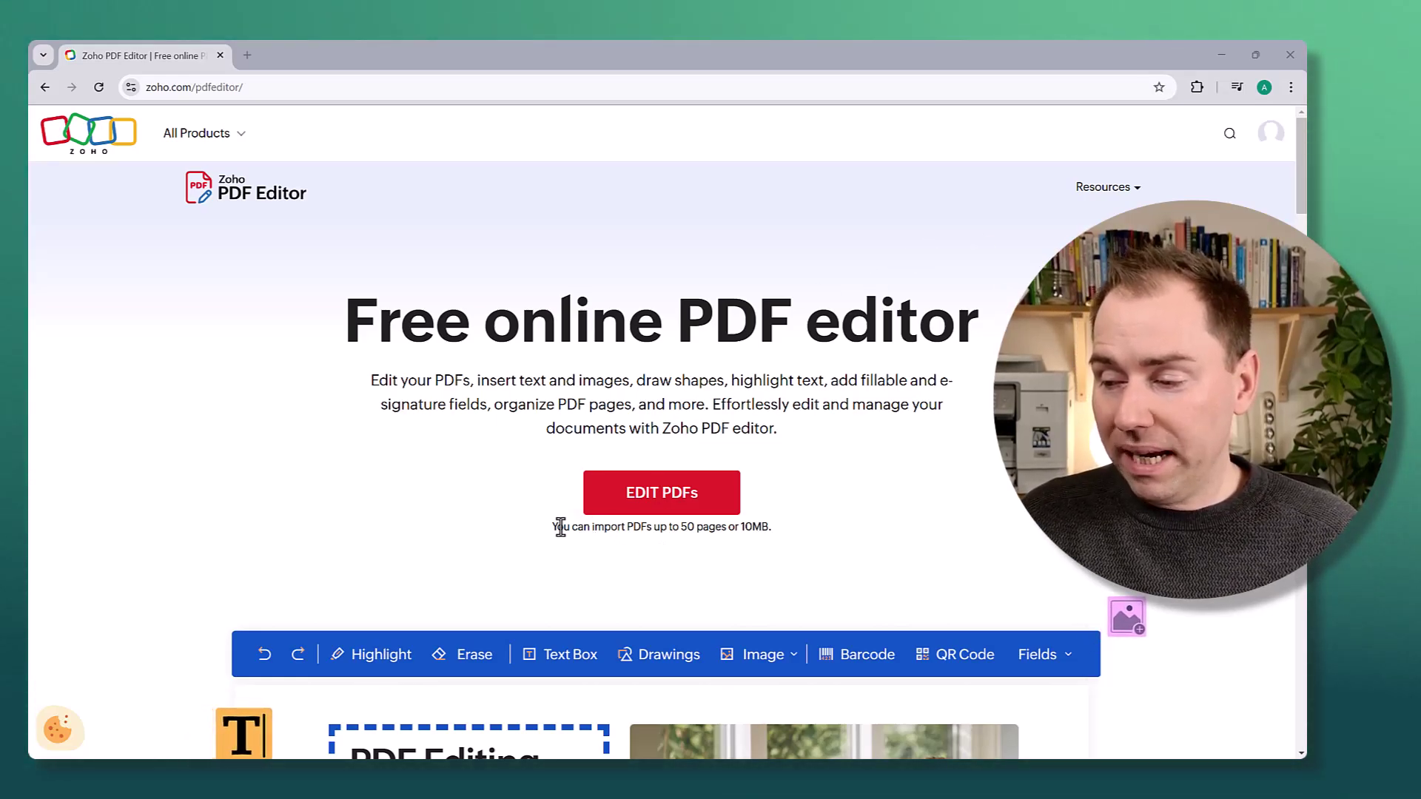
pyautogui.moveTo(593, 530); pyautogui.dragTo(768, 546)
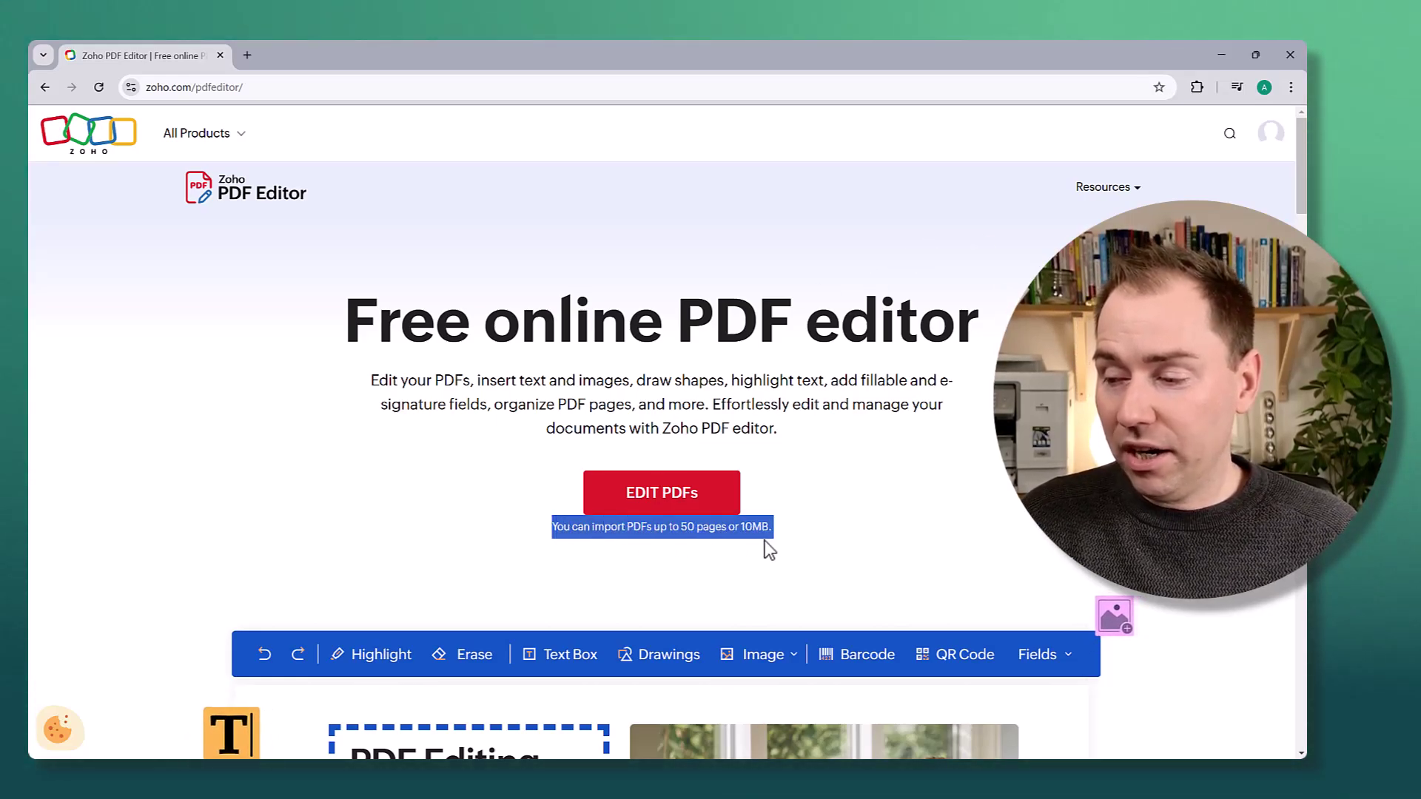
pyautogui.click(586, 532)
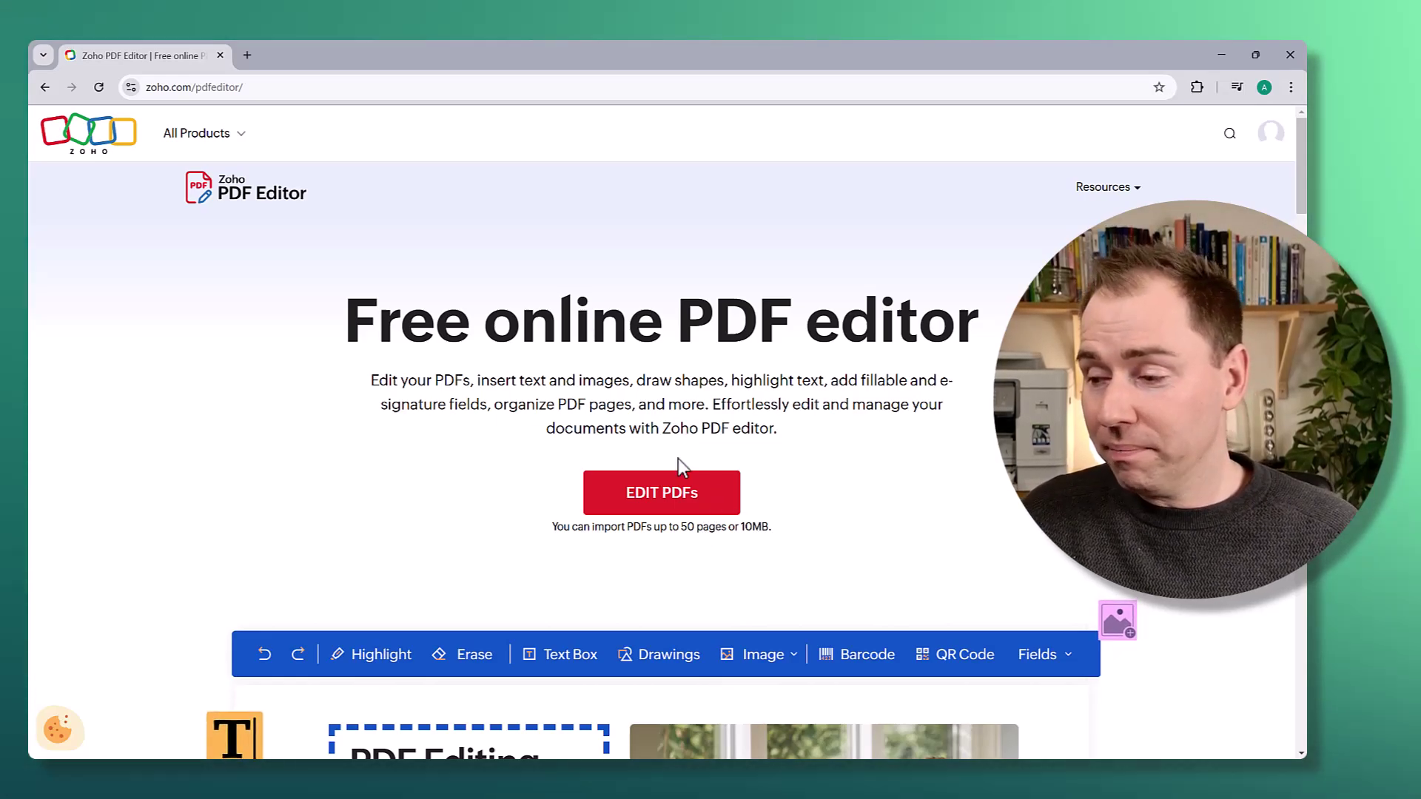
# Go to the online PDF editor at pdf.zoho.eu.
pyautogui.click(254, 86)
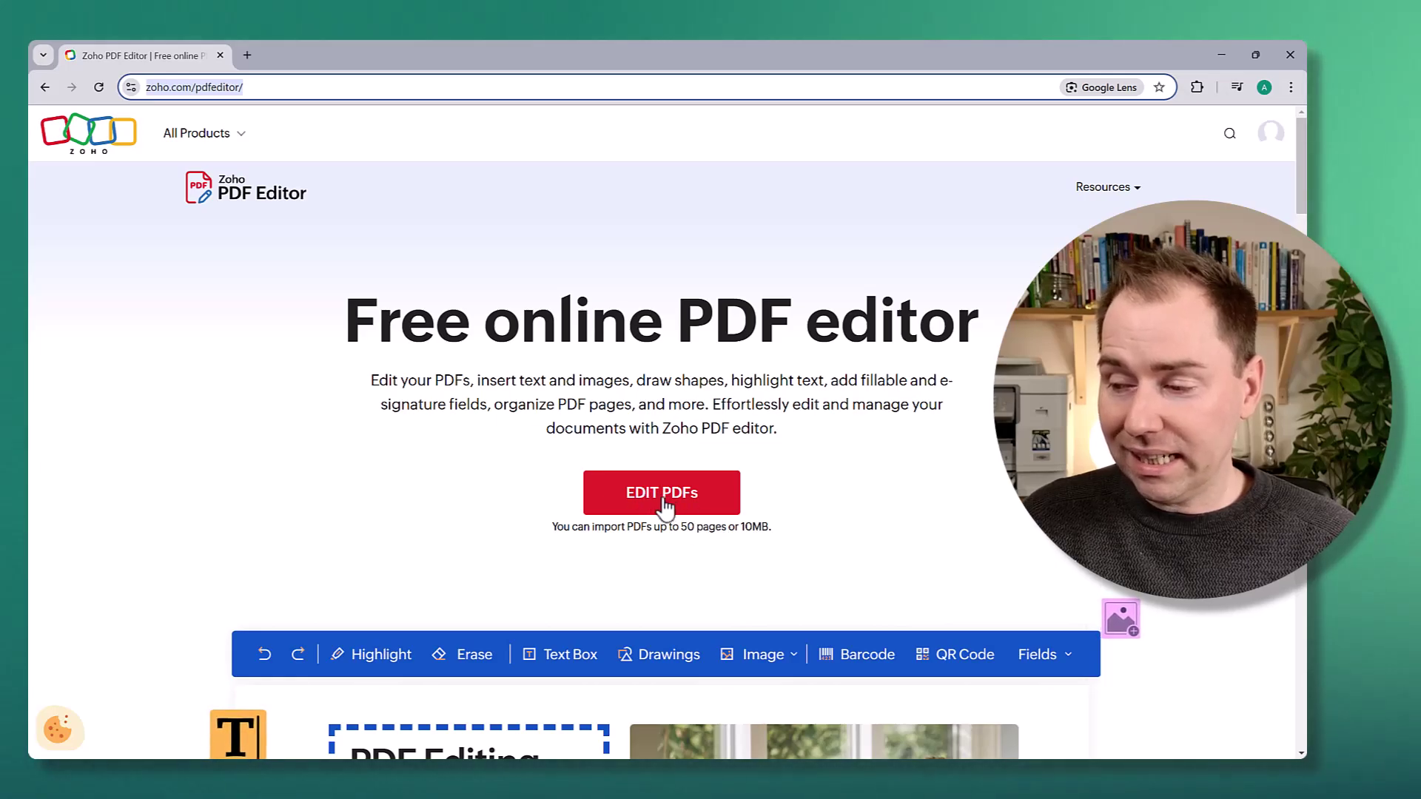
pyautogui.click(293, 88)
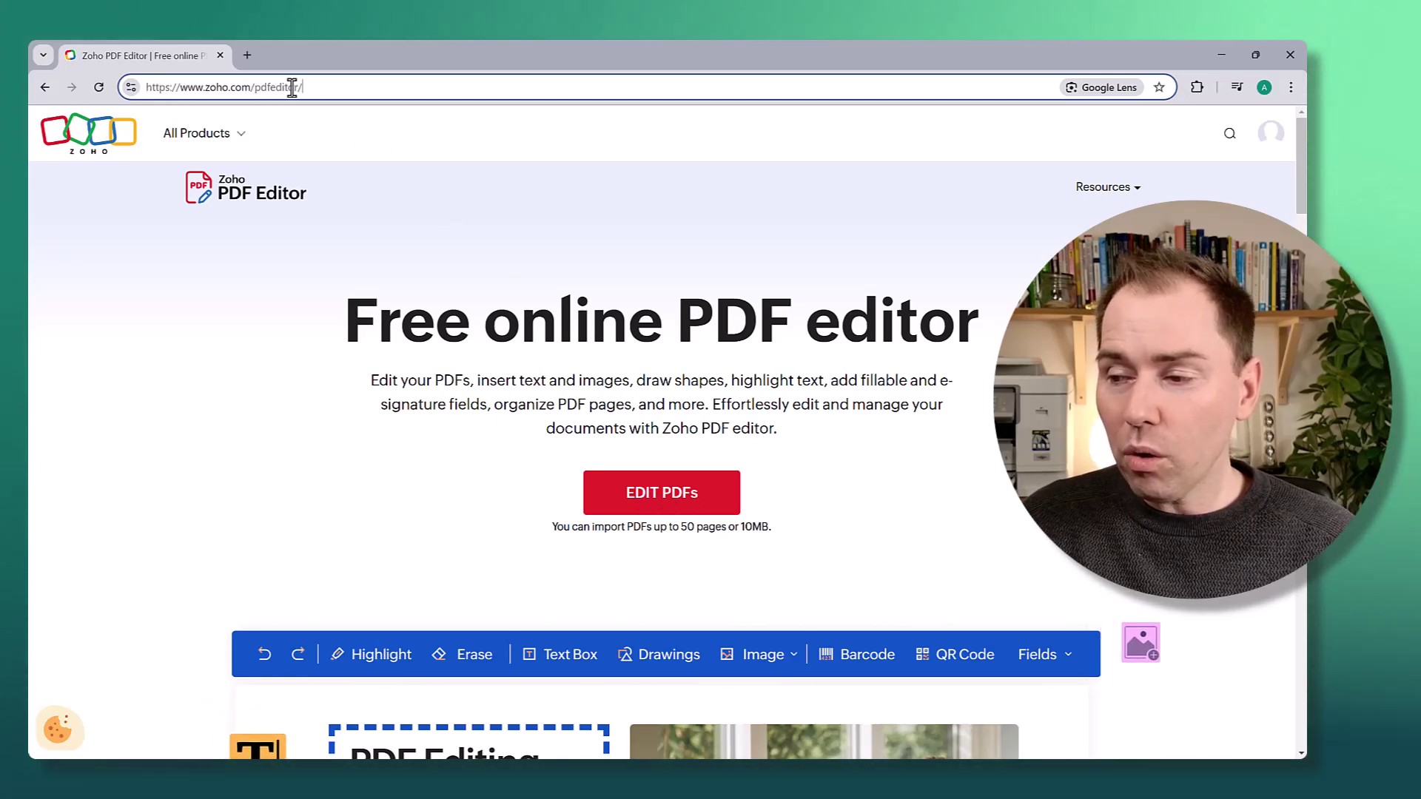
pyautogui.tripleClick(189, 86)
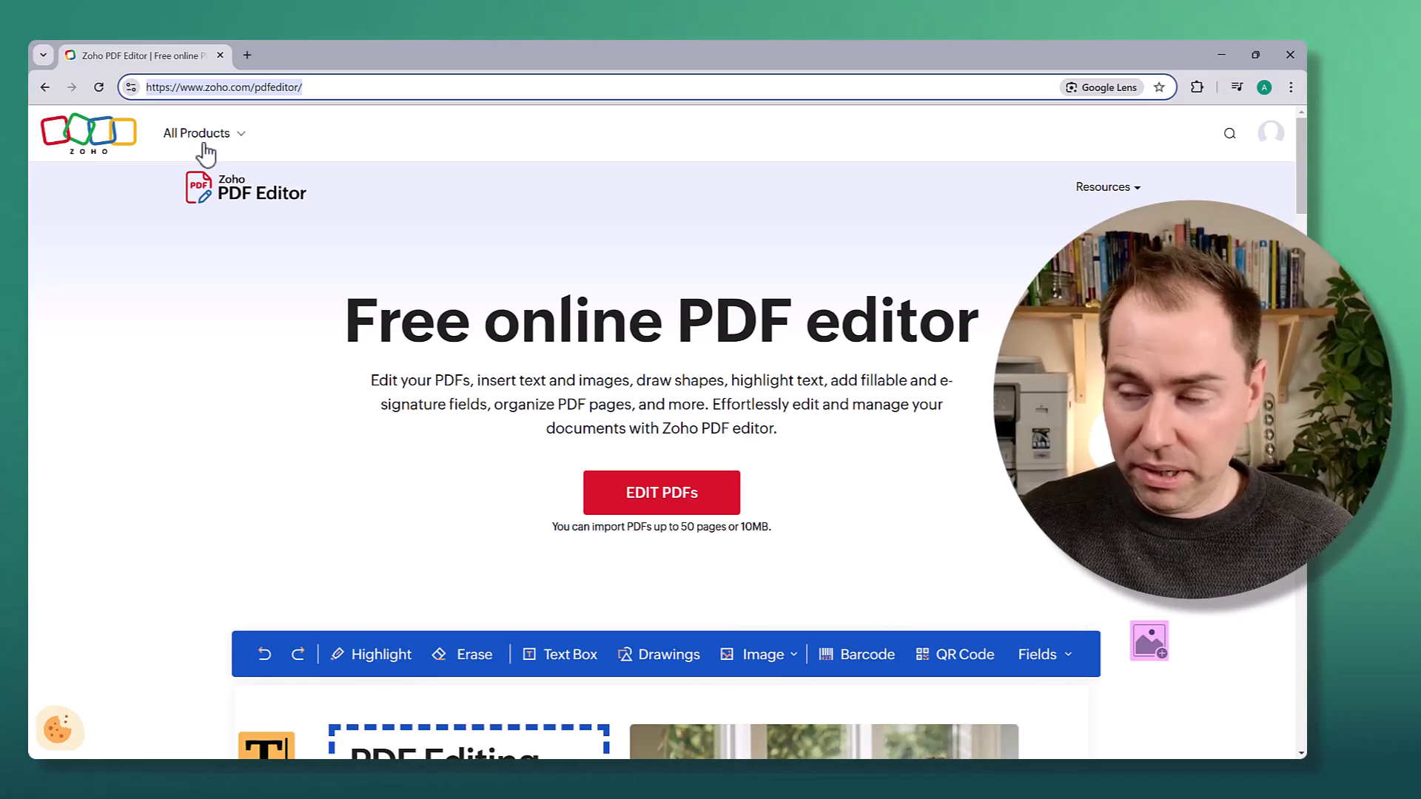
pyautogui.write('pdf.zoho.eu')
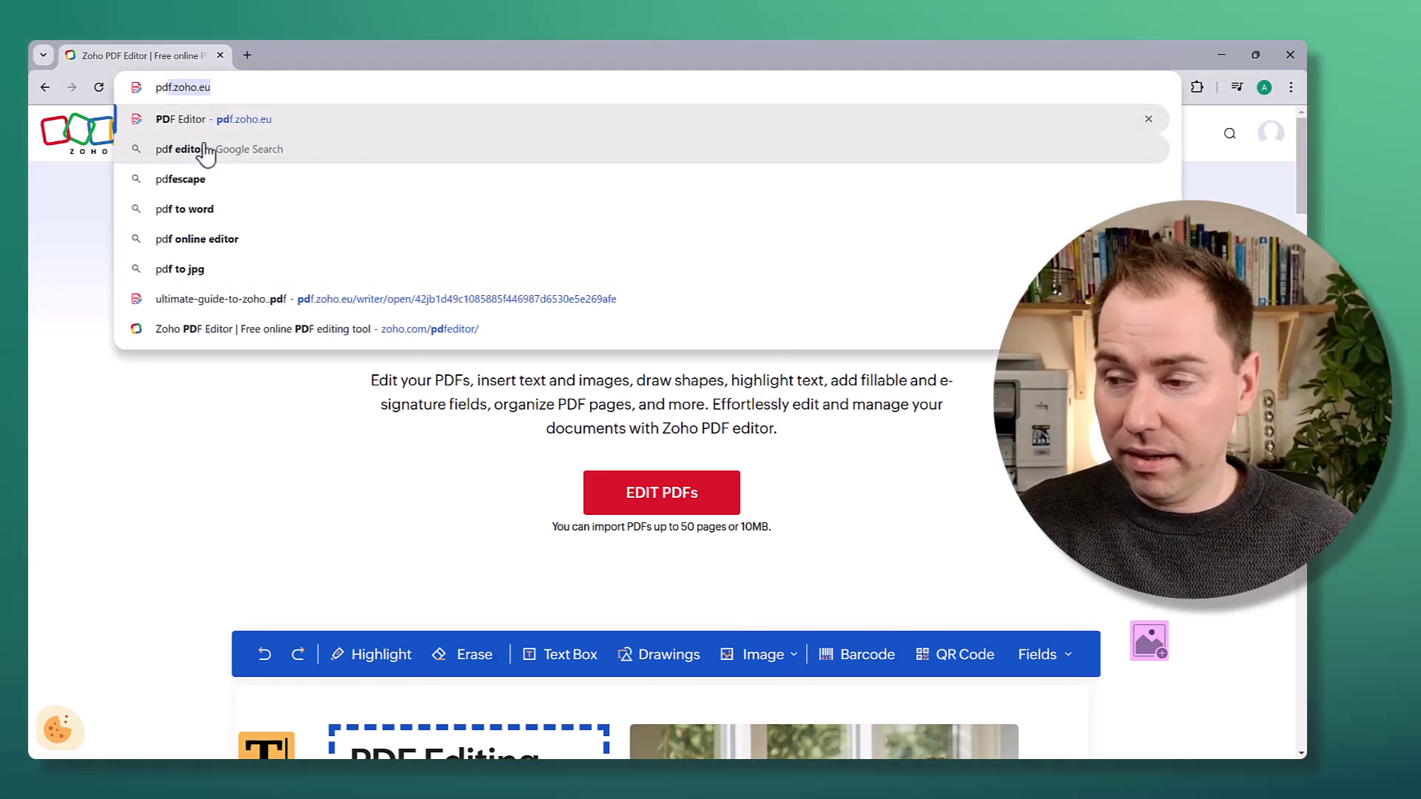
pyautogui.press('Return')
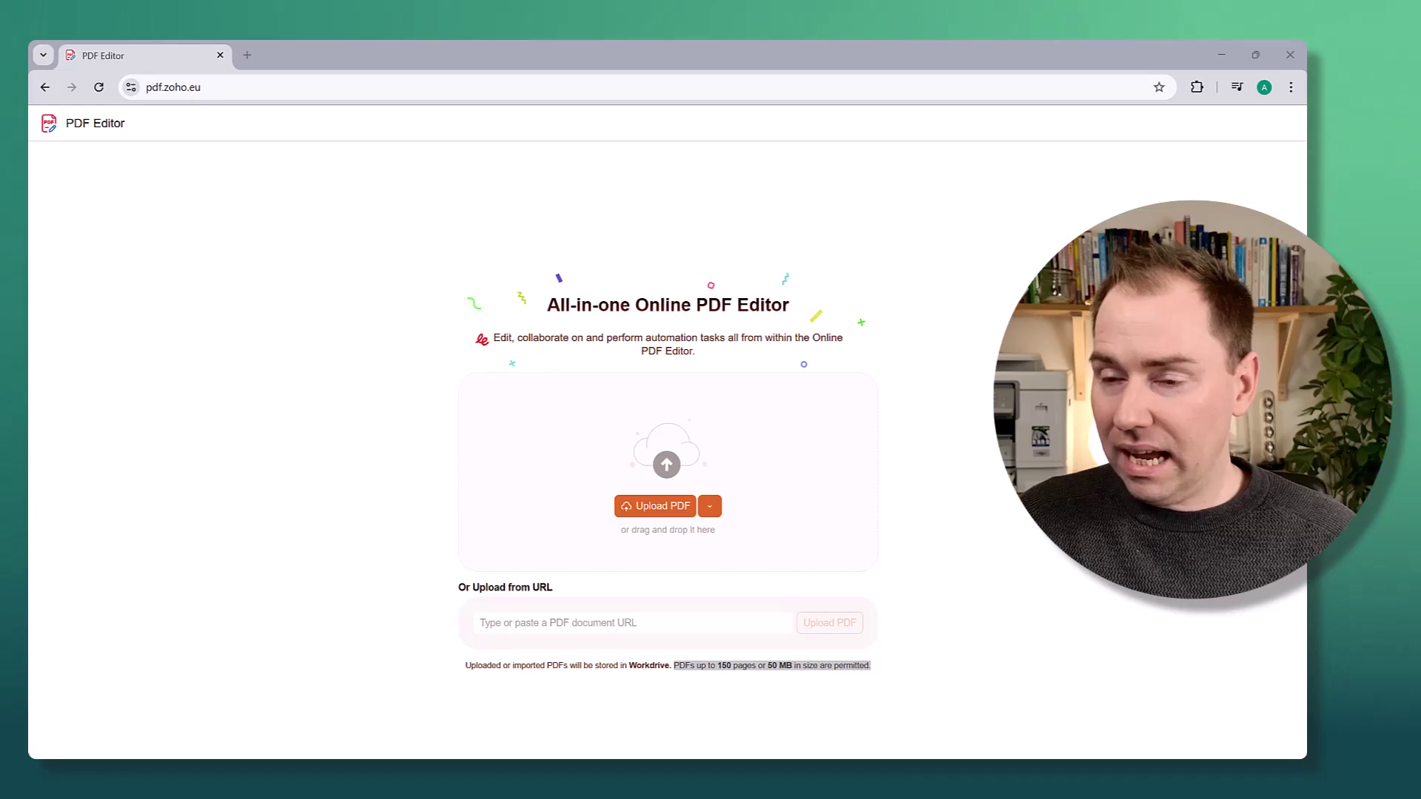
# Upload ultimate-guide-to-zoho.pdf and open it for editing.
pyautogui.moveTo(426, 551); pyautogui.dragTo(632, 545)
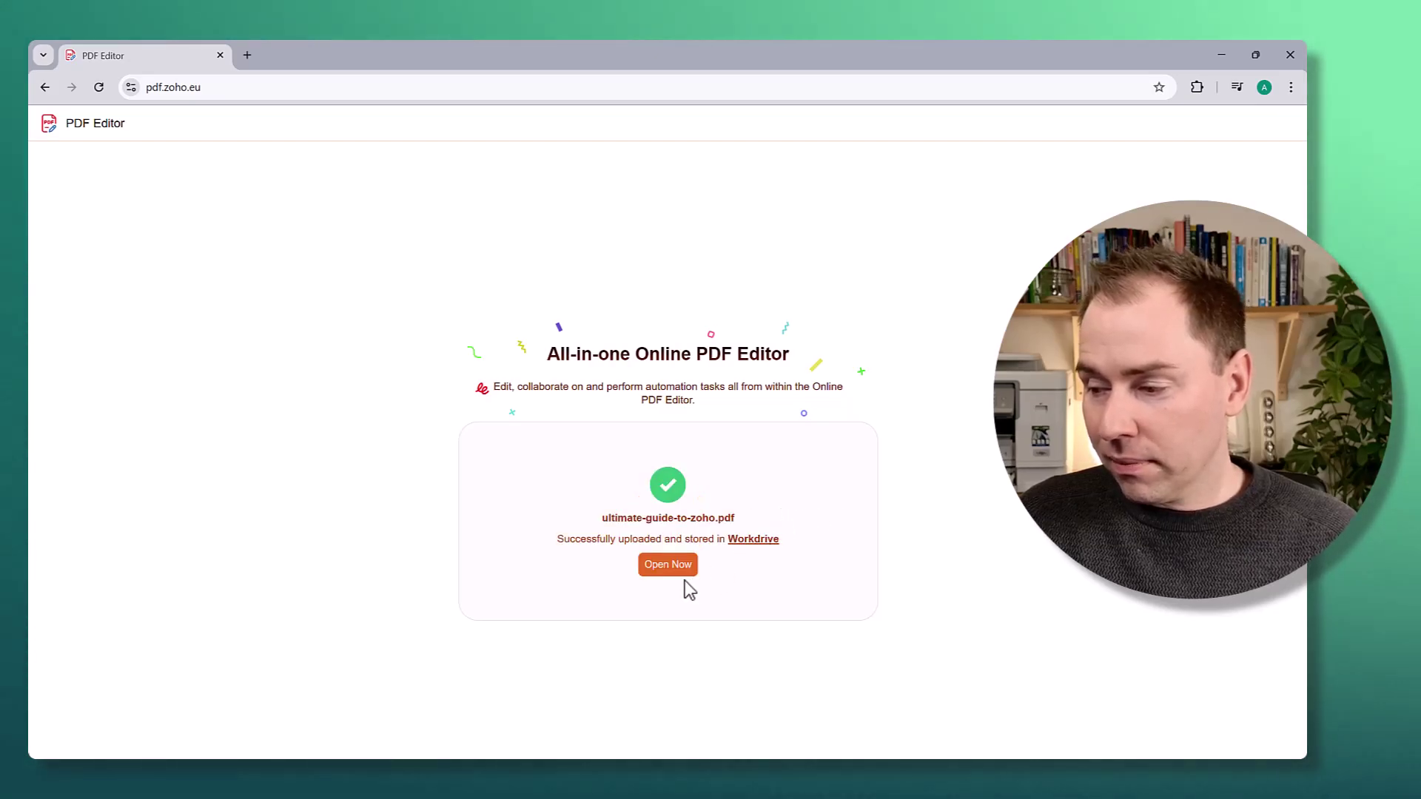
pyautogui.click(664, 569)
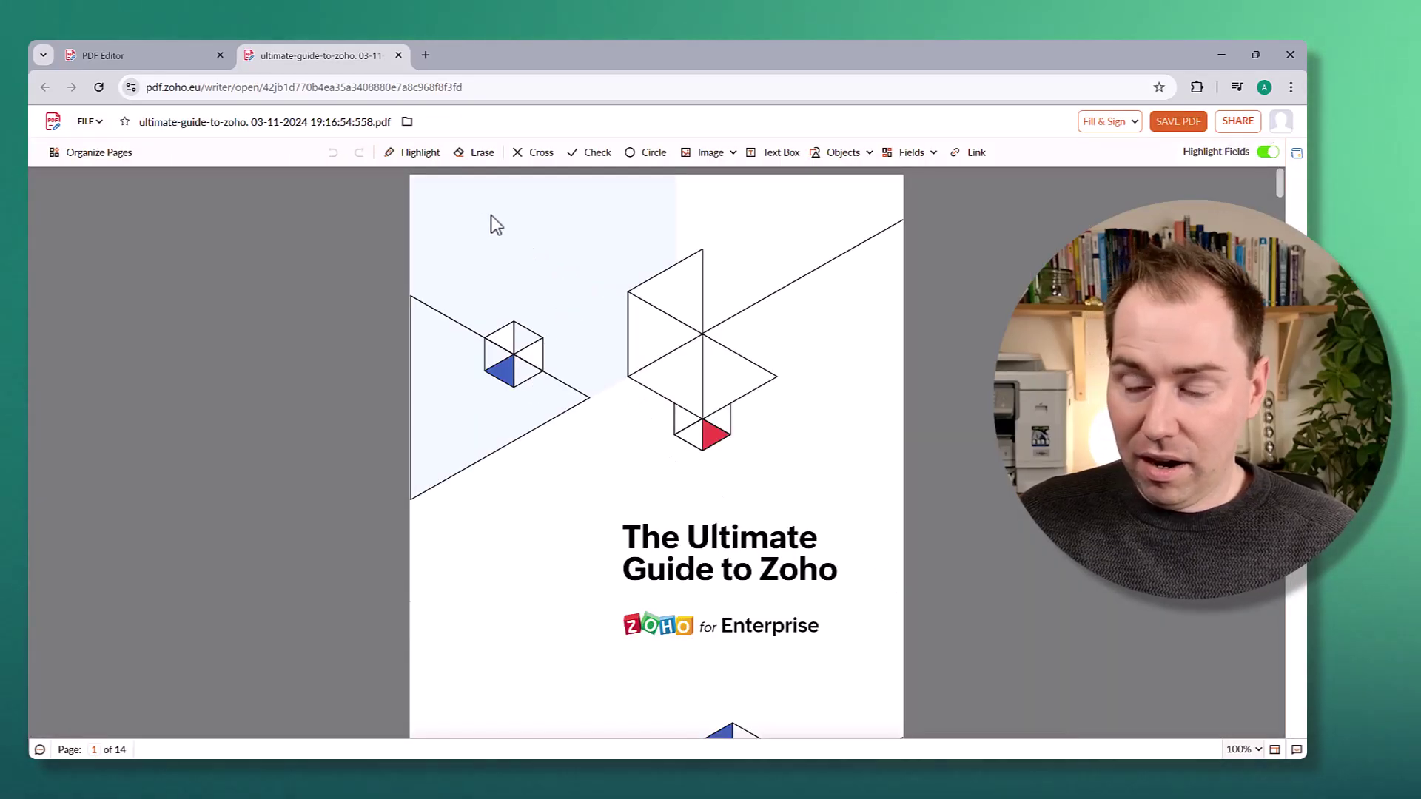
# Look over the document's opening pages, its file and download options, and its file name.
pyautogui.scroll(-10, 714, 386)
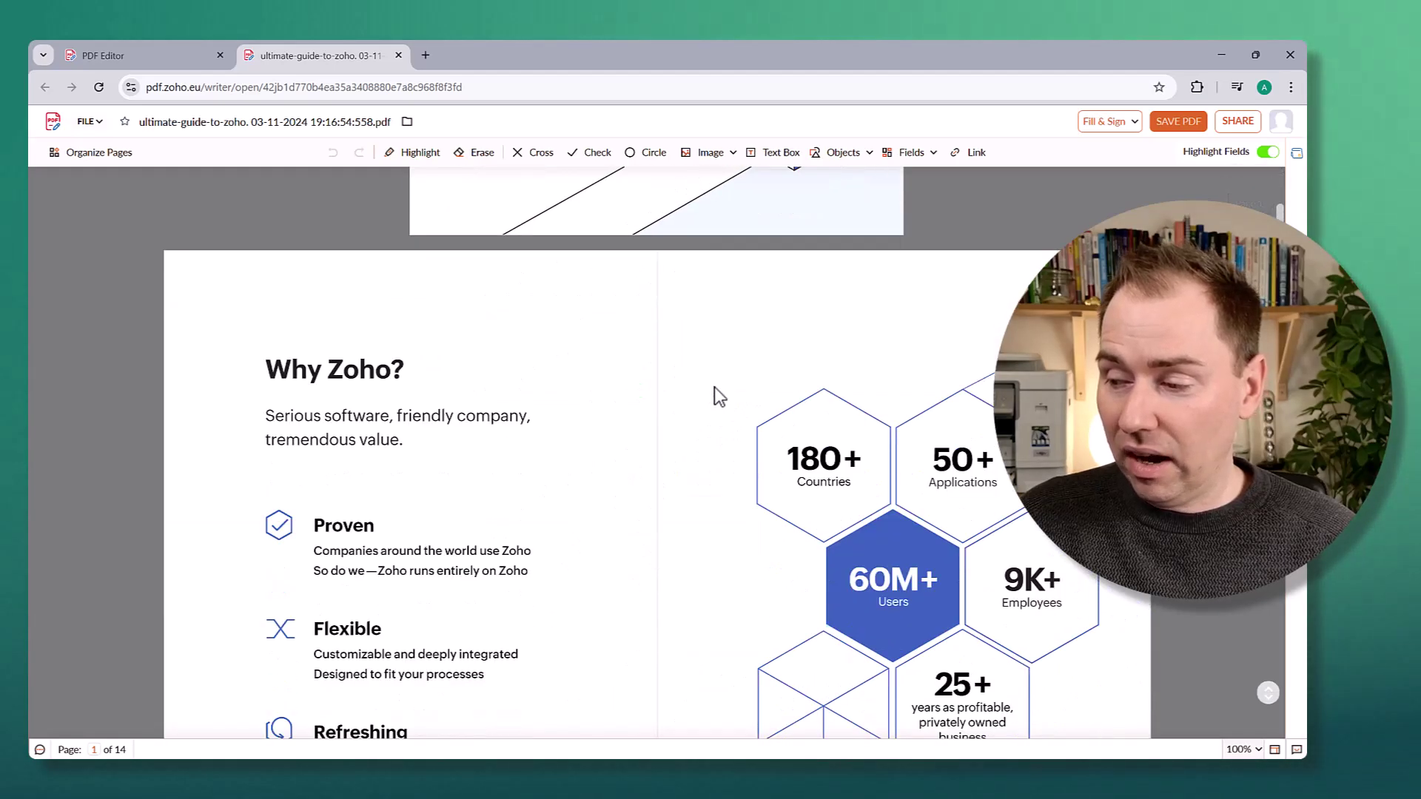
pyautogui.scroll(5, 715, 390)
pyautogui.scroll(5, 710, 387)
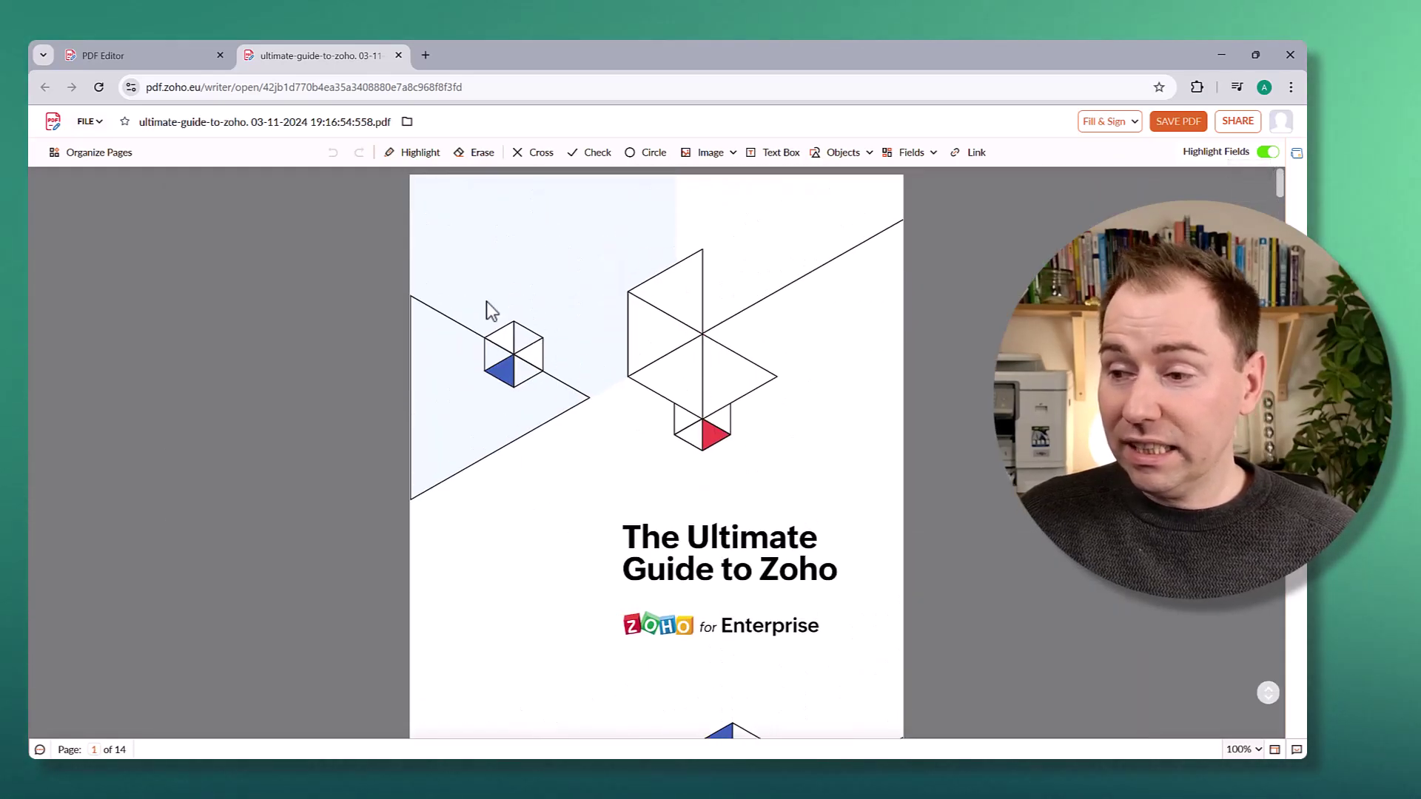
pyautogui.click(88, 122)
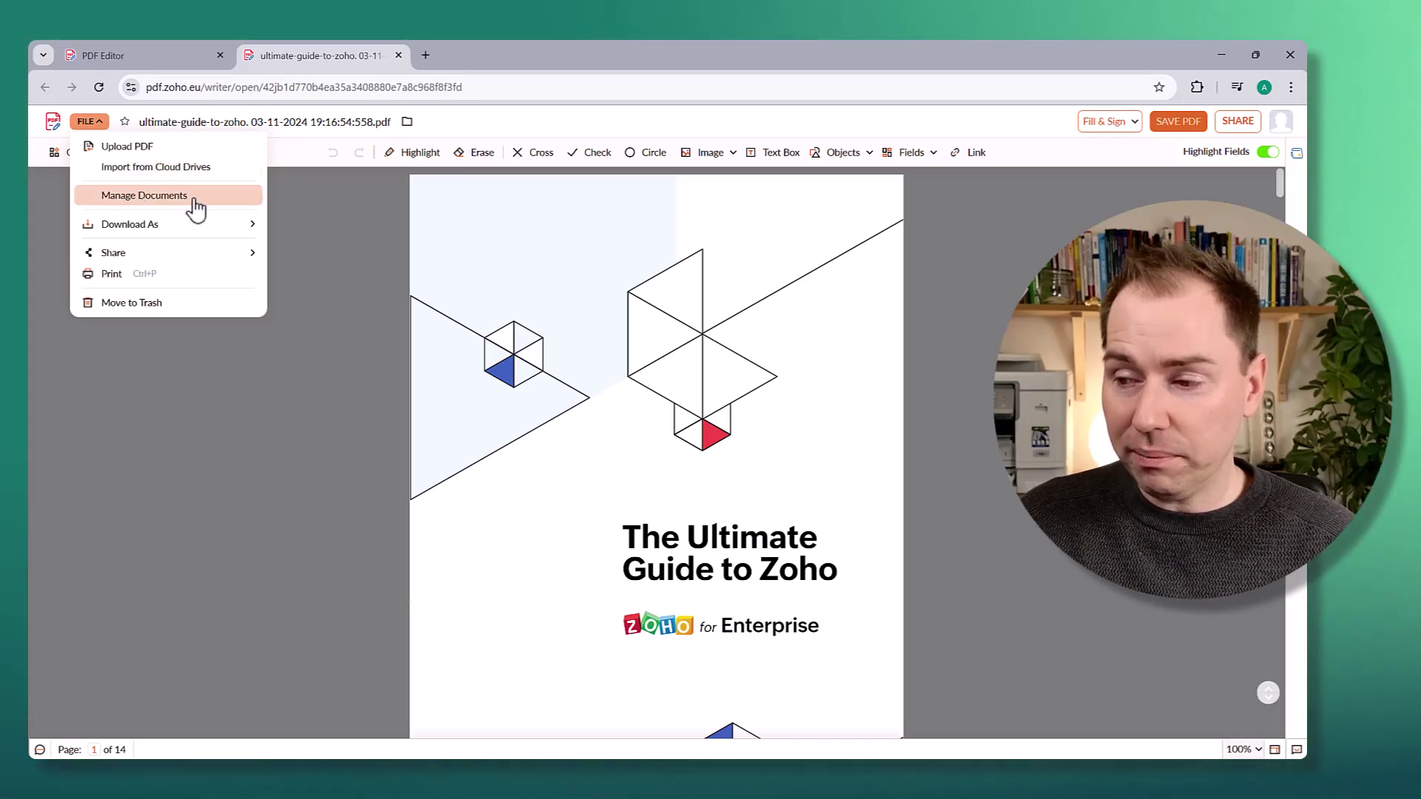
pyautogui.moveTo(134, 231)
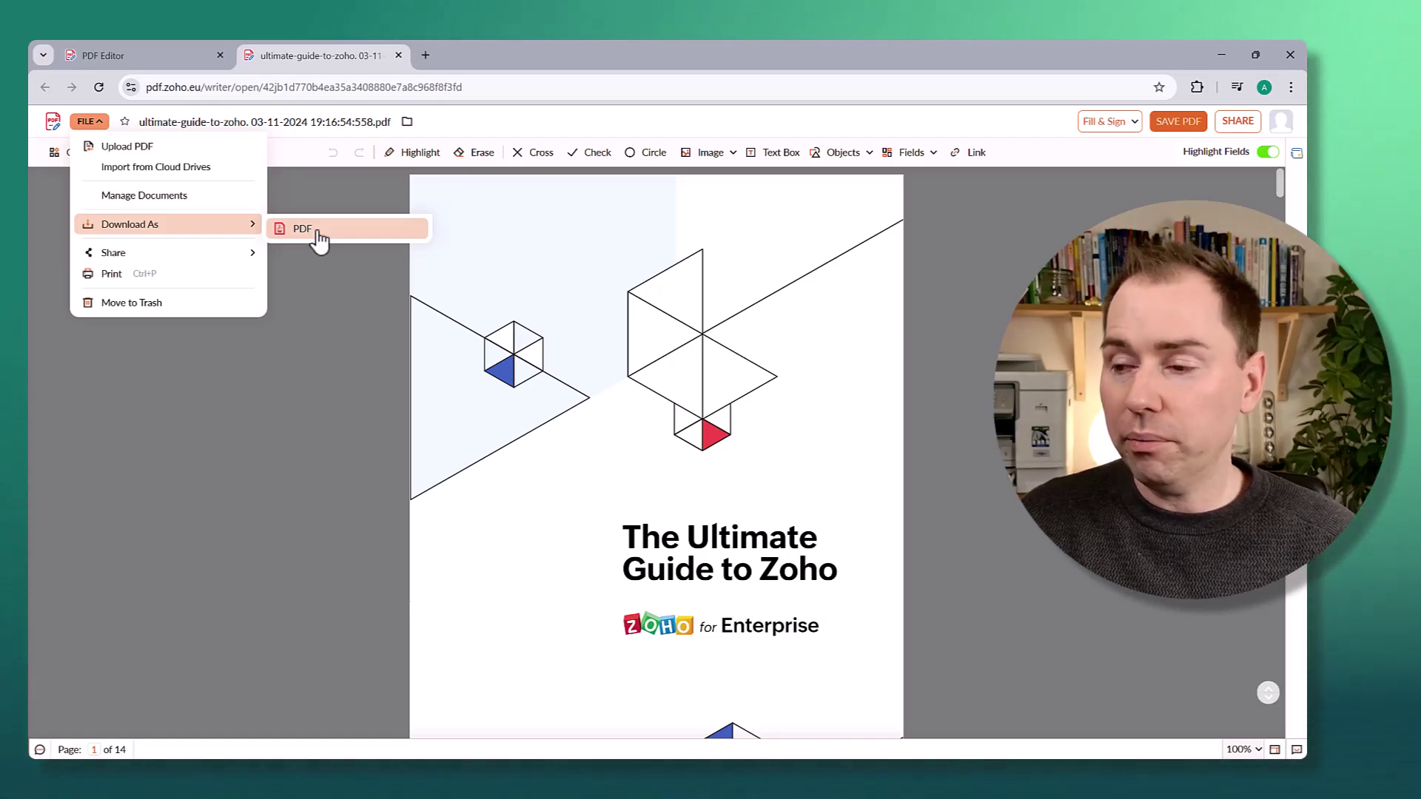
pyautogui.moveTo(113, 259)
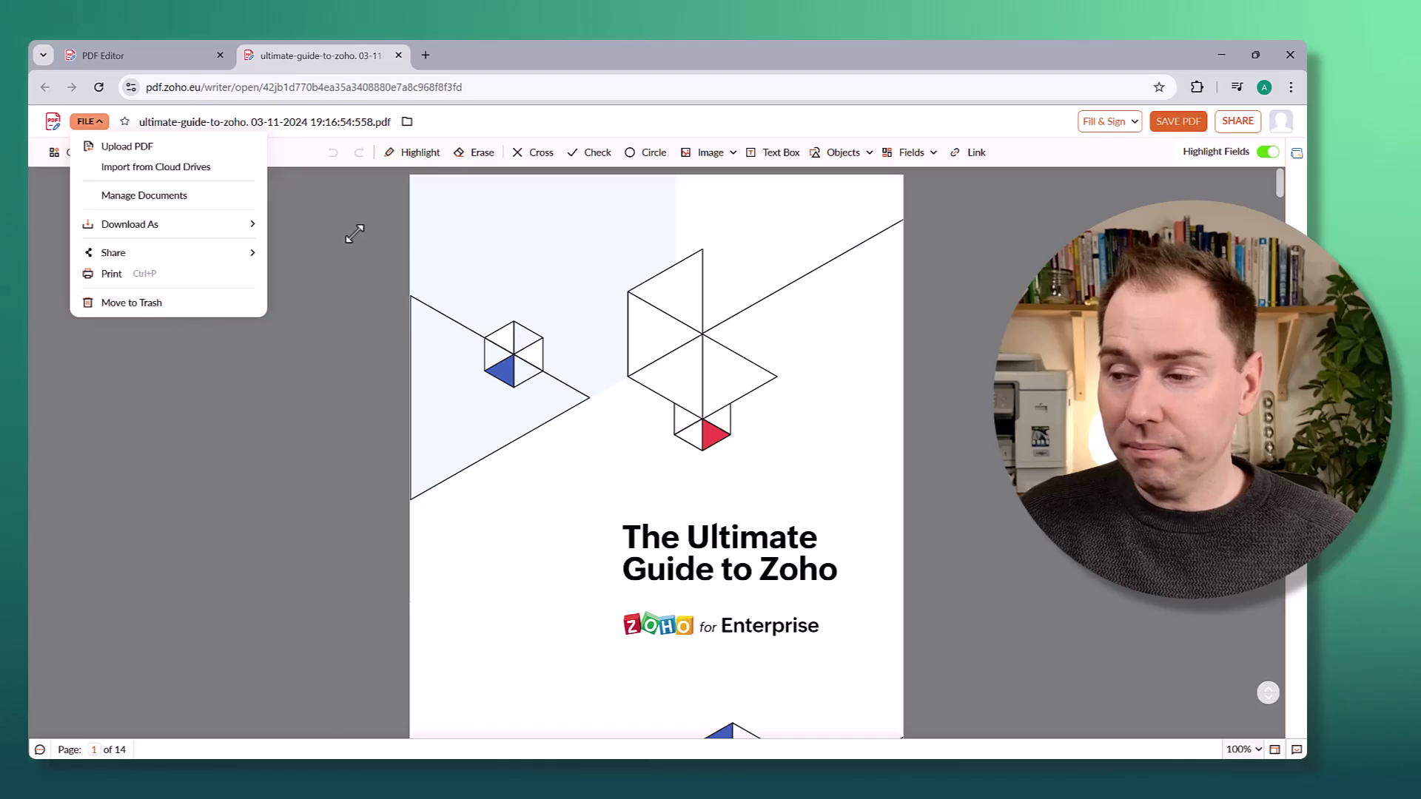
pyautogui.click(296, 199)
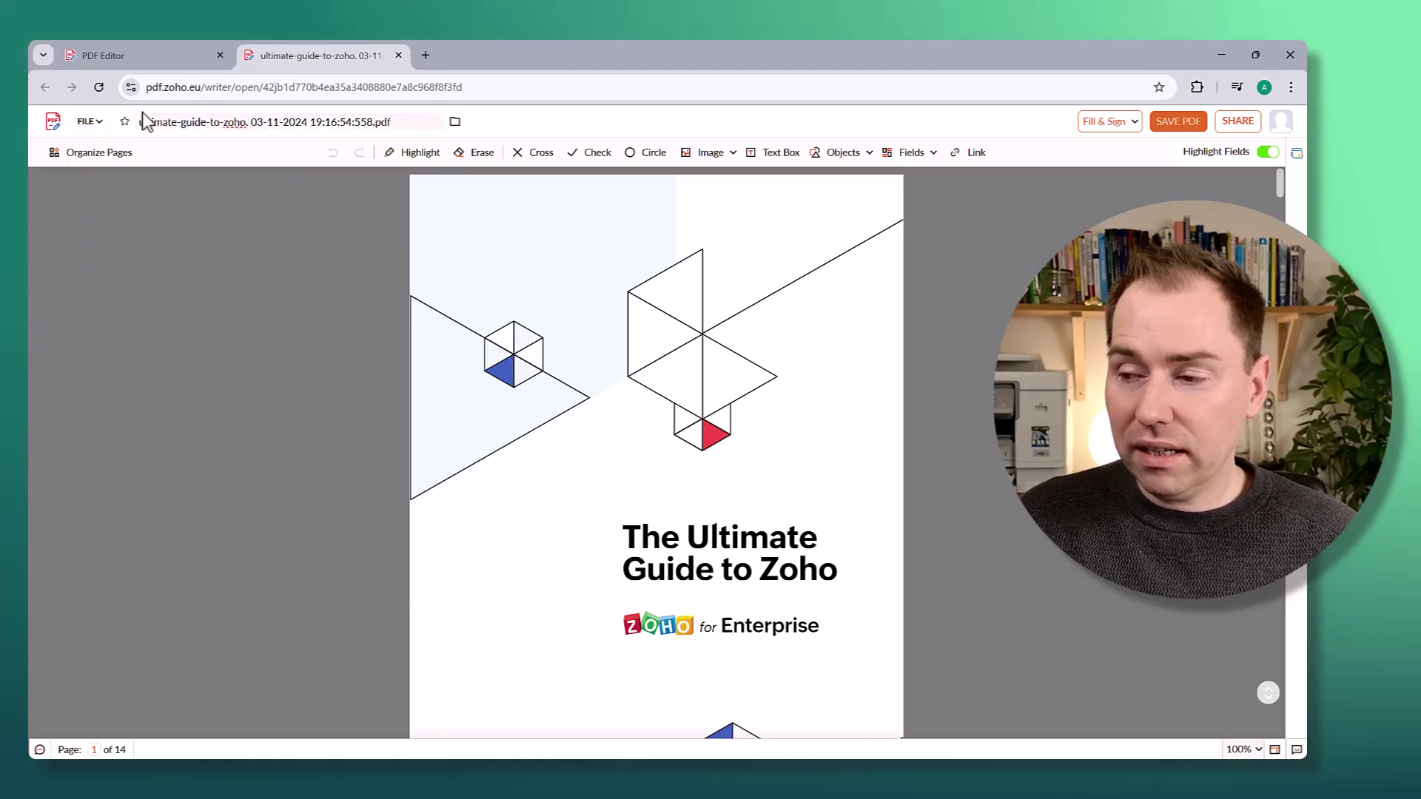
pyautogui.moveTo(195, 124); pyautogui.dragTo(145, 123)
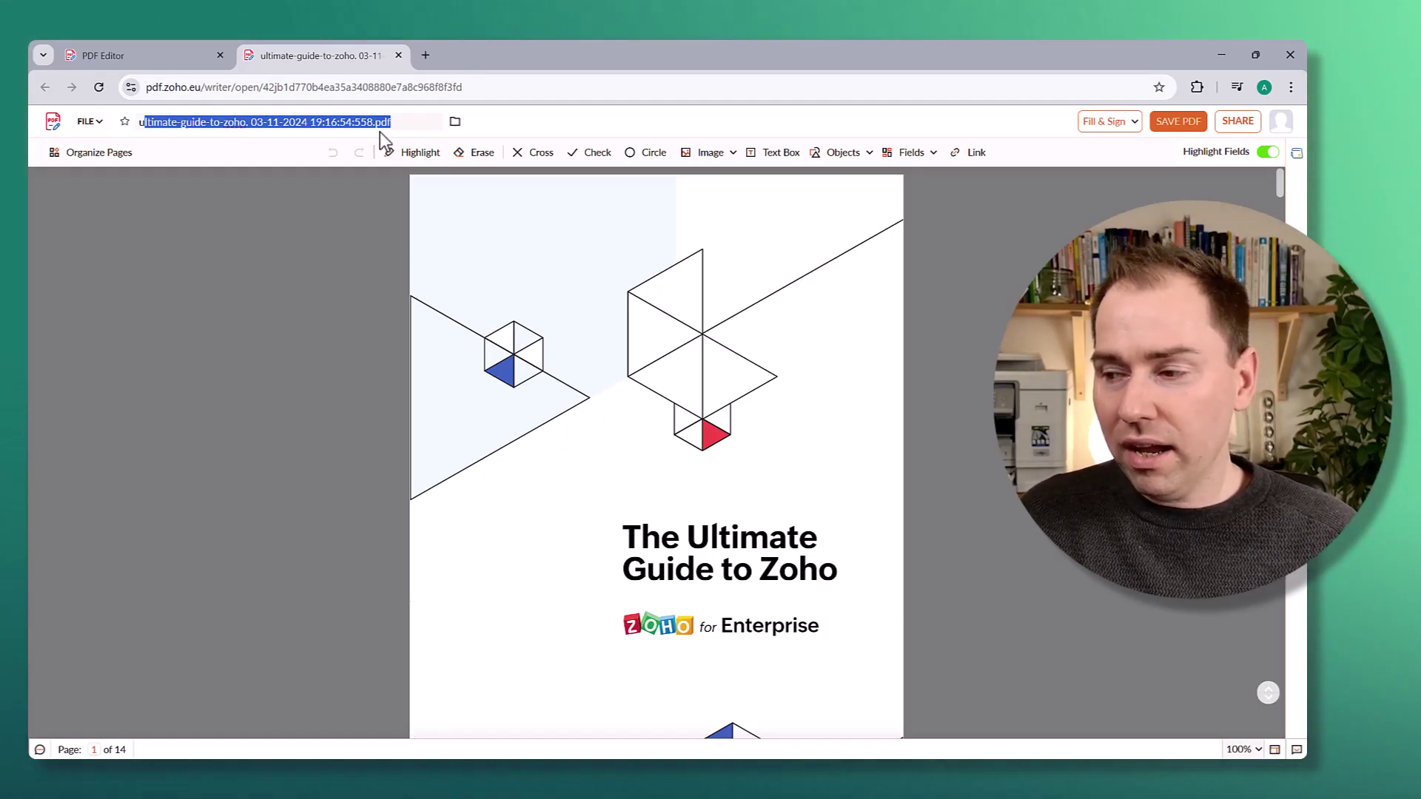
pyautogui.click(535, 120)
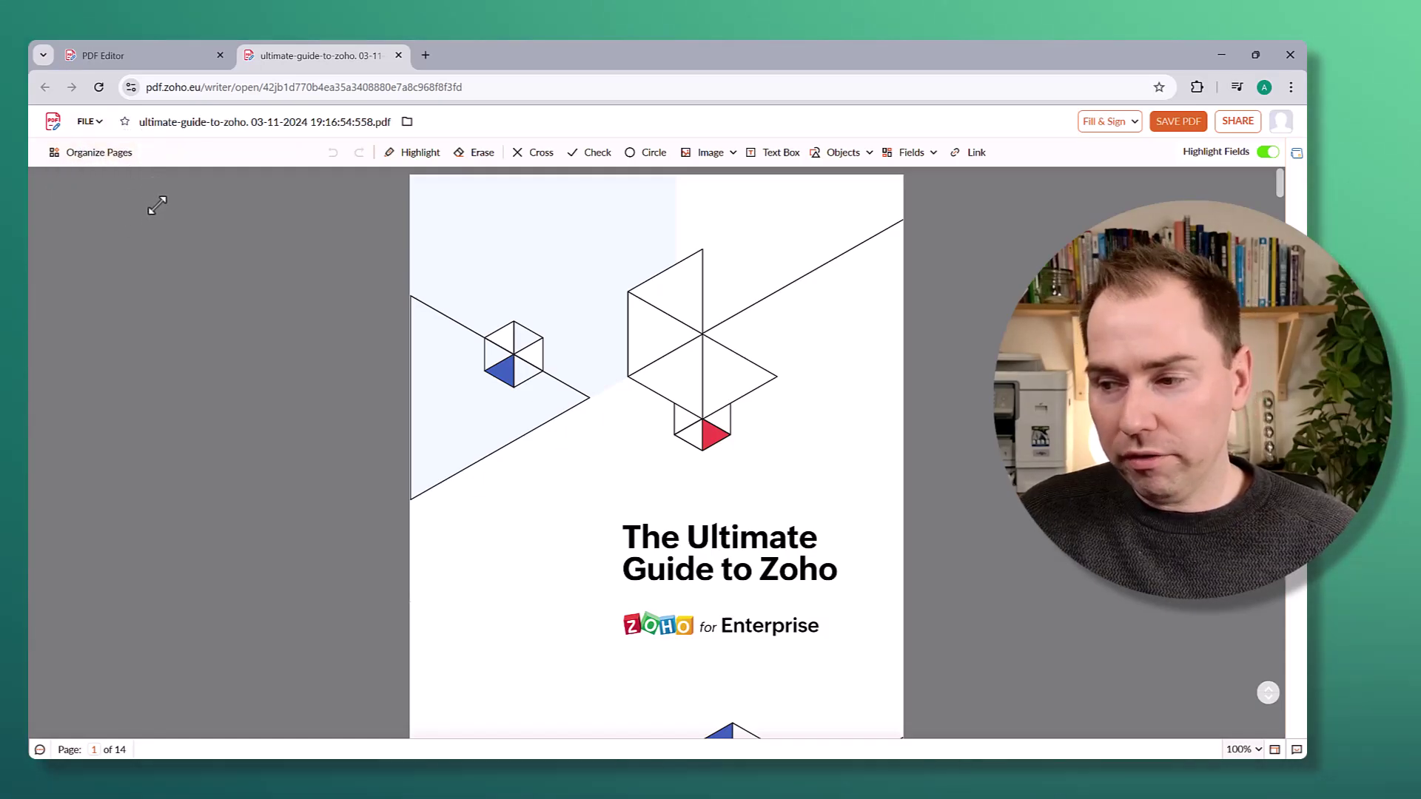
# Using Organize Pages, move the "Why Zoho?" page to position 4, and reposition the page that is then second to position 5.
pyautogui.click(113, 154)
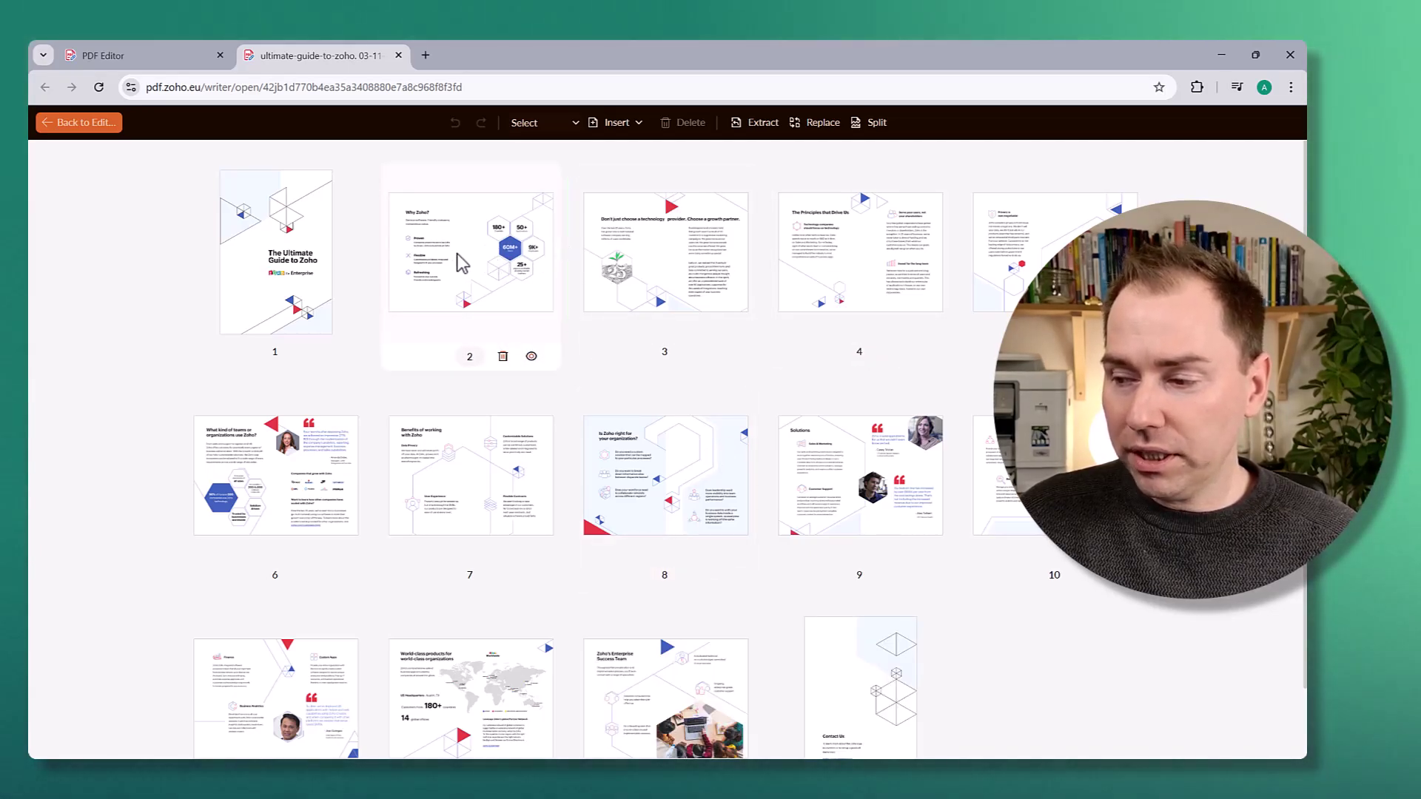
pyautogui.moveTo(456, 256); pyautogui.dragTo(945, 278)
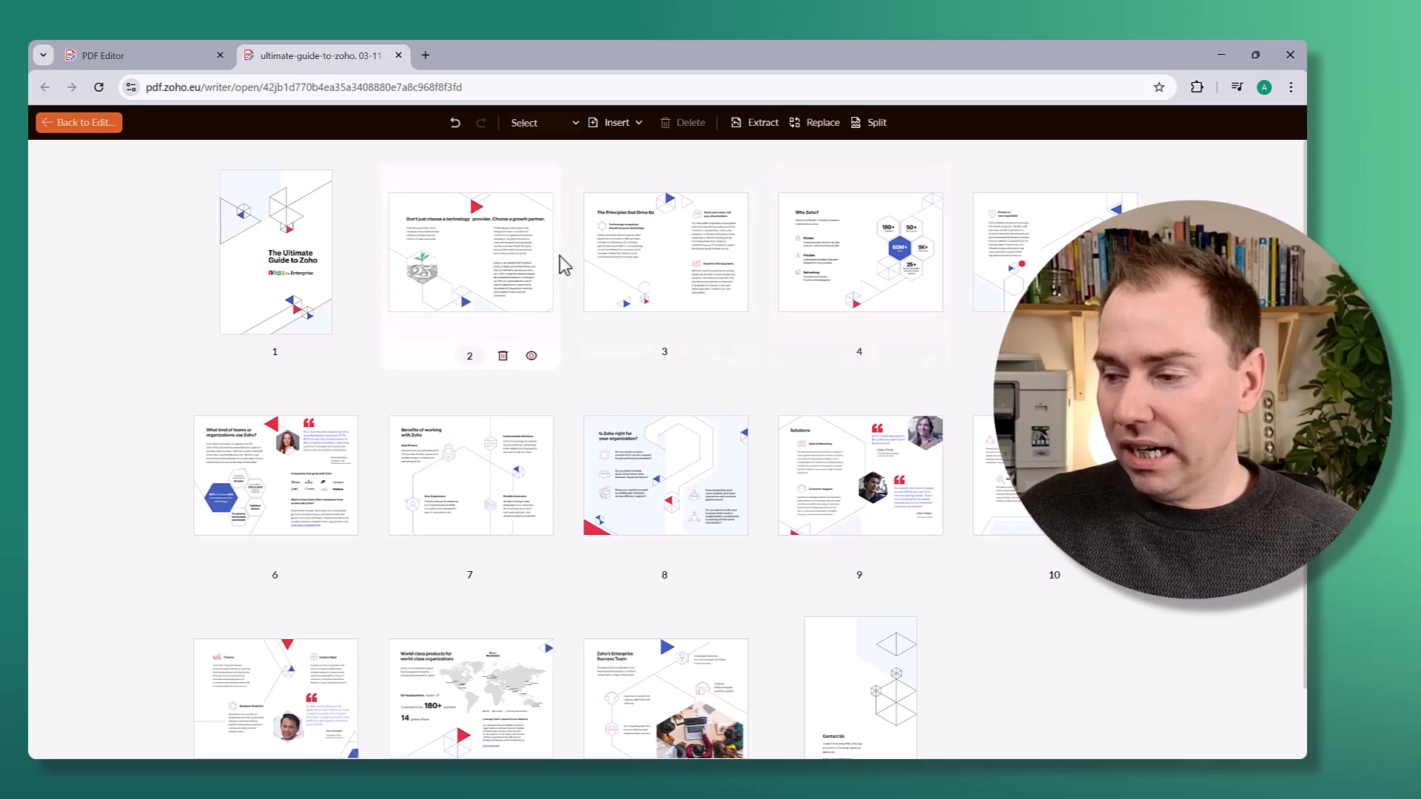
pyautogui.click(476, 356)
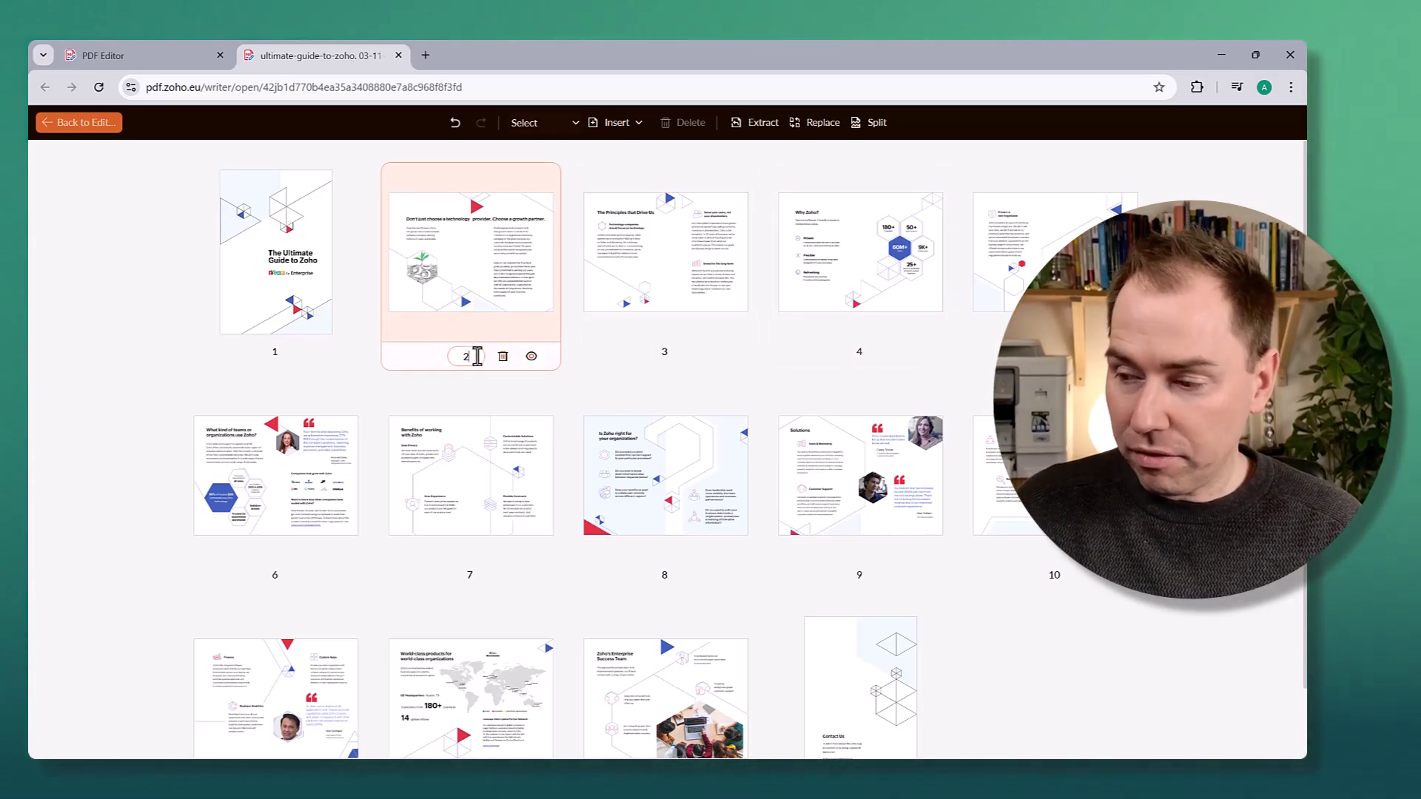
pyautogui.press('BackSpace')
pyautogui.write('5')
pyautogui.press('Return')
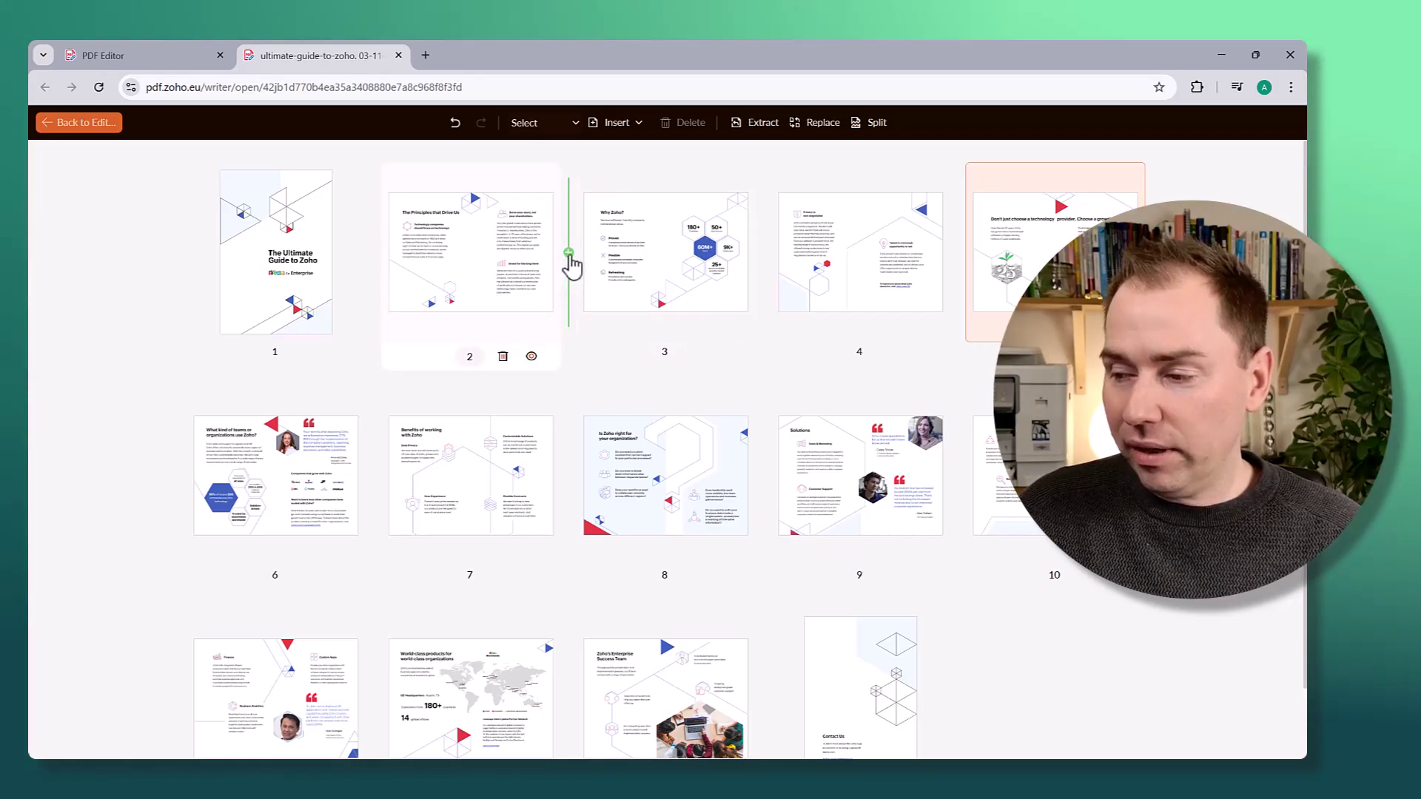
# Insert a blank page after page 2 and delete it again.
pyautogui.click(565, 263)
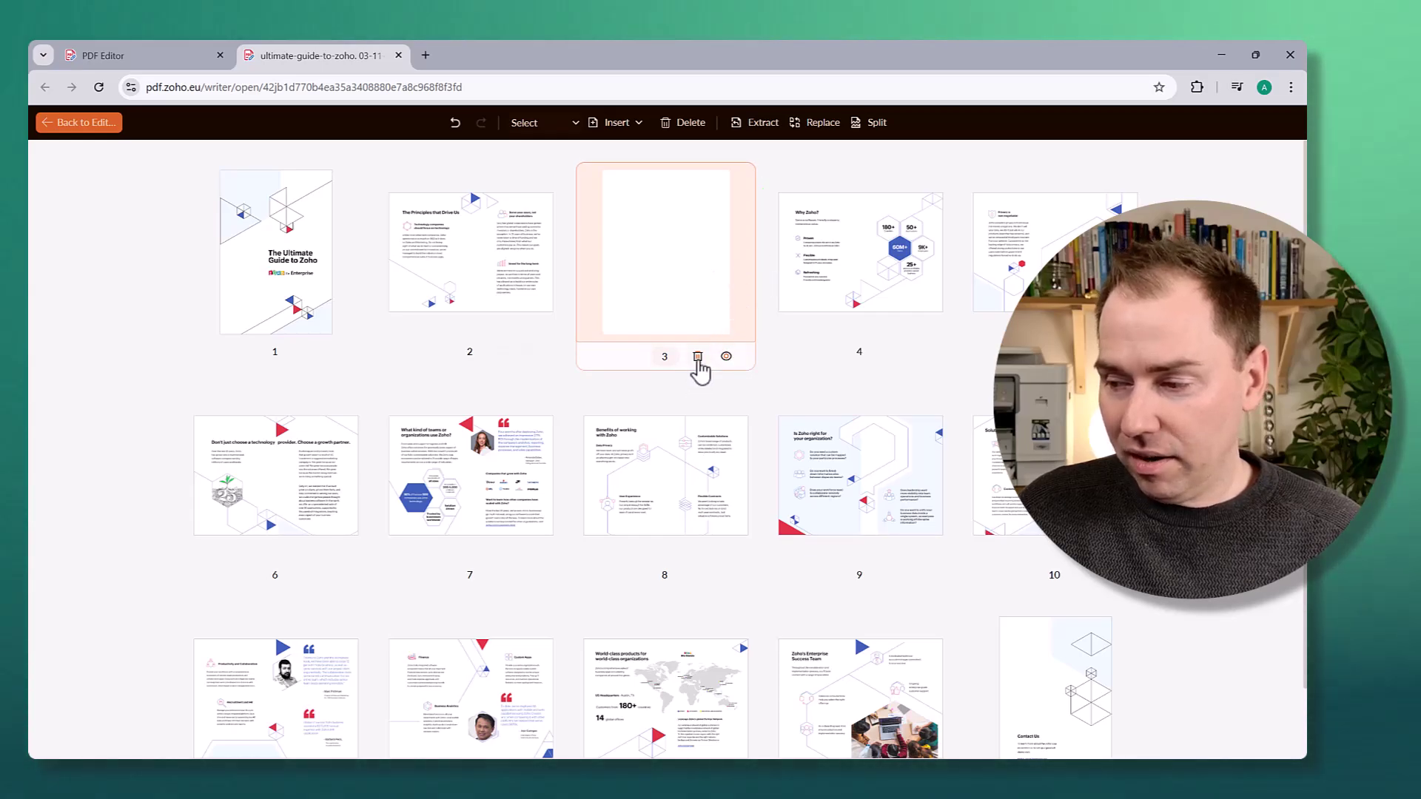
pyautogui.click(697, 356)
pyautogui.click(646, 497)
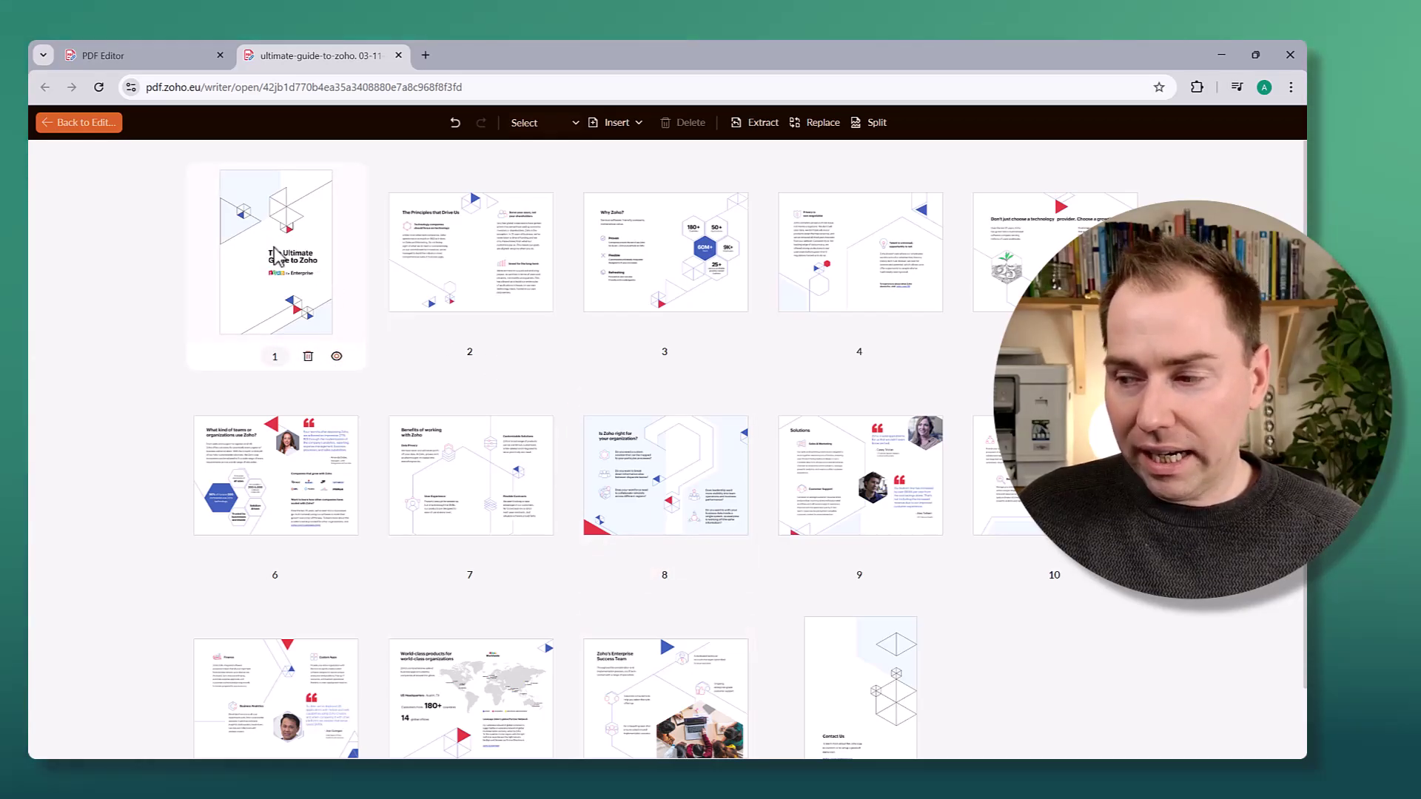
# Try to delete the cover page of the document and dismiss the resulting notice.
pyautogui.moveTo(473, 278); pyautogui.dragTo(560, 279)
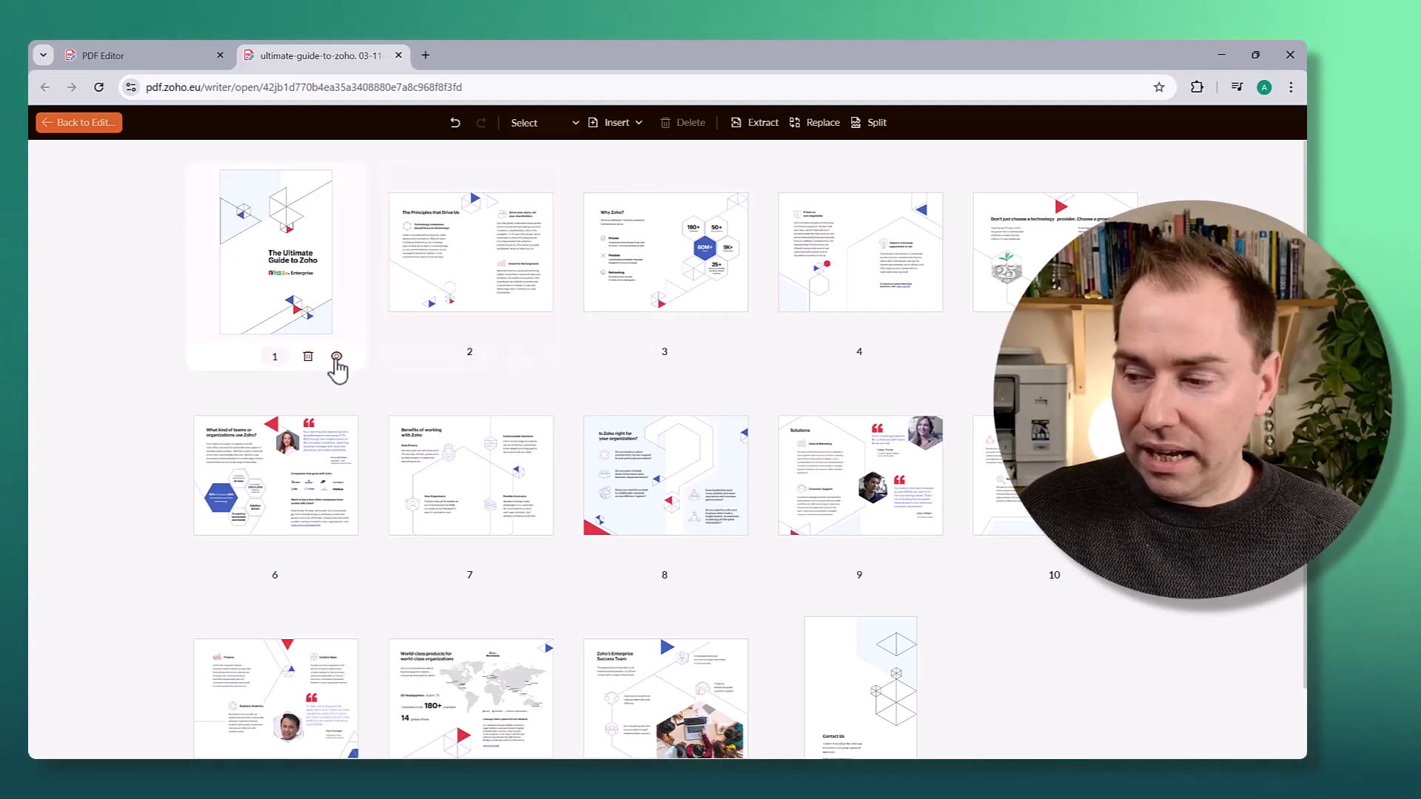
pyautogui.click(308, 358)
pyautogui.click(650, 506)
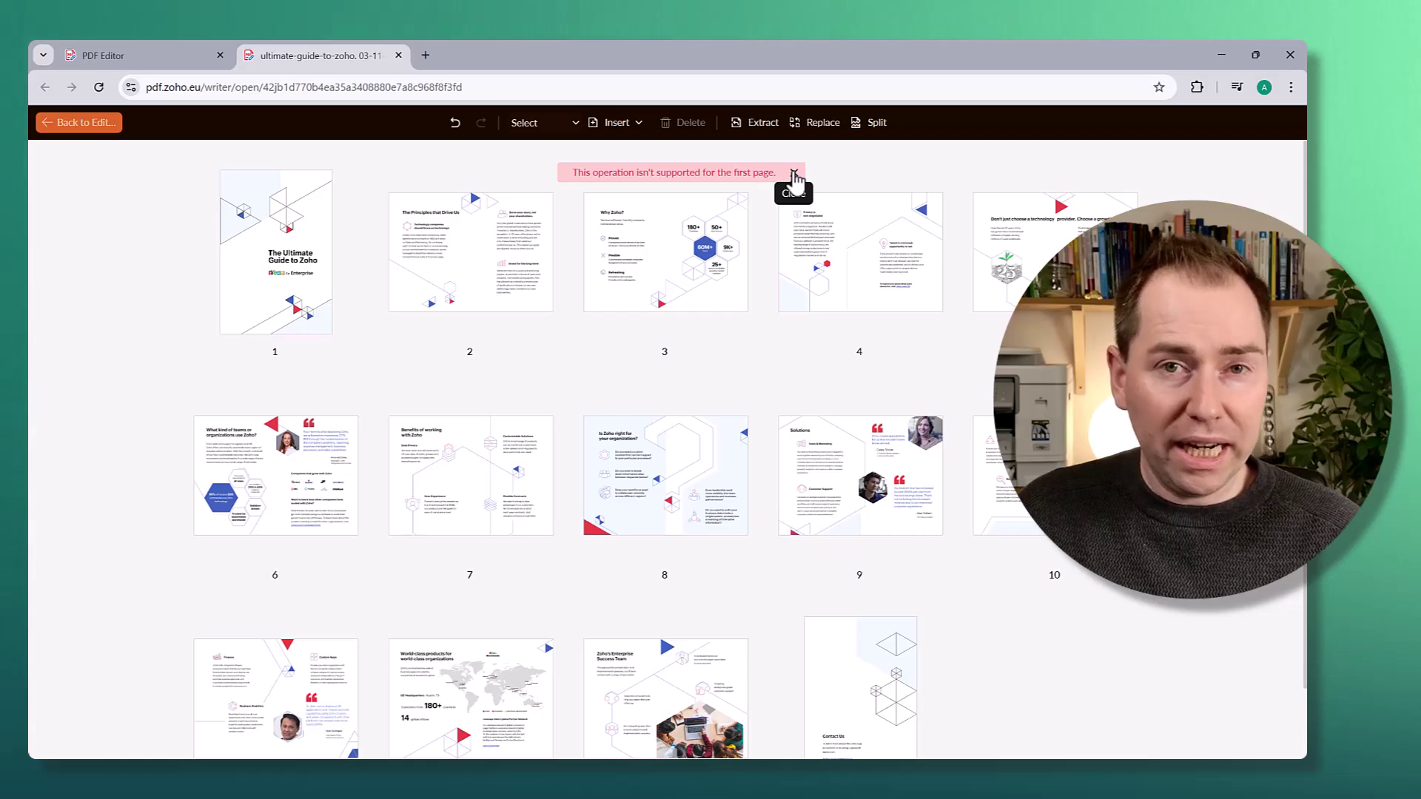
pyautogui.click(793, 174)
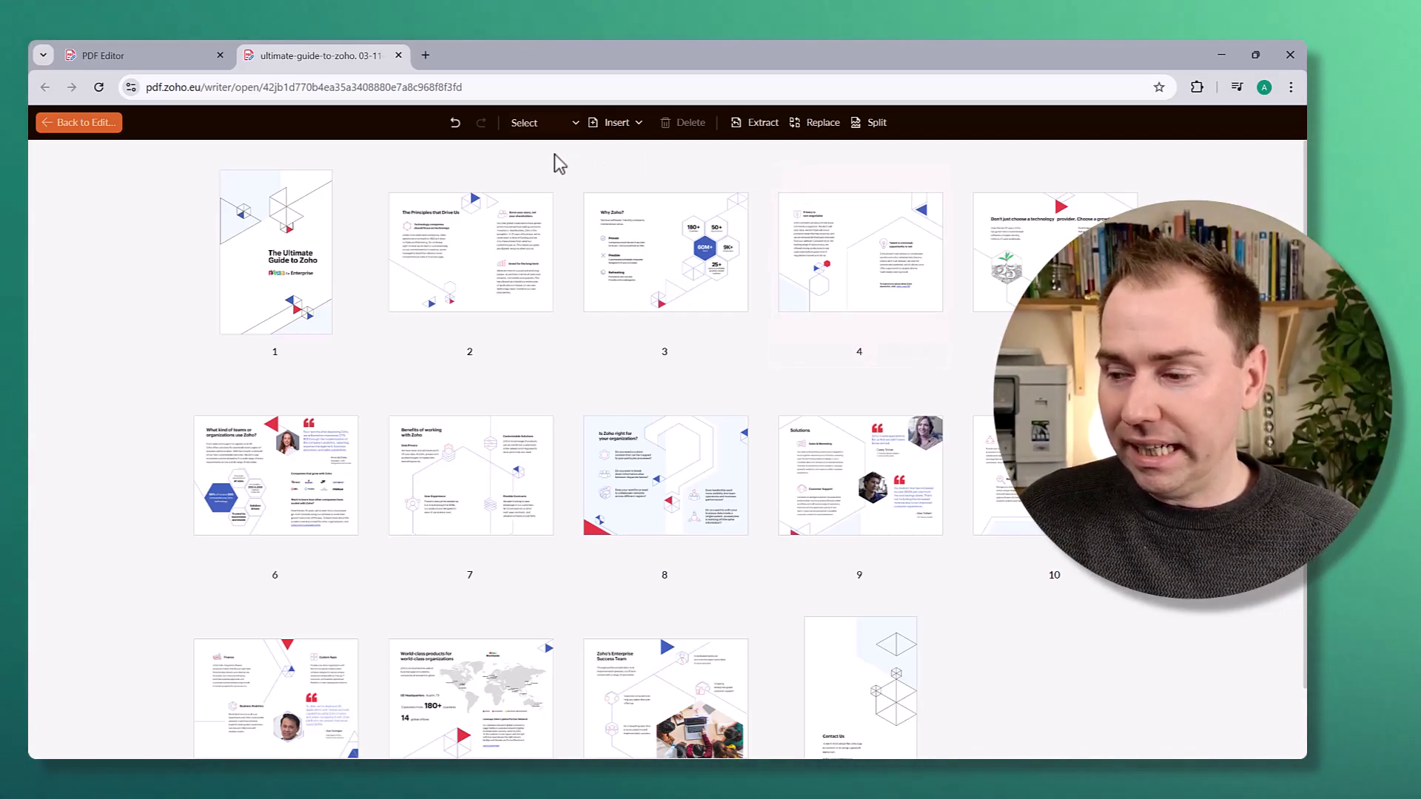
pyautogui.scroll(-1, 579, 222)
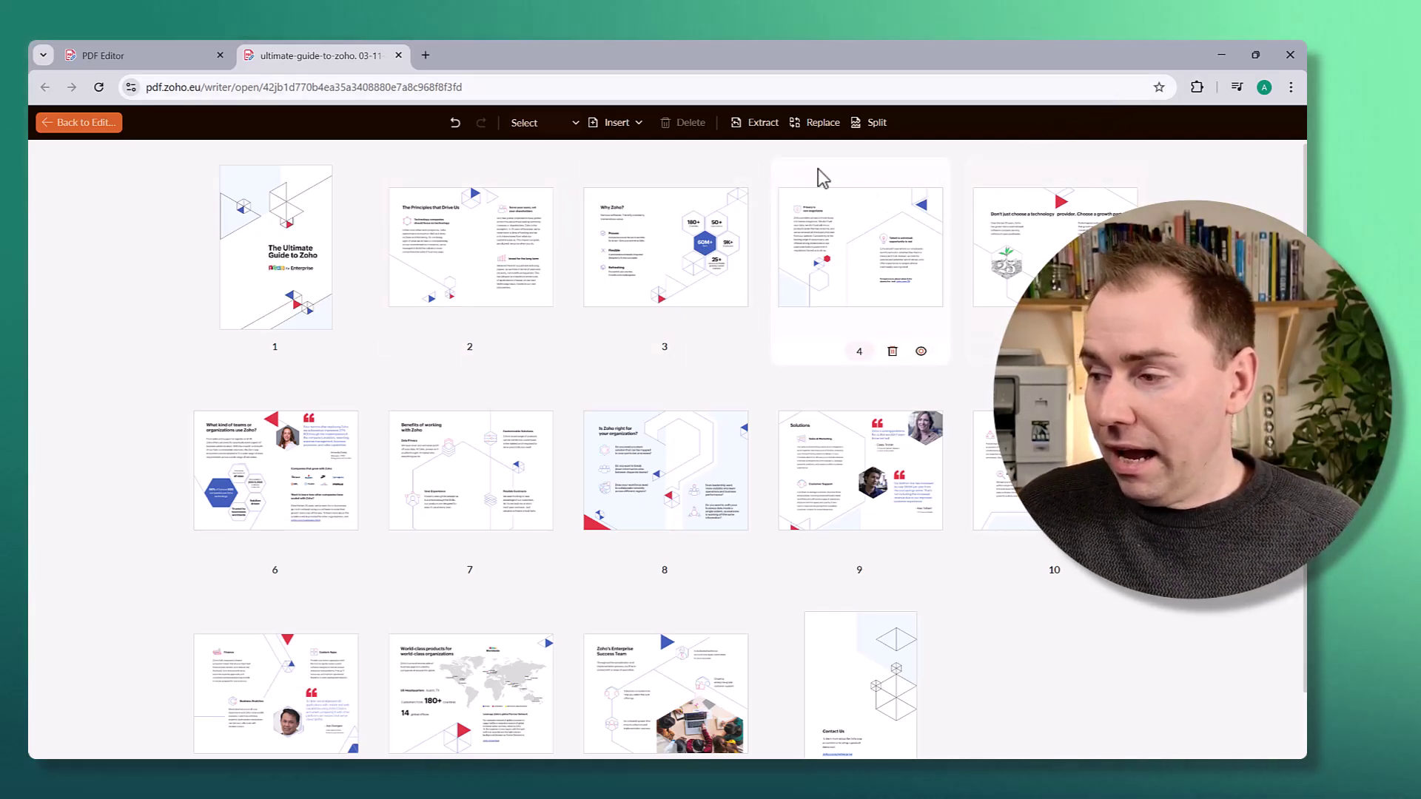
# View the options for inserting blank pages or another PDF while organizing the pages.
pyautogui.click(638, 125)
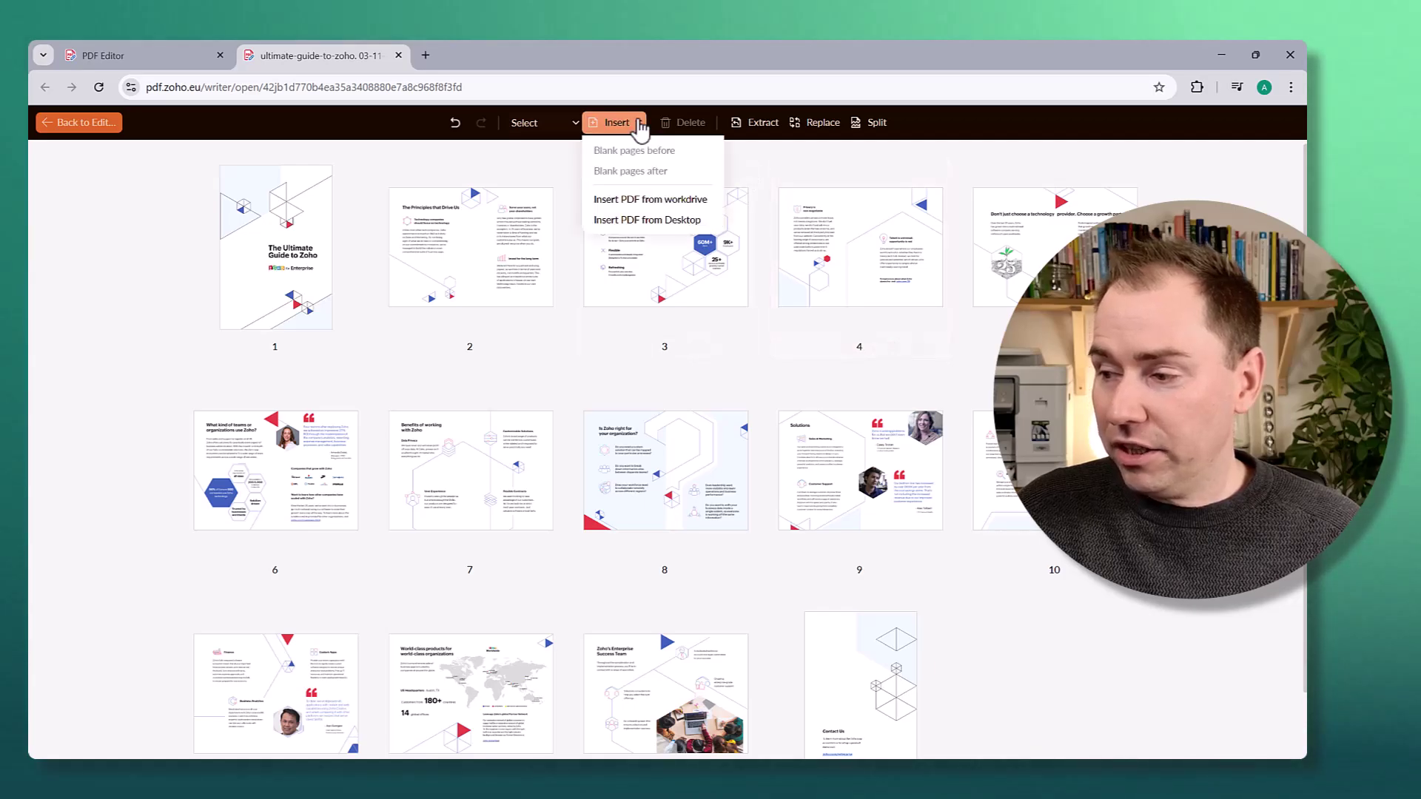
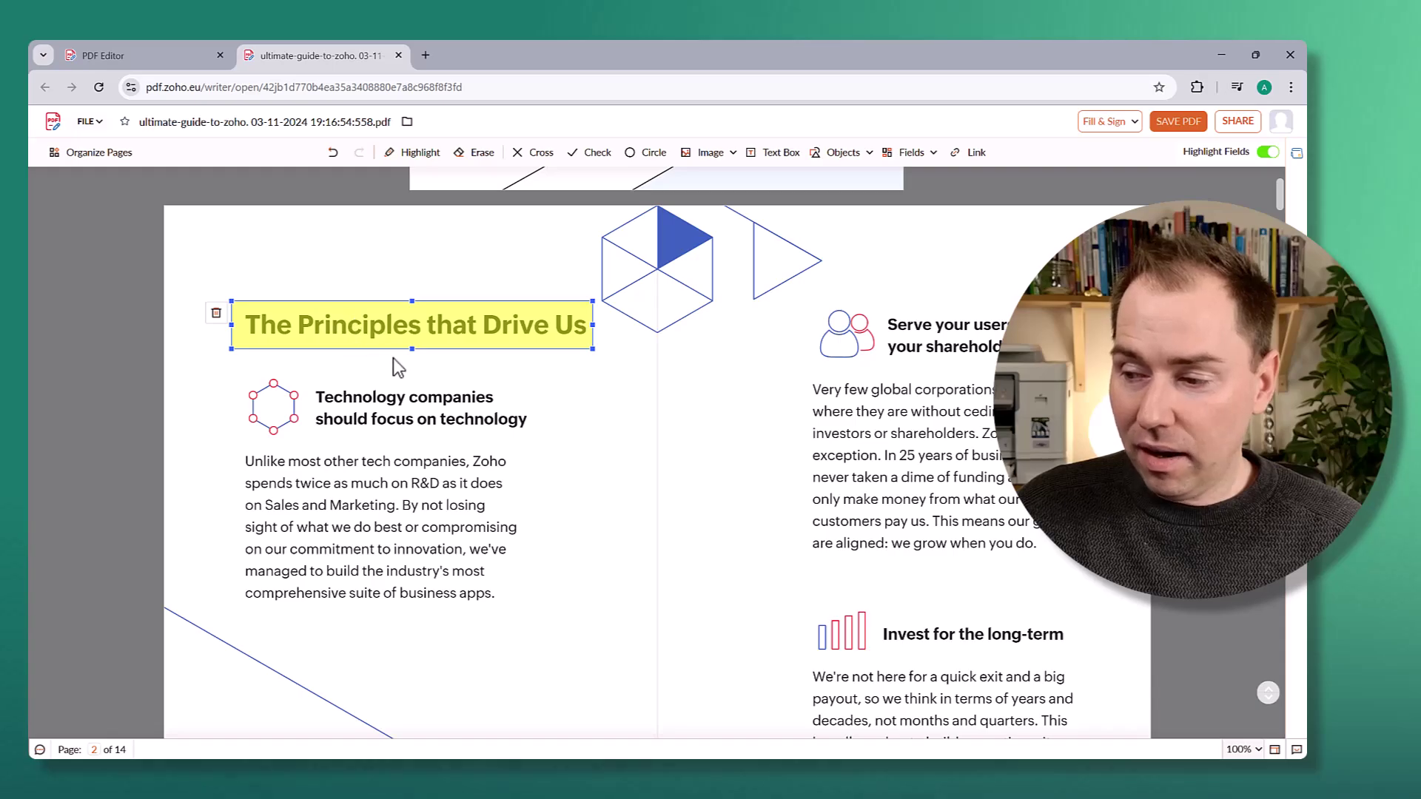
# Move the yellow highlight from the page 2 title onto the paragraph starting "Unlike most other tech companies" and resize it to cover that text.
pyautogui.moveTo(411, 348); pyautogui.dragTo(405, 450)
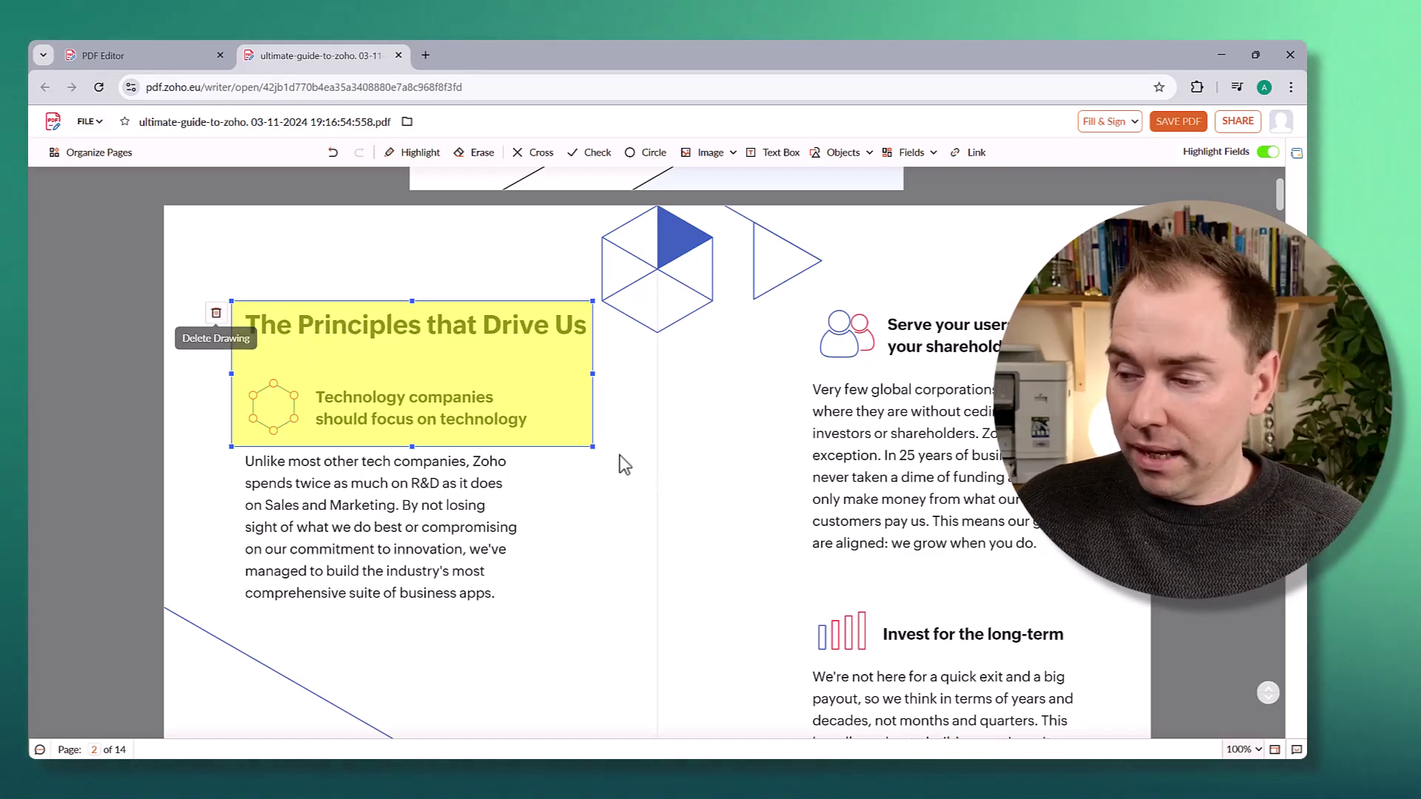
pyautogui.click(589, 444)
pyautogui.moveTo(469, 353); pyautogui.dragTo(461, 482)
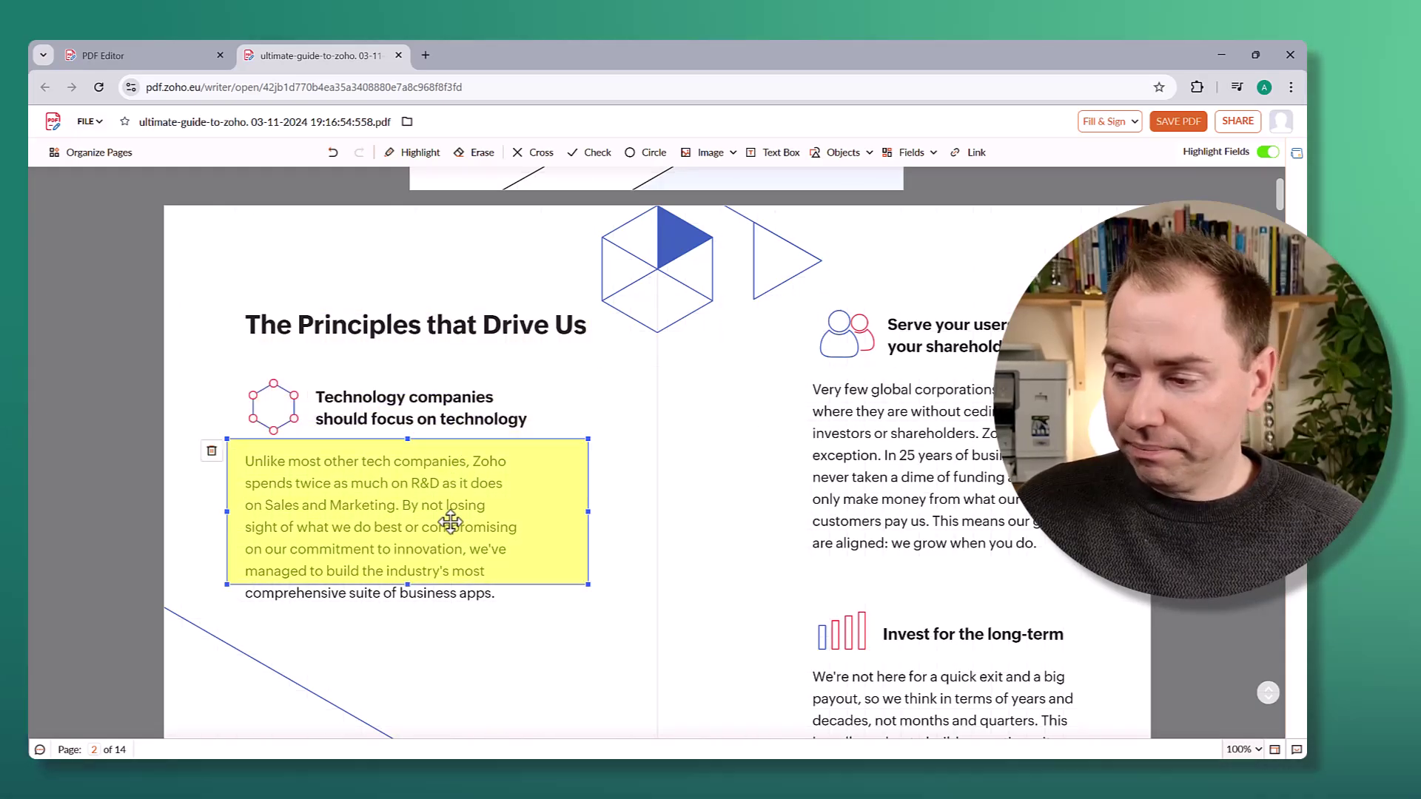
pyautogui.moveTo(396, 586); pyautogui.dragTo(407, 624)
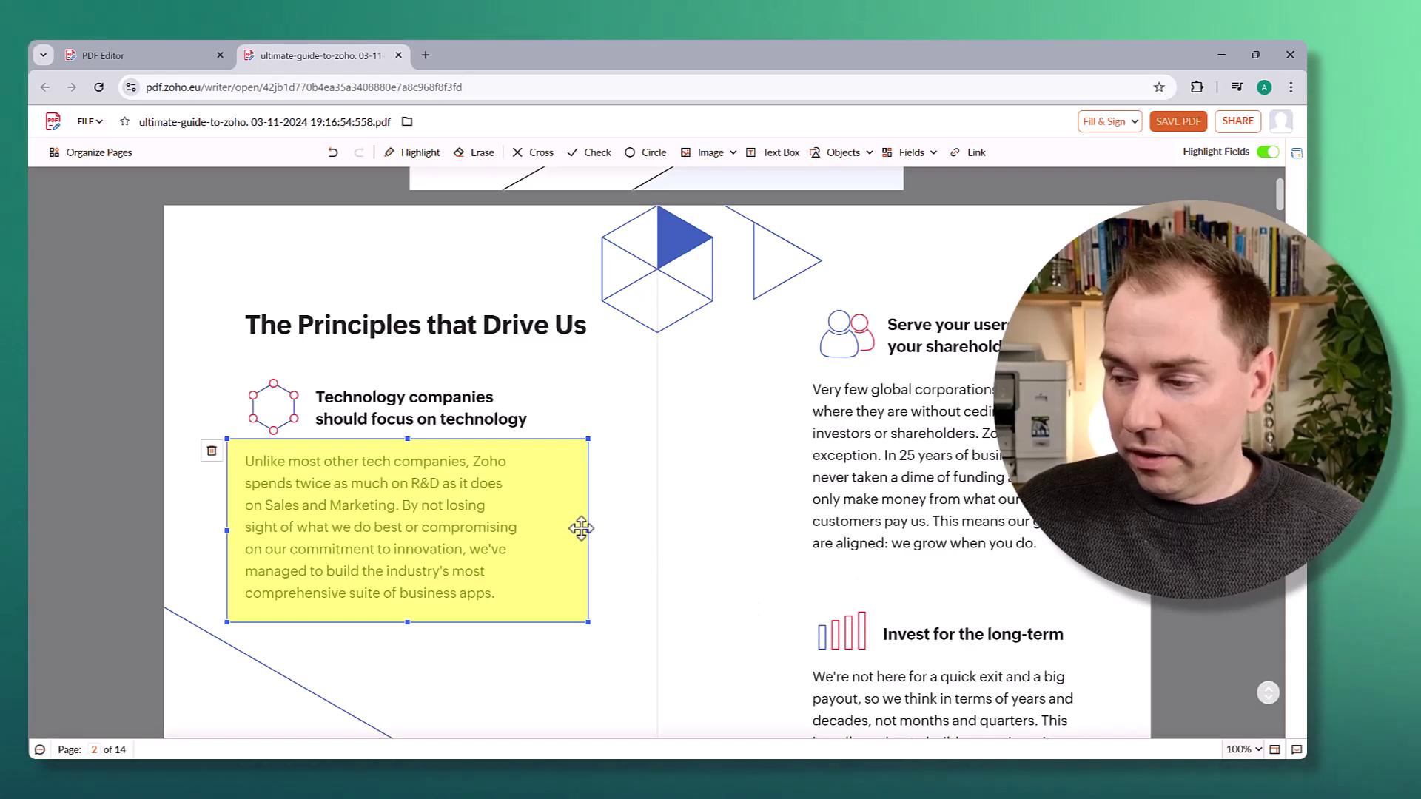
pyautogui.moveTo(587, 531); pyautogui.dragTo(541, 536)
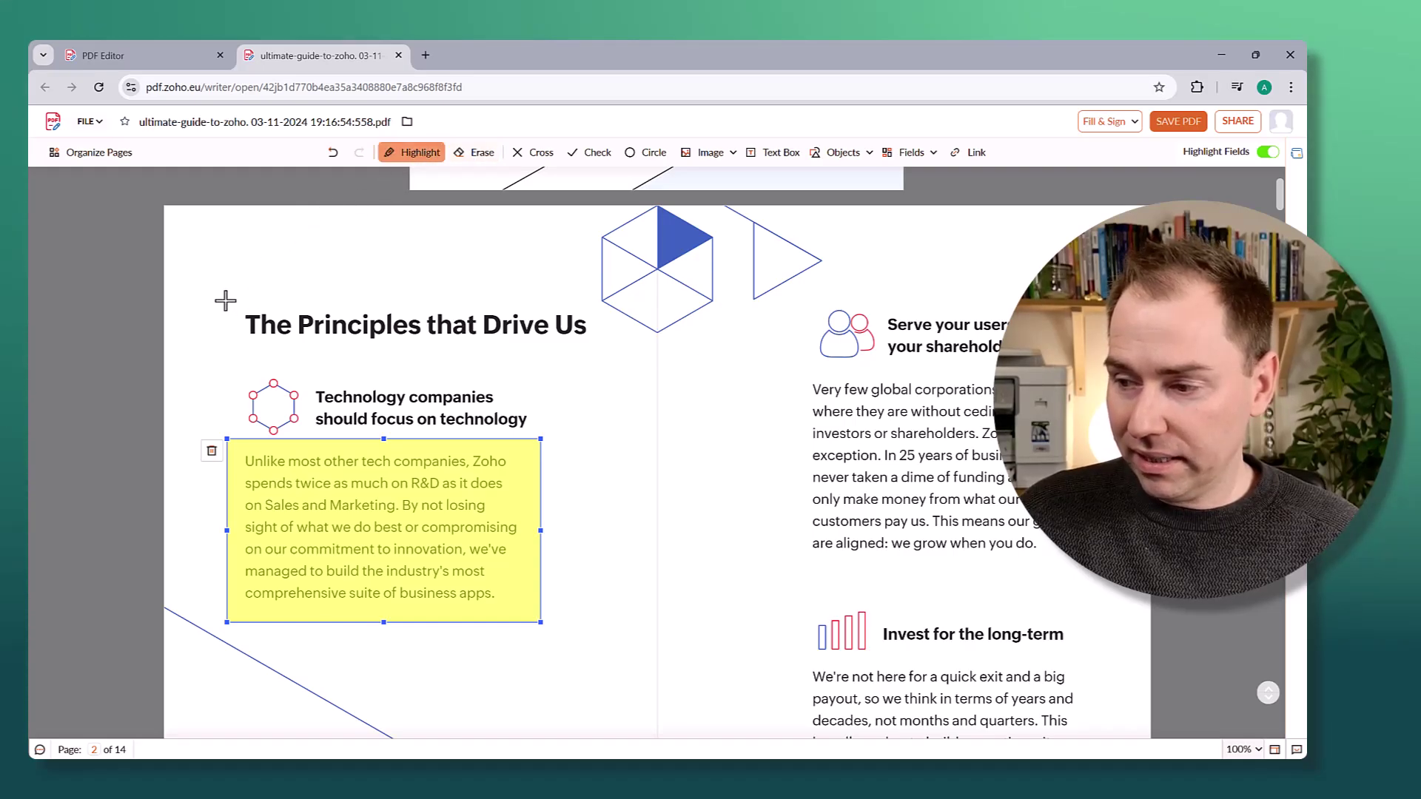
# Highlight the title "The Principles that Drive Us" and delete that highlight again.
pyautogui.moveTo(226, 301); pyautogui.dragTo(592, 348)
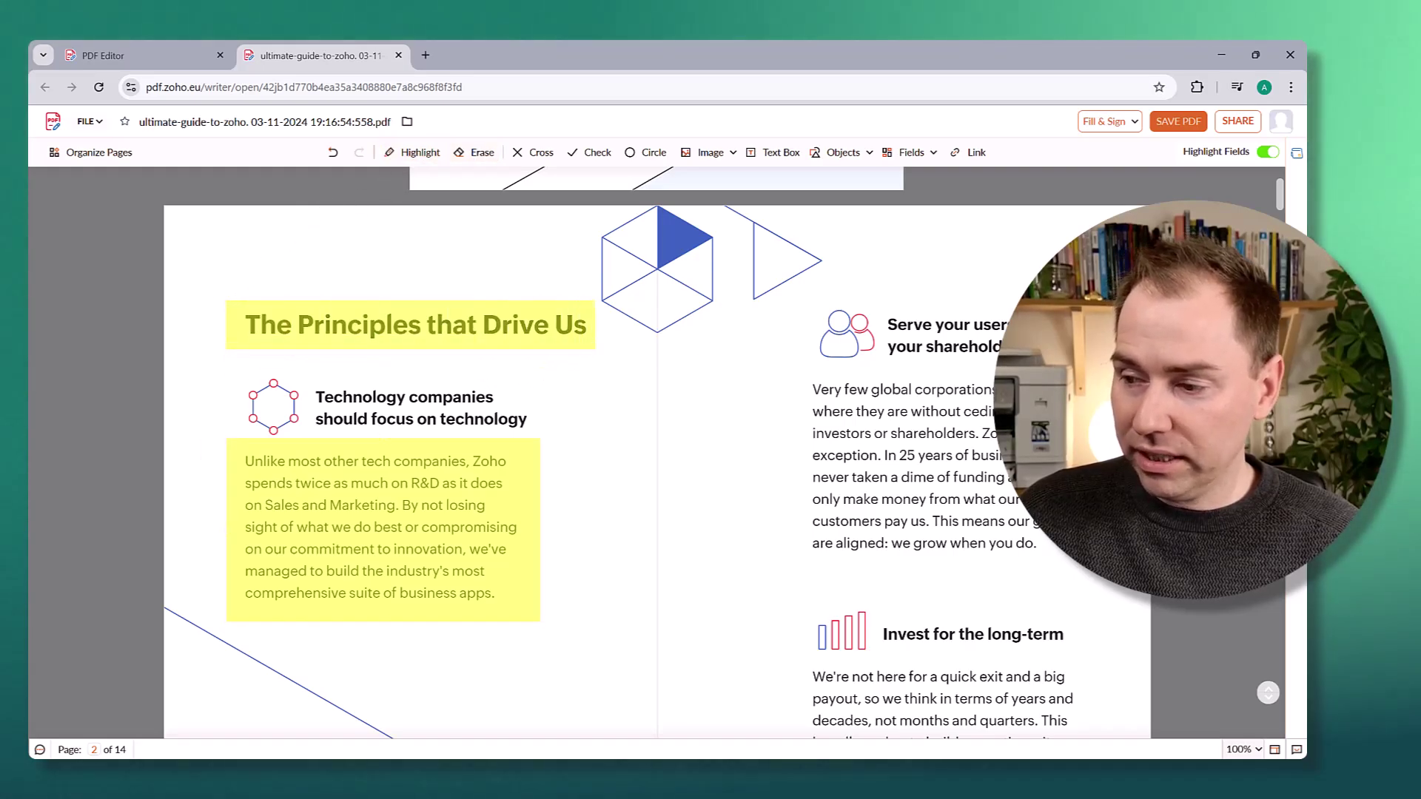
pyautogui.click(437, 320)
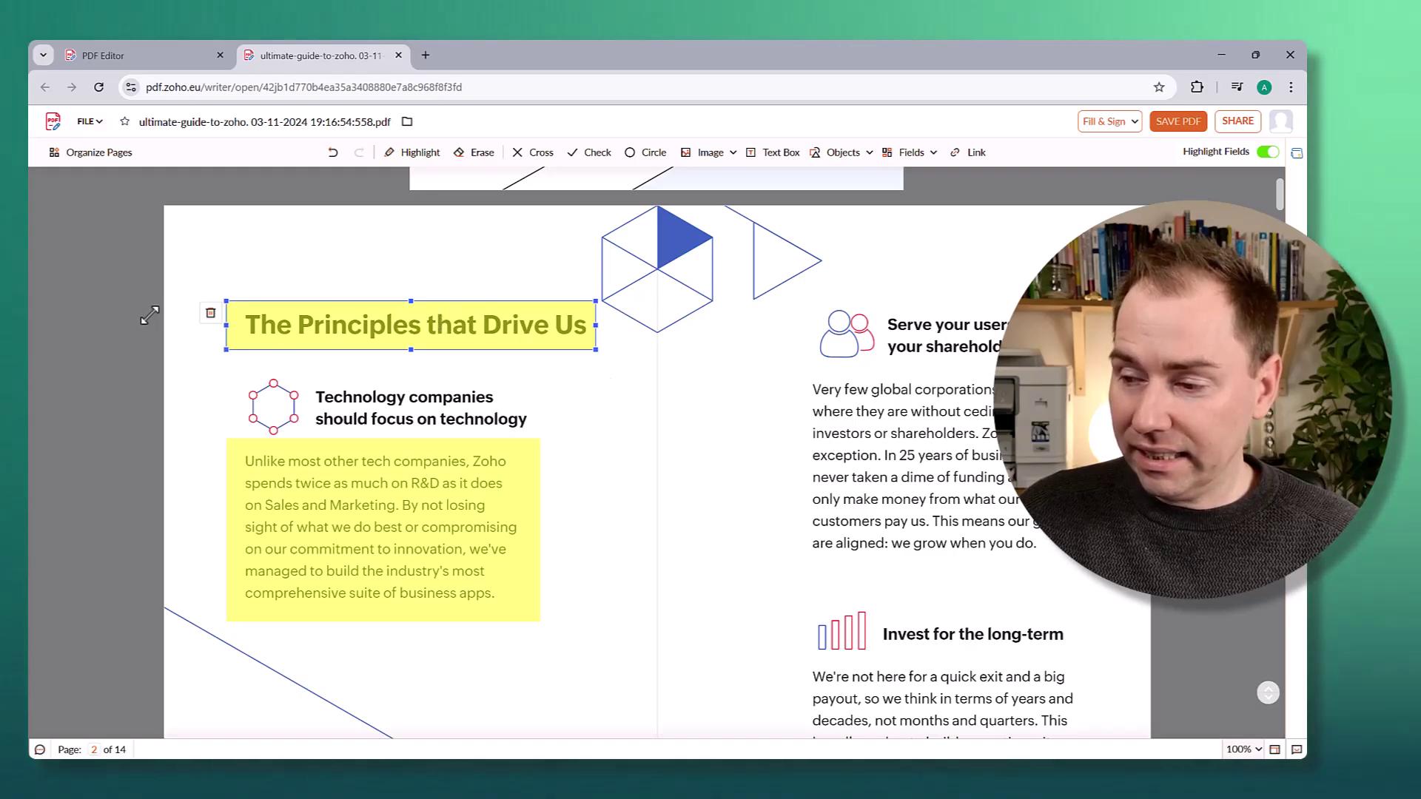
pyautogui.click(211, 314)
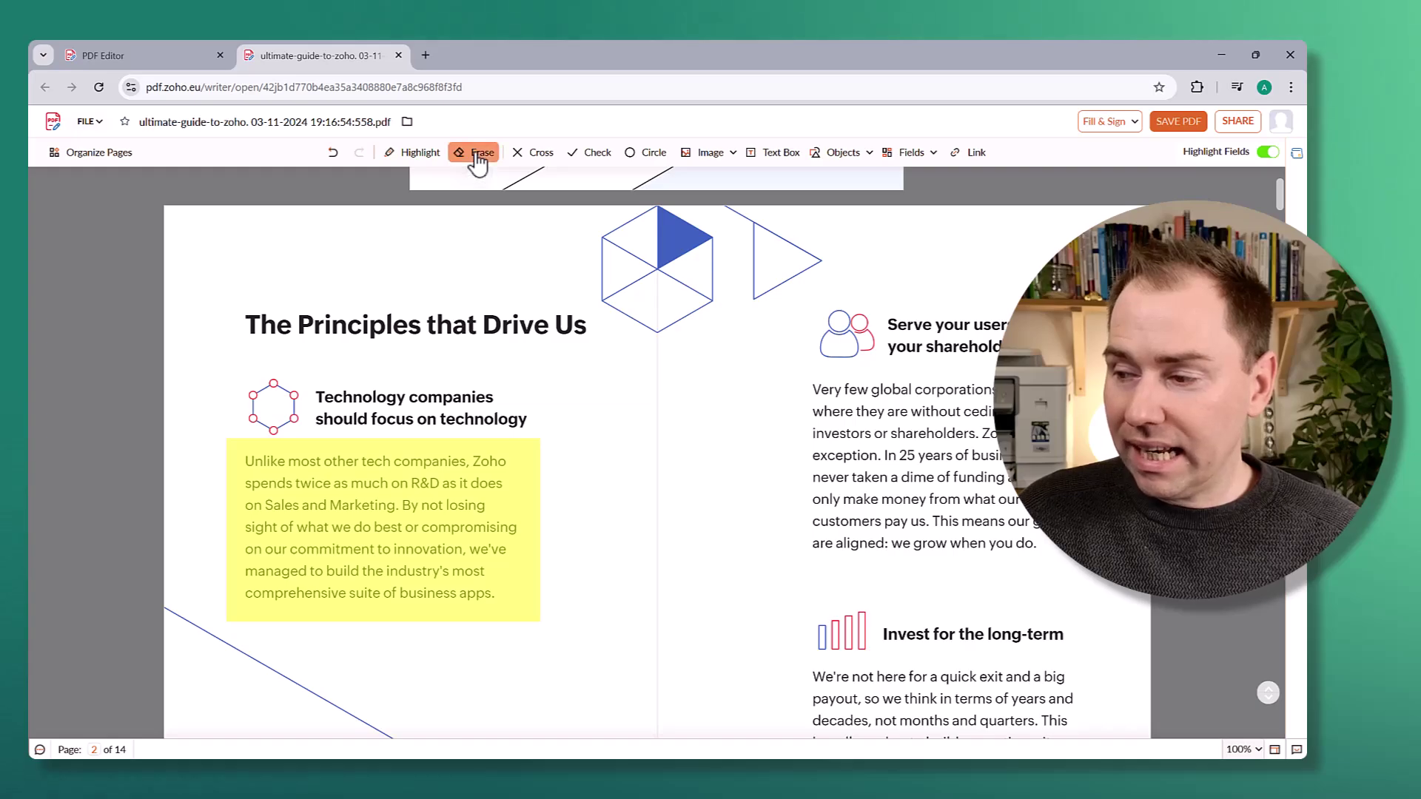
# Erase the title "The Principles that Drive Us" and delete the erase area again to restore it.
pyautogui.moveTo(234, 305); pyautogui.dragTo(590, 343)
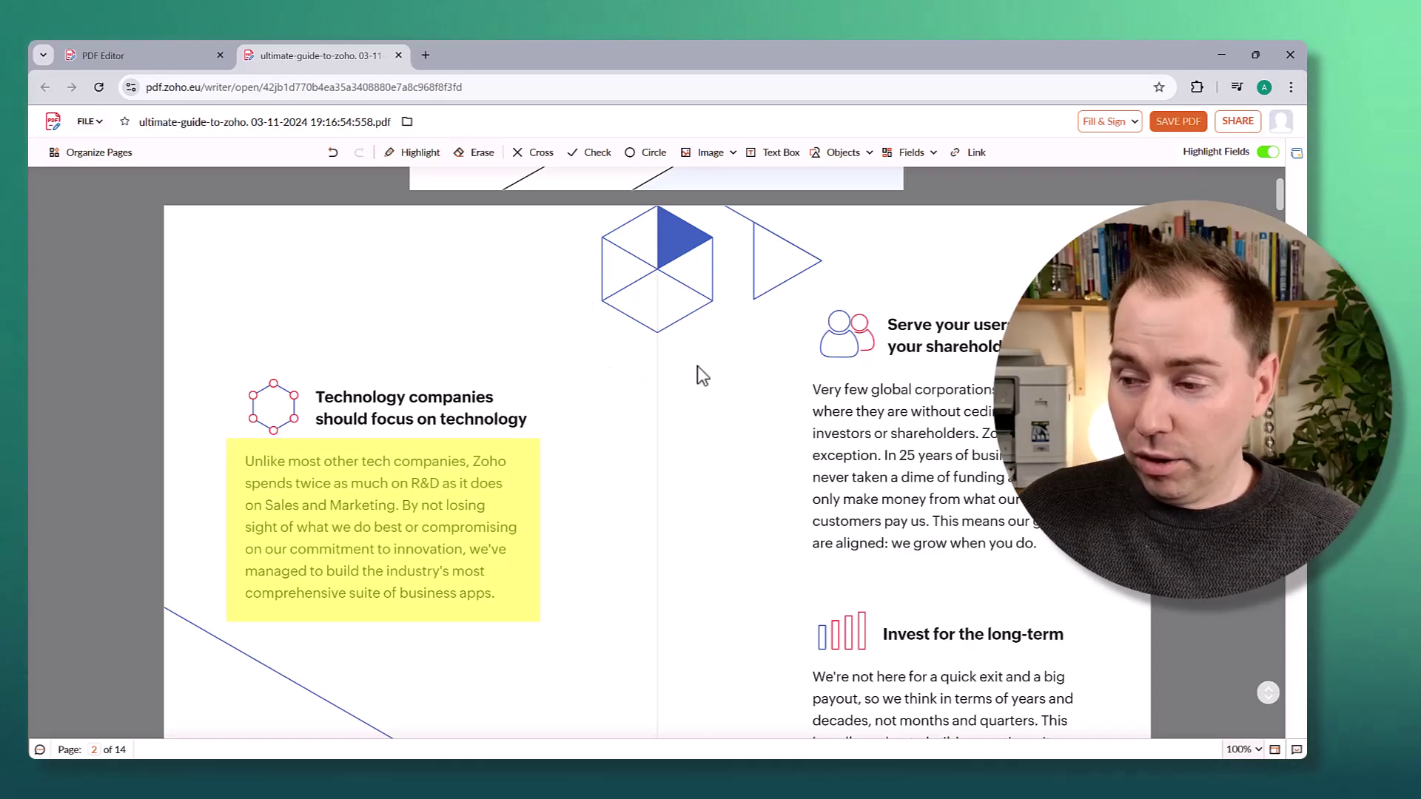
pyautogui.click(444, 315)
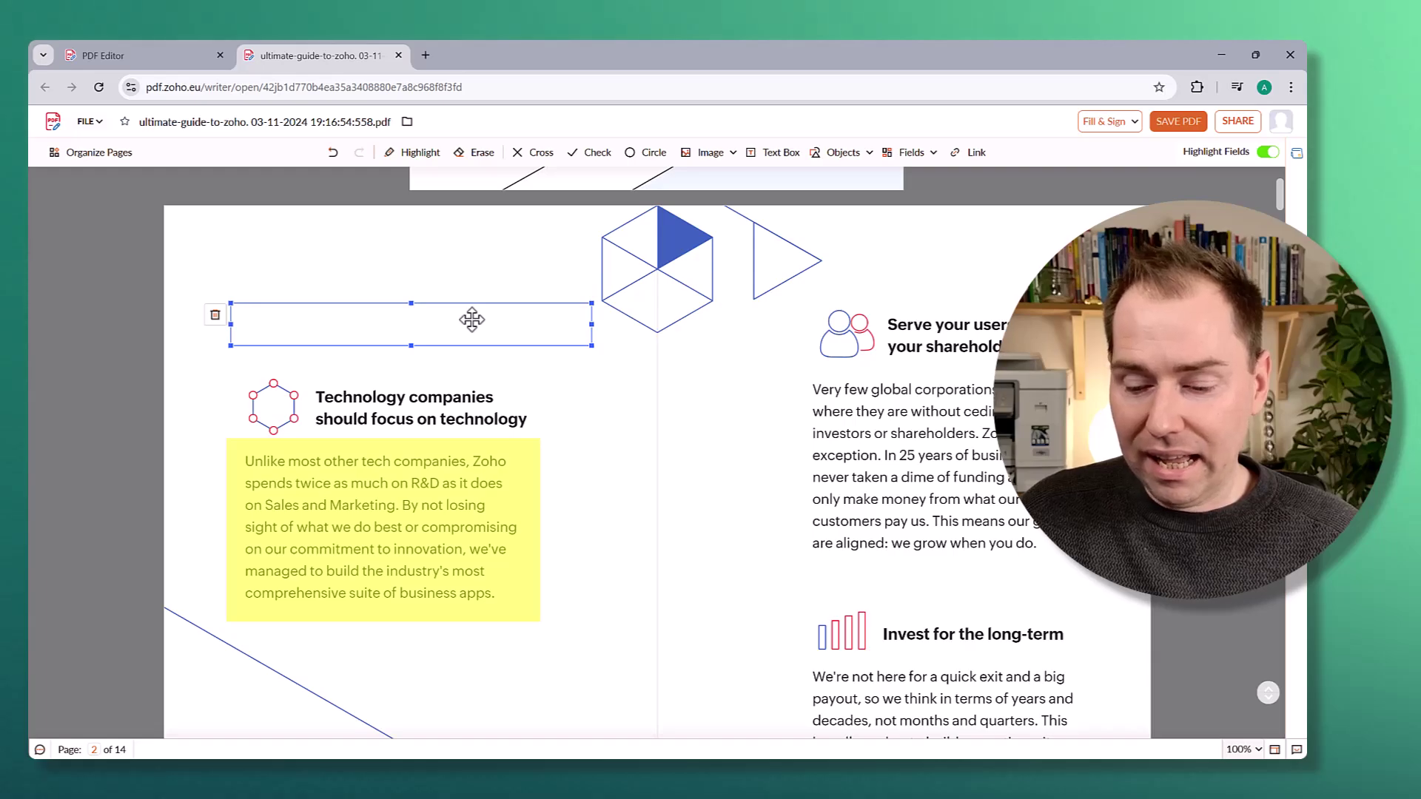
pyautogui.click(214, 316)
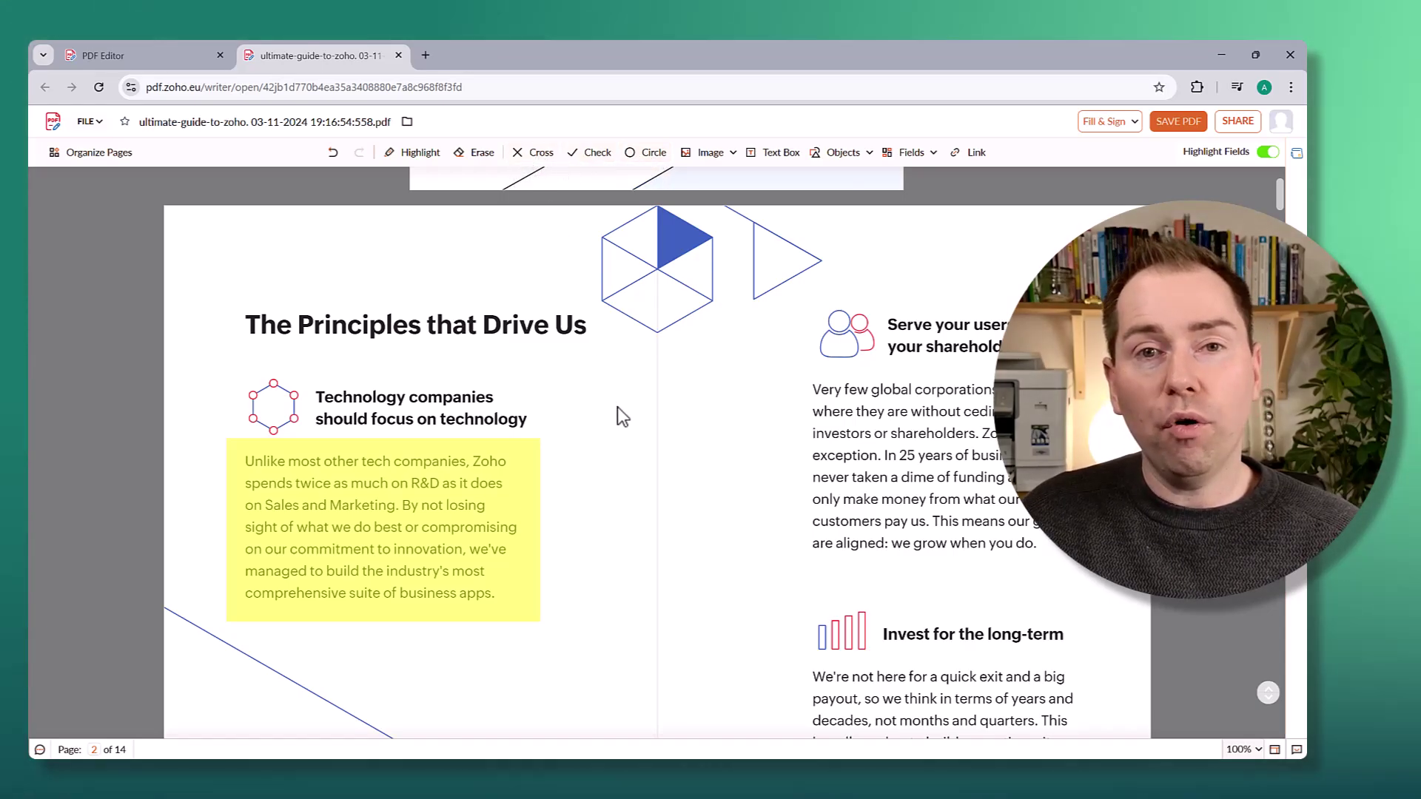
# Place a check mark on the top corner of the small hexagon icon, adjust it, and remove it again.
pyautogui.click(597, 156)
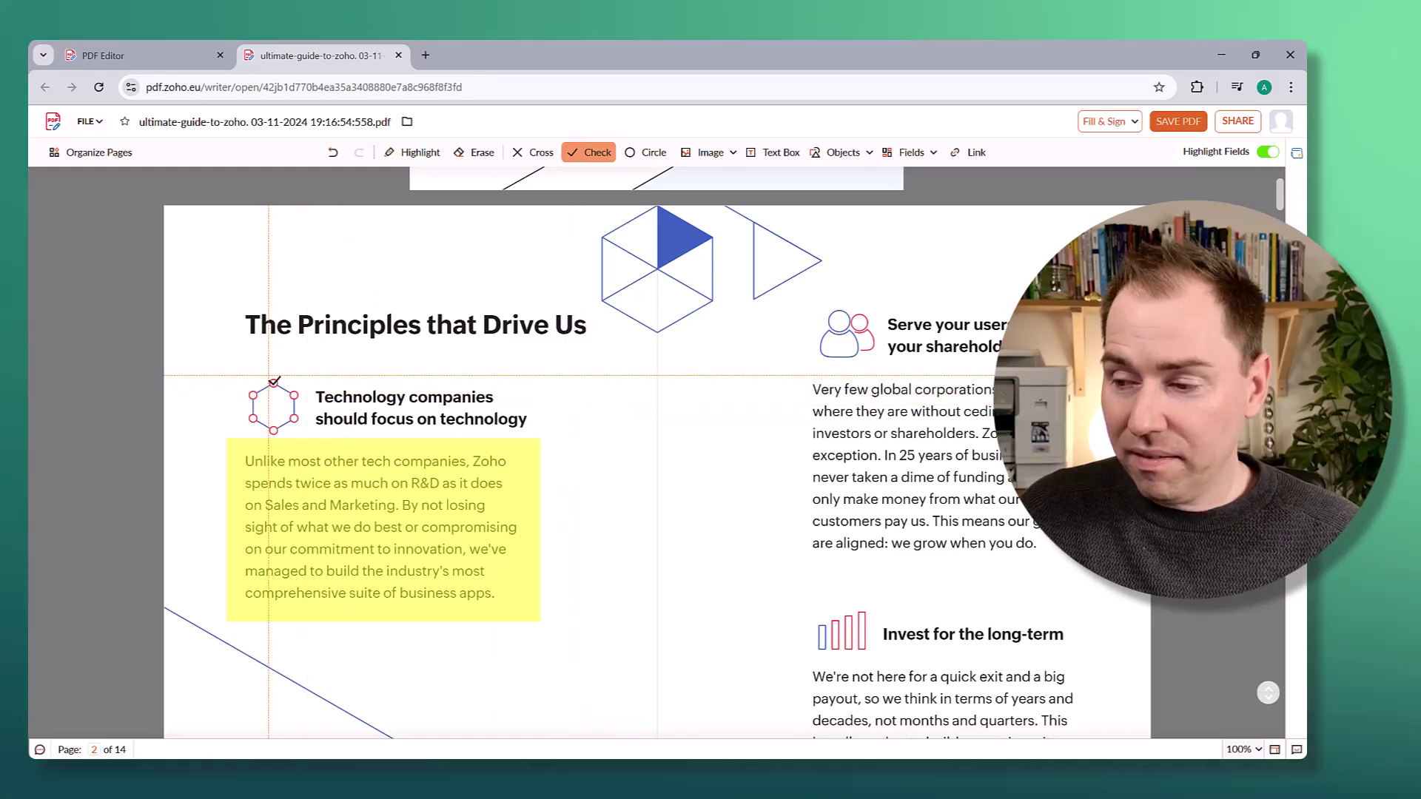
pyautogui.click(274, 381)
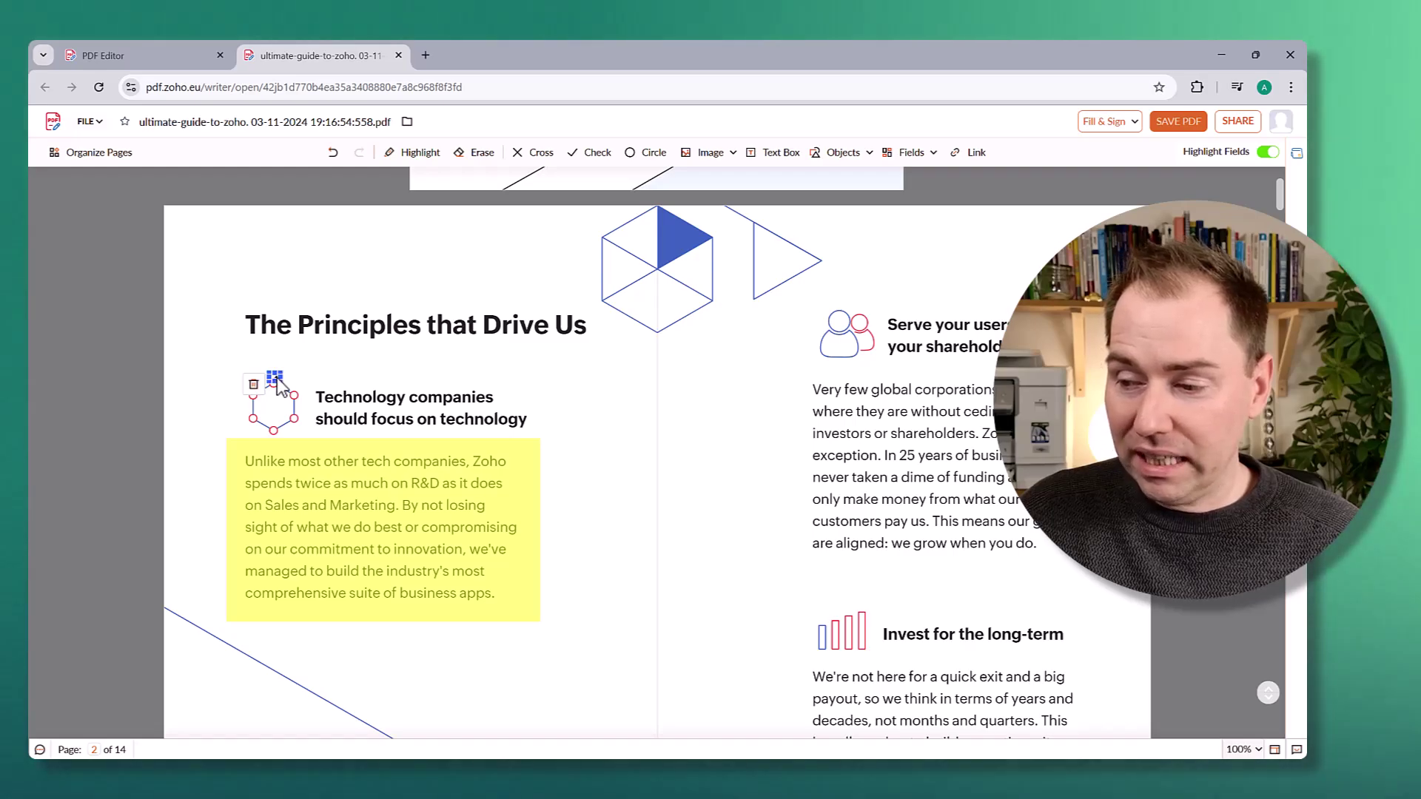
pyautogui.click(273, 379)
pyautogui.moveTo(274, 379); pyautogui.dragTo(275, 388)
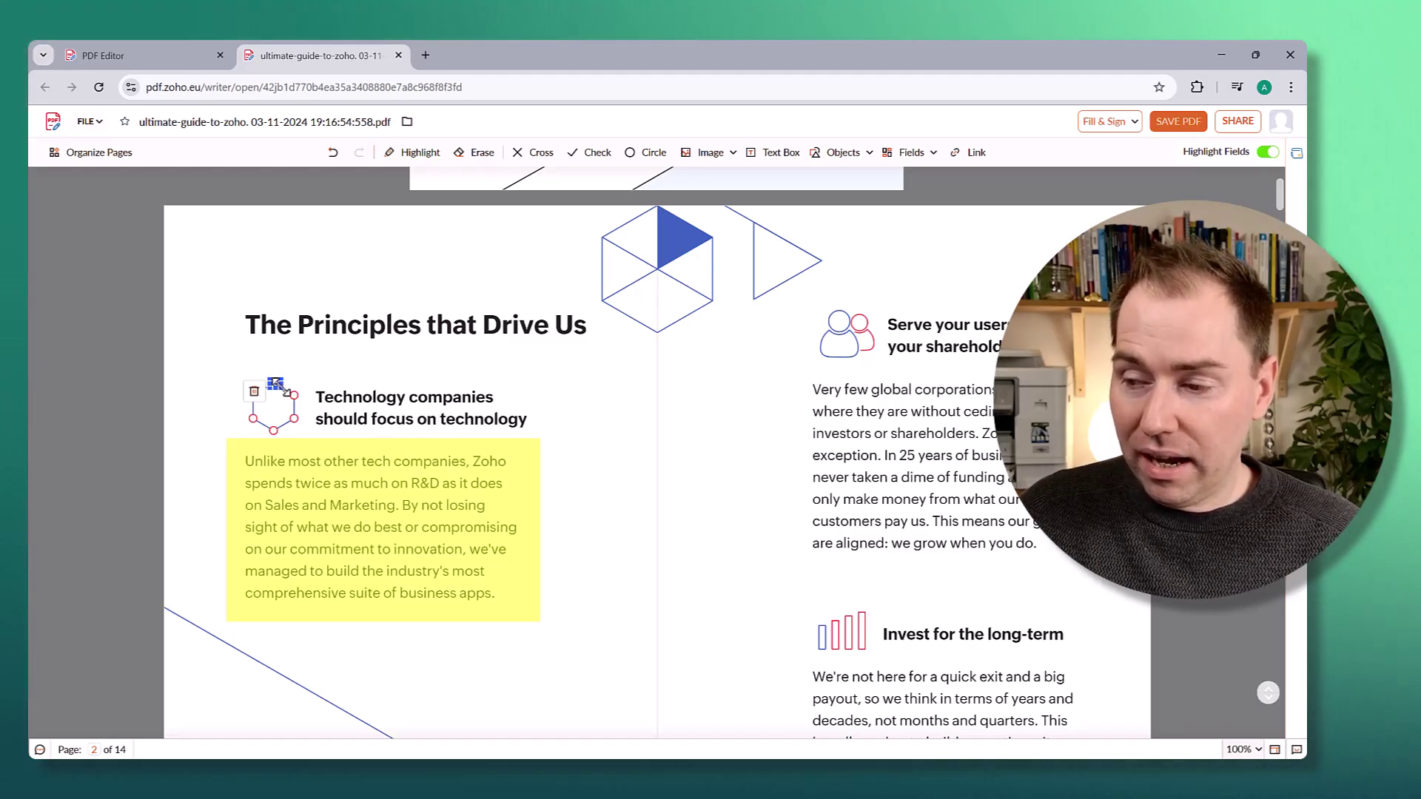
pyautogui.moveTo(286, 390)
pyautogui.mouseDown()
pyautogui.moveTo(296, 415)
pyautogui.moveTo(270, 397)
pyautogui.mouseUp()
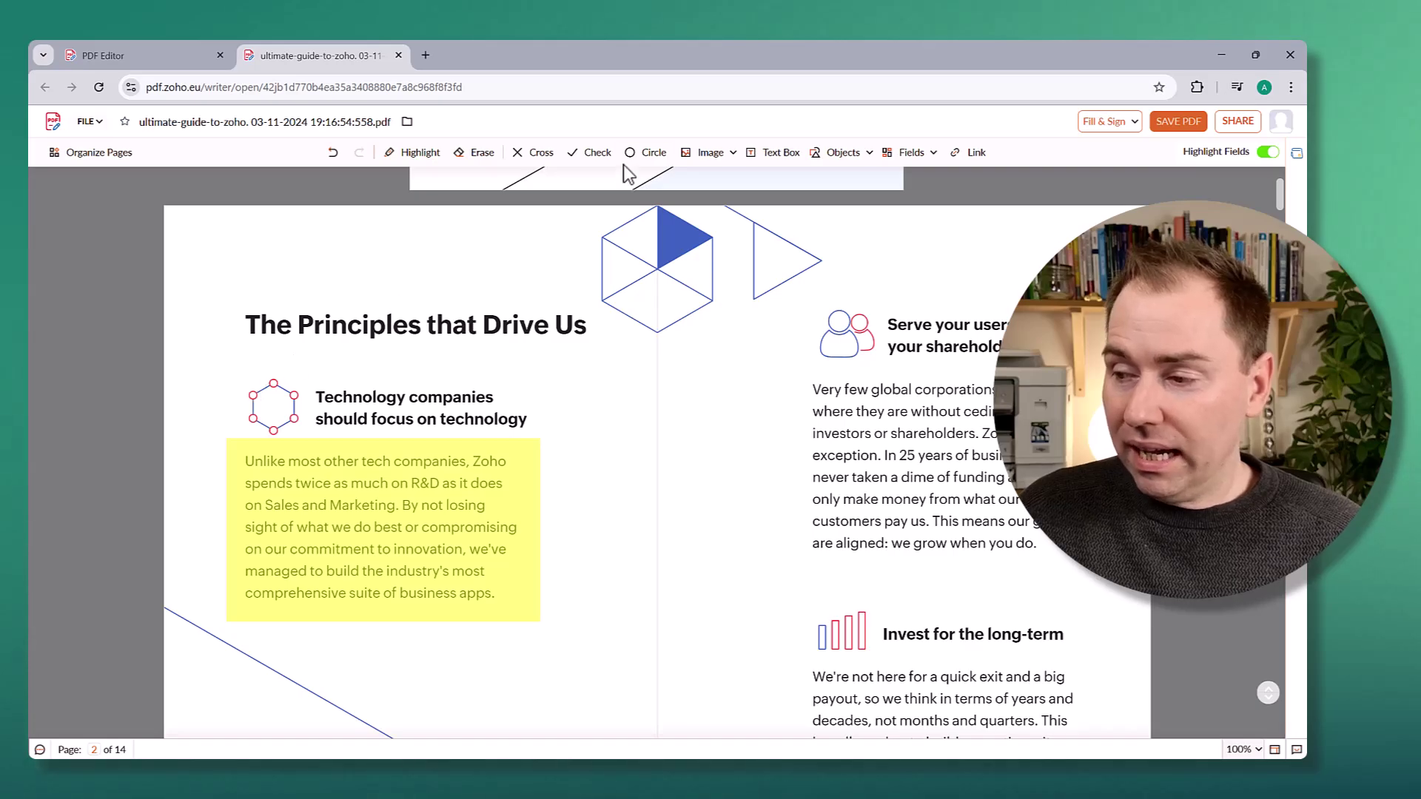
# Place a cross on the top corner of the small hexagon icon and an enlarged circle just right of the "Technology companies" heading.
pyautogui.click(534, 157)
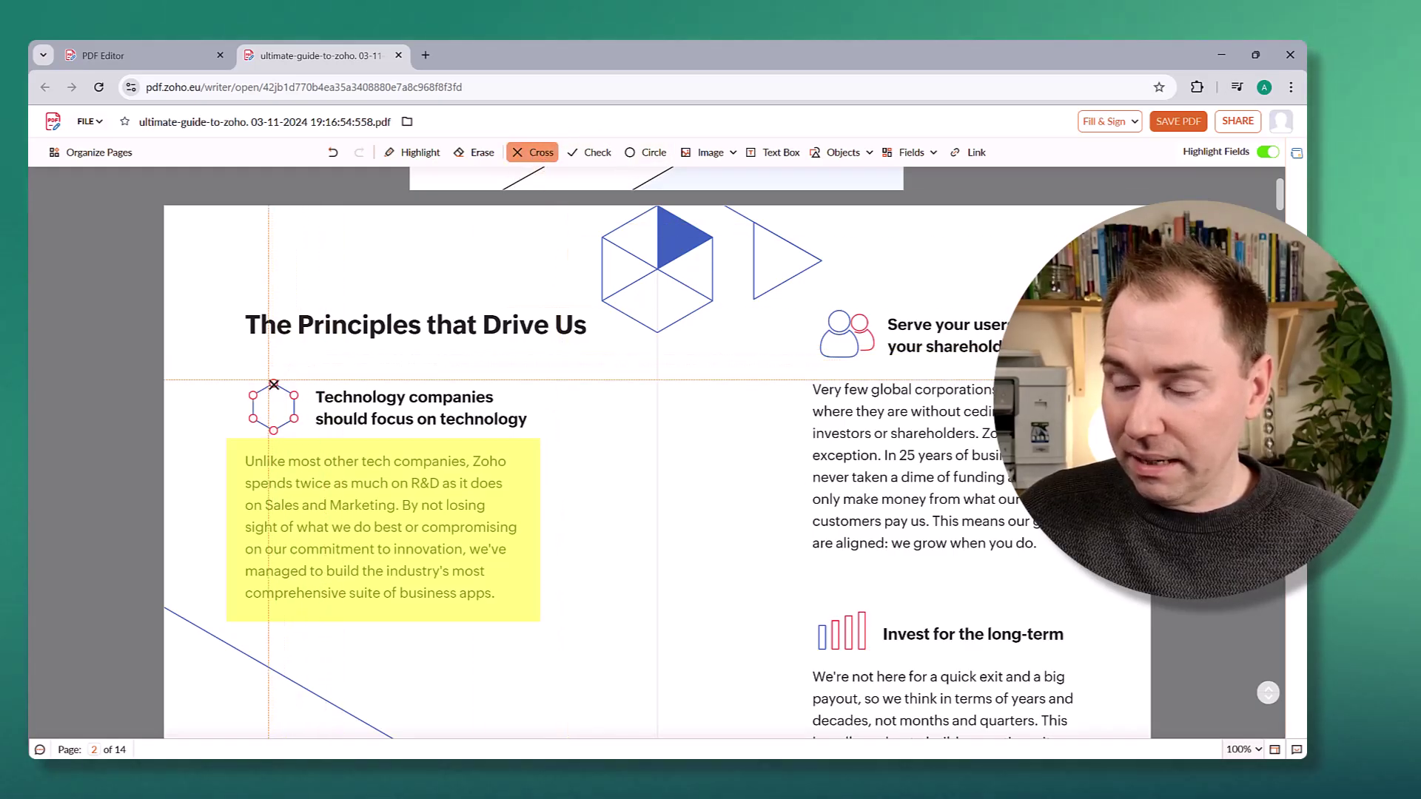
pyautogui.click(274, 384)
pyautogui.click(646, 152)
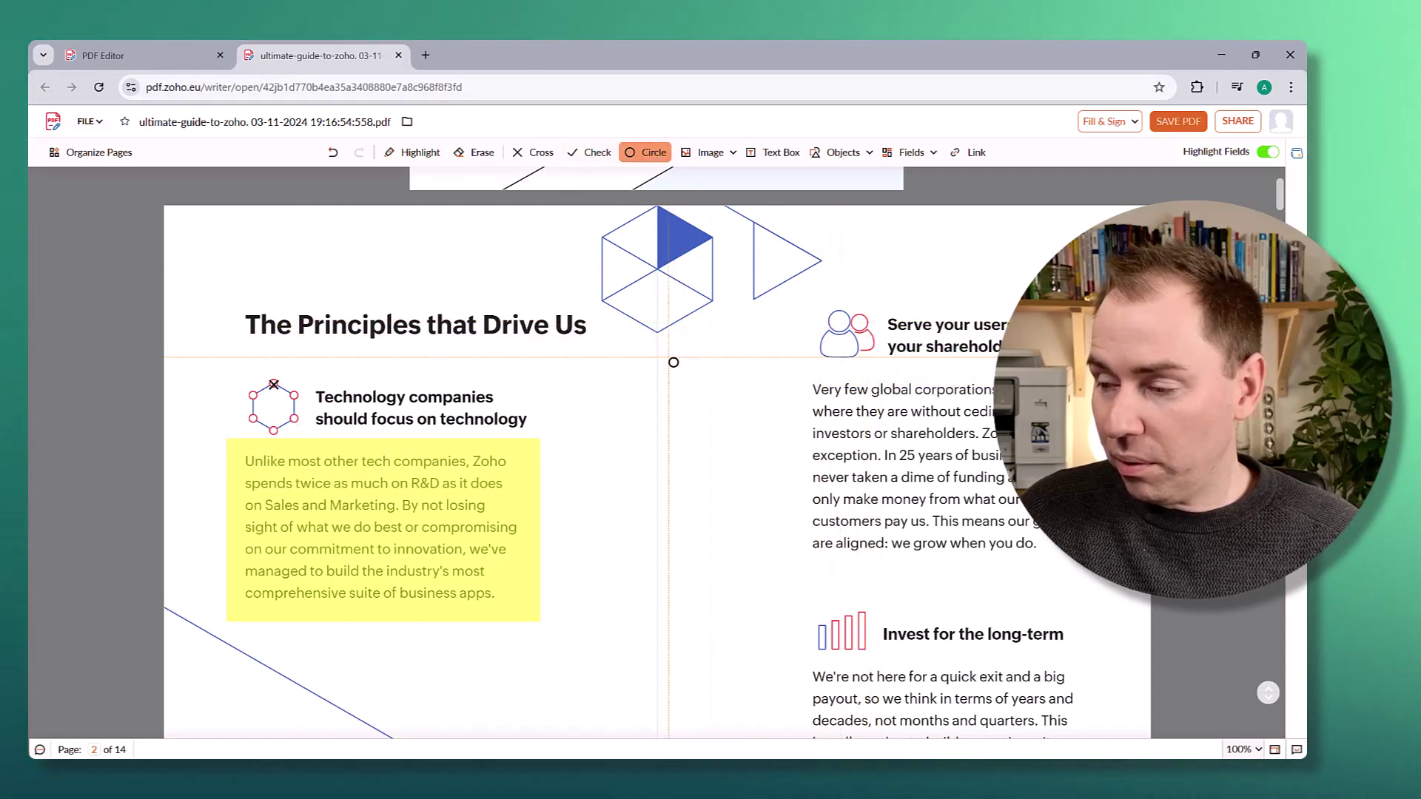
pyautogui.click(666, 365)
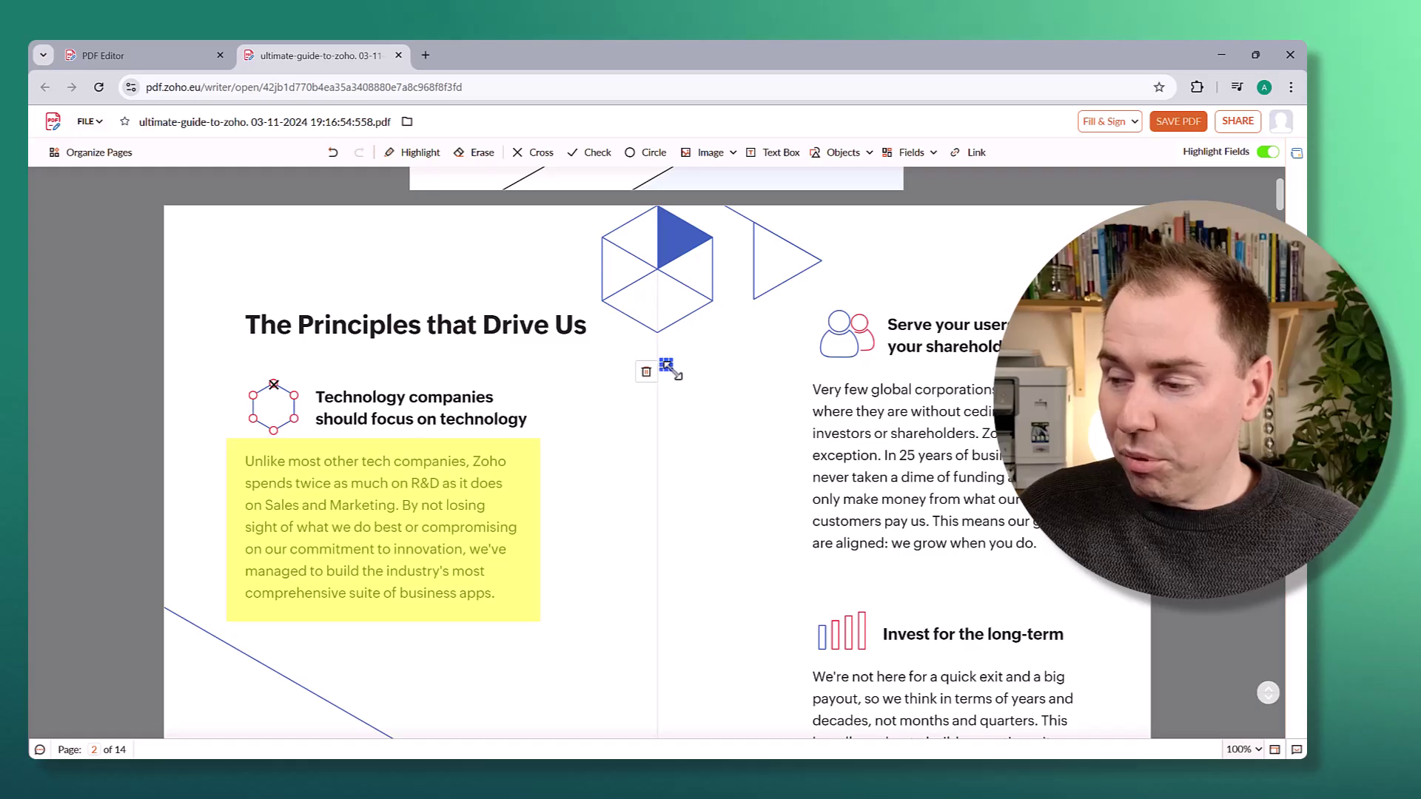
pyautogui.moveTo(678, 376); pyautogui.dragTo(607, 363)
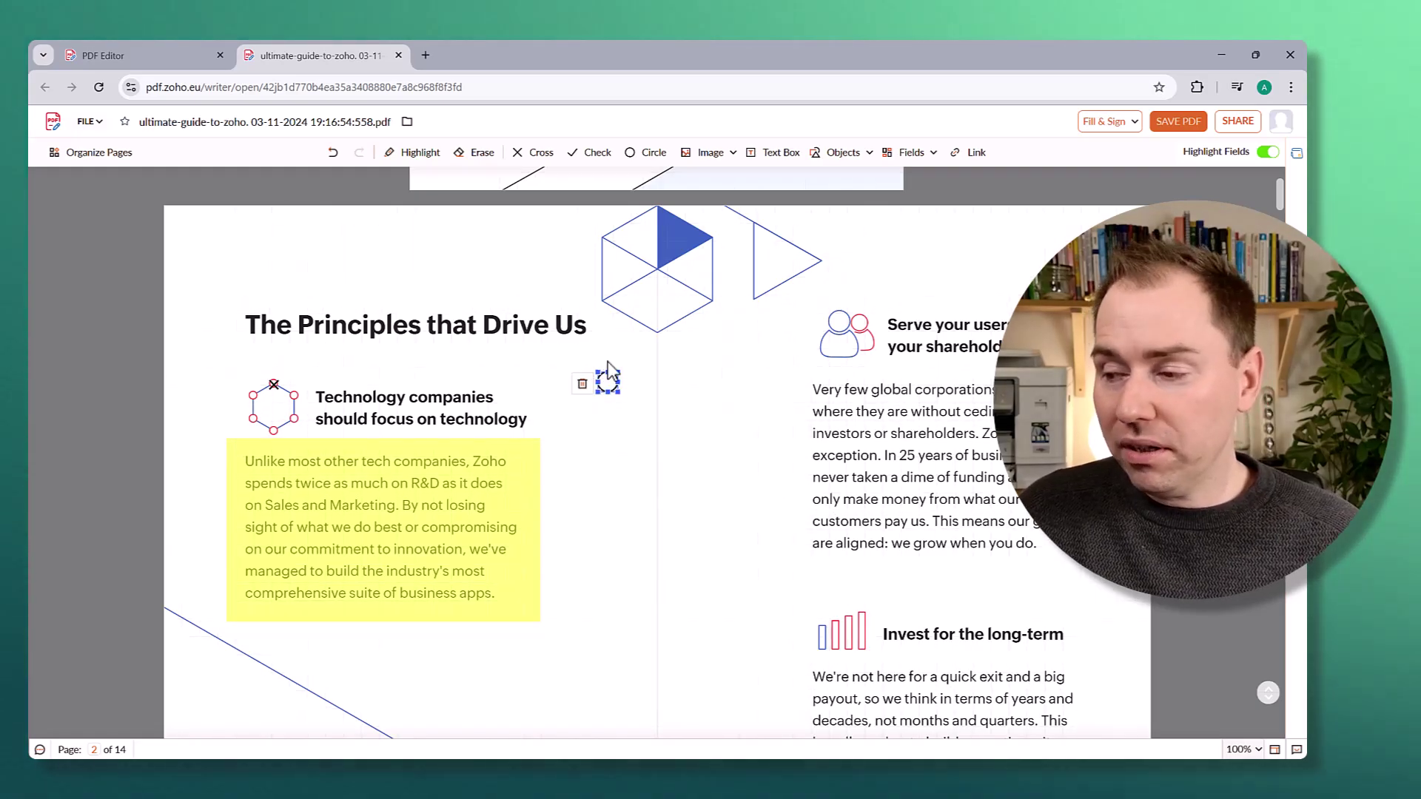
# Place three check marks in a vertical column below the circle on page 2.
pyautogui.click(592, 152)
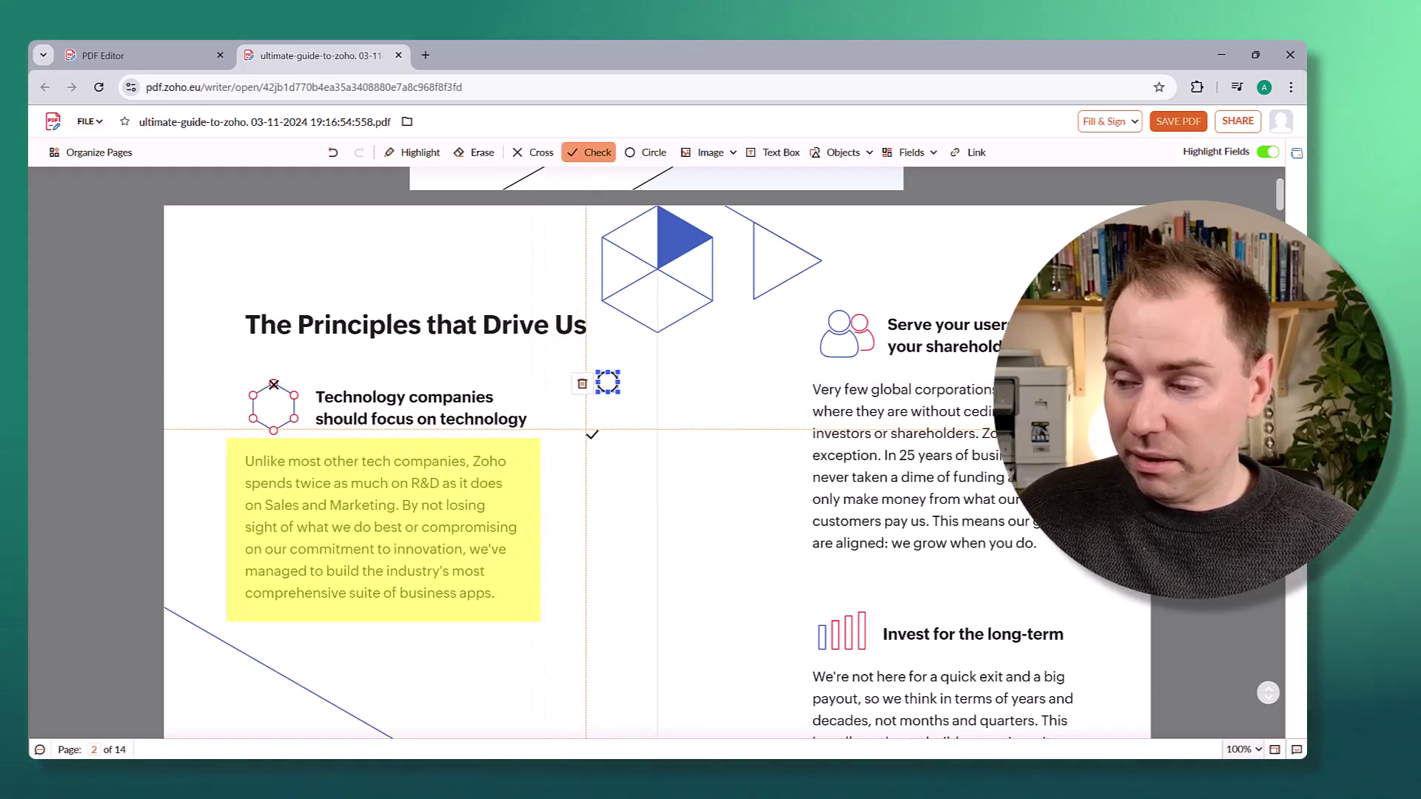
pyautogui.click(598, 428)
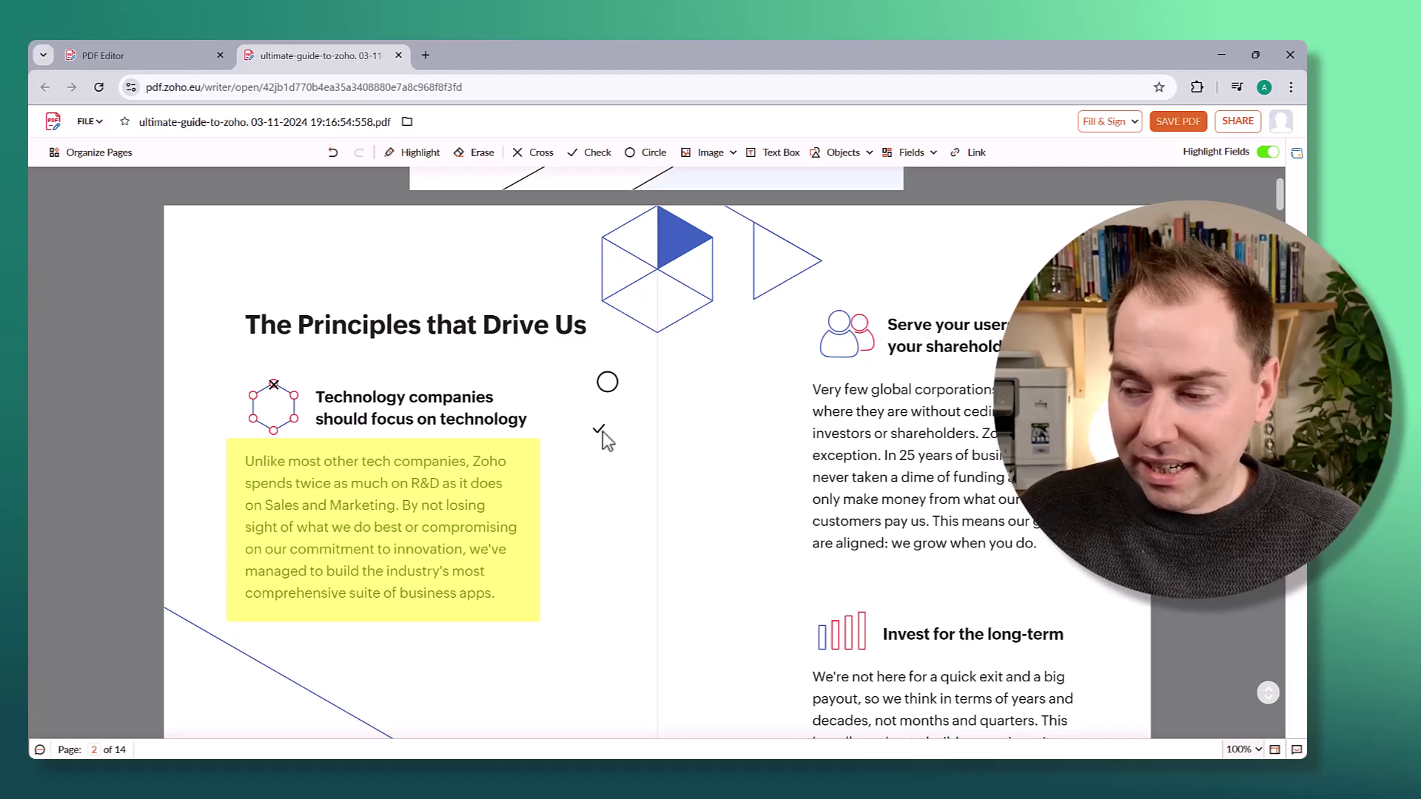
pyautogui.click(608, 155)
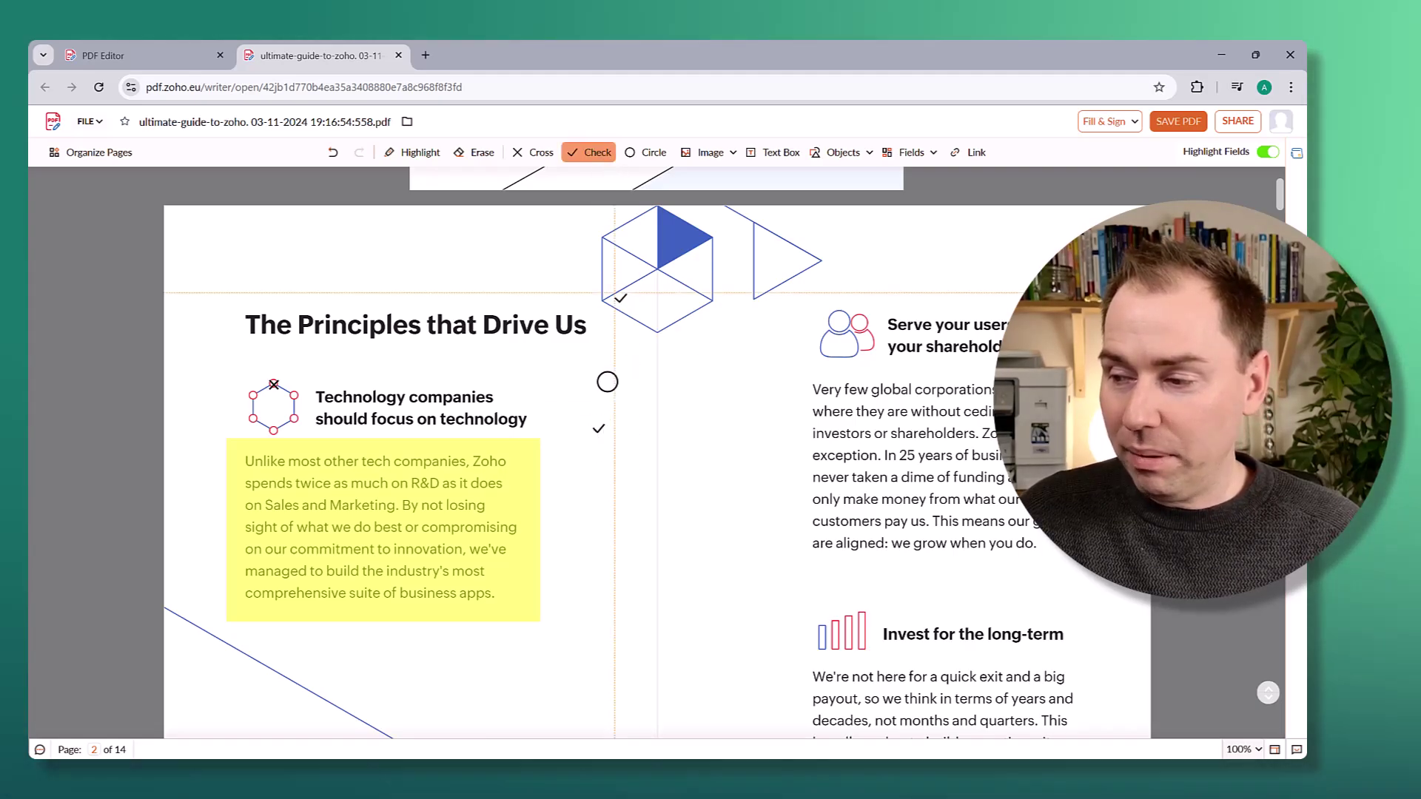
pyautogui.press('Escape')
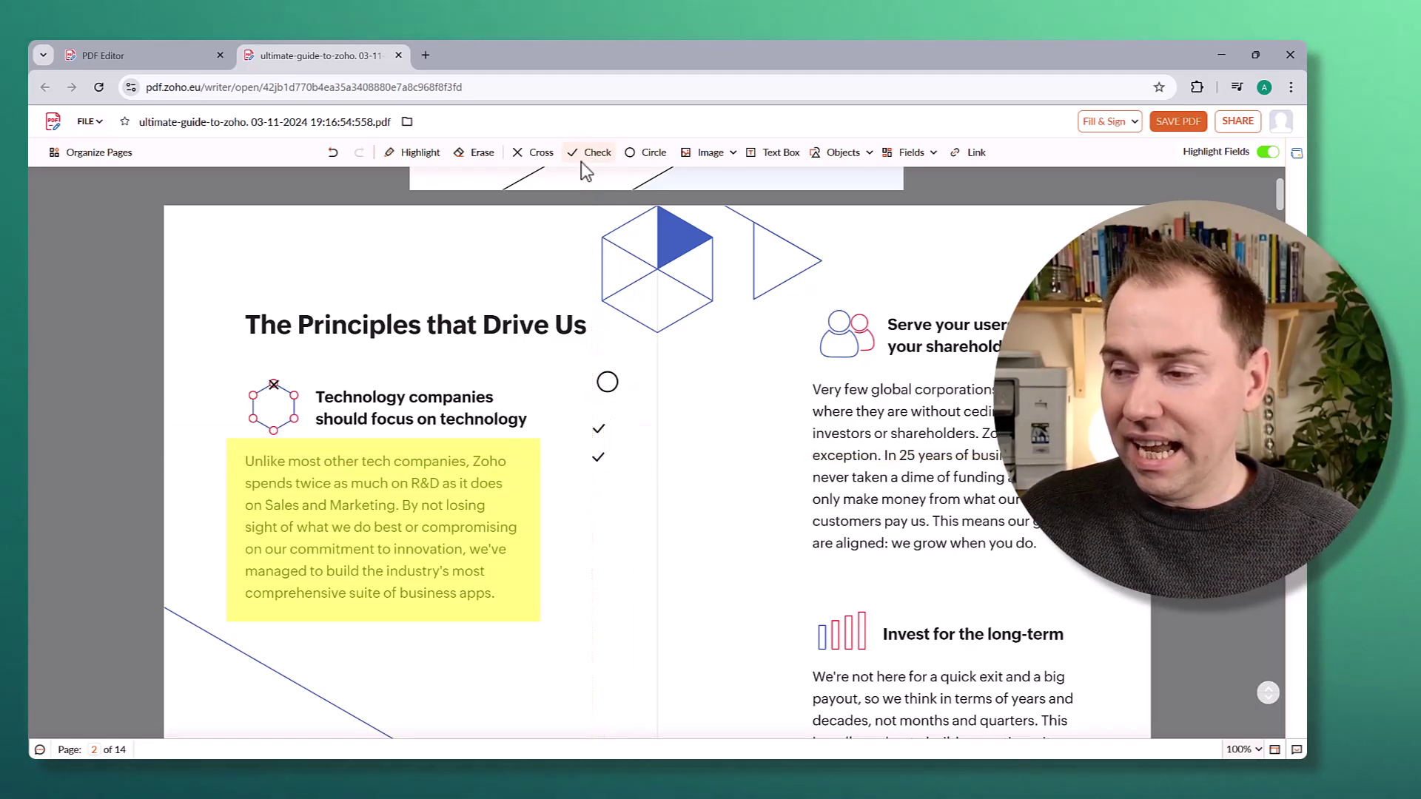
pyautogui.click(589, 152)
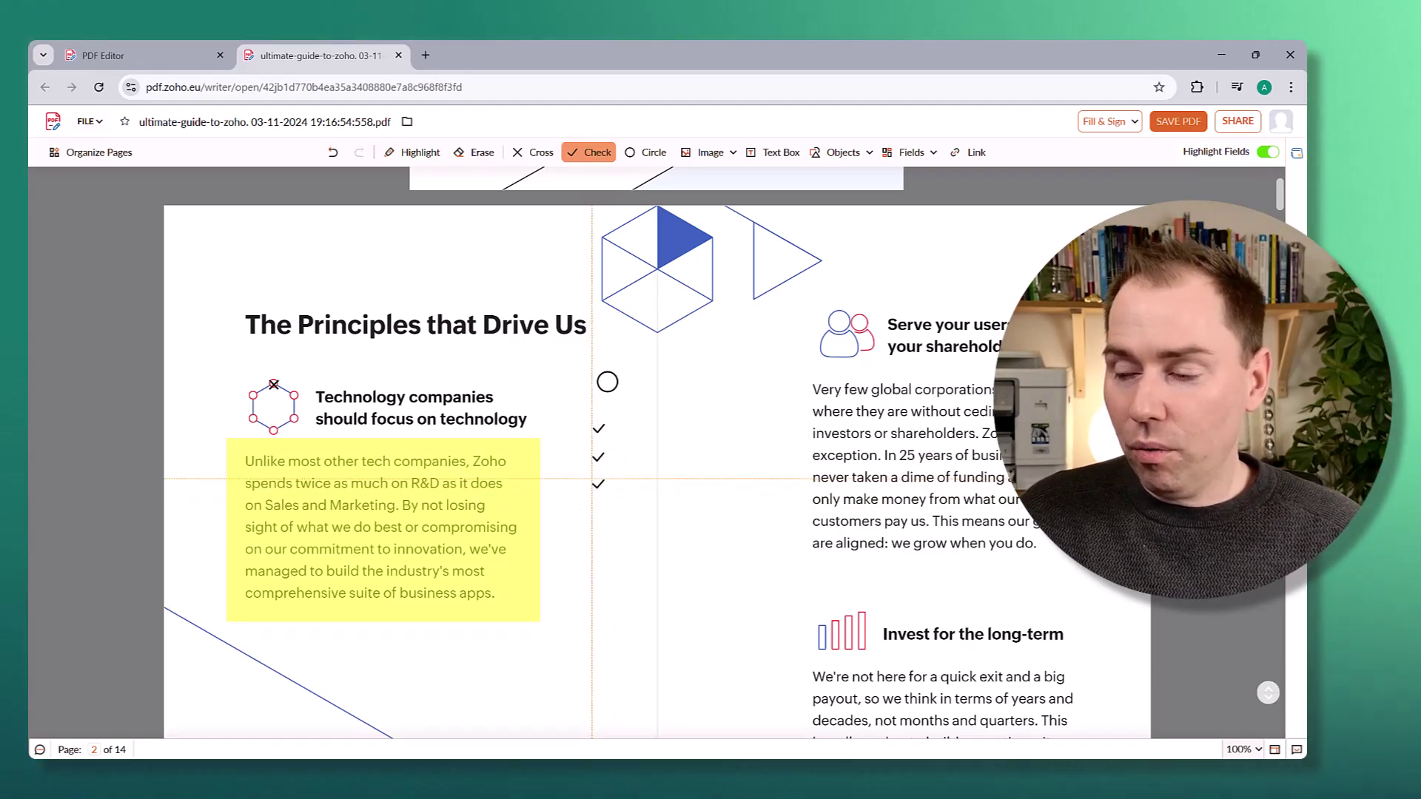
pyautogui.click(584, 161)
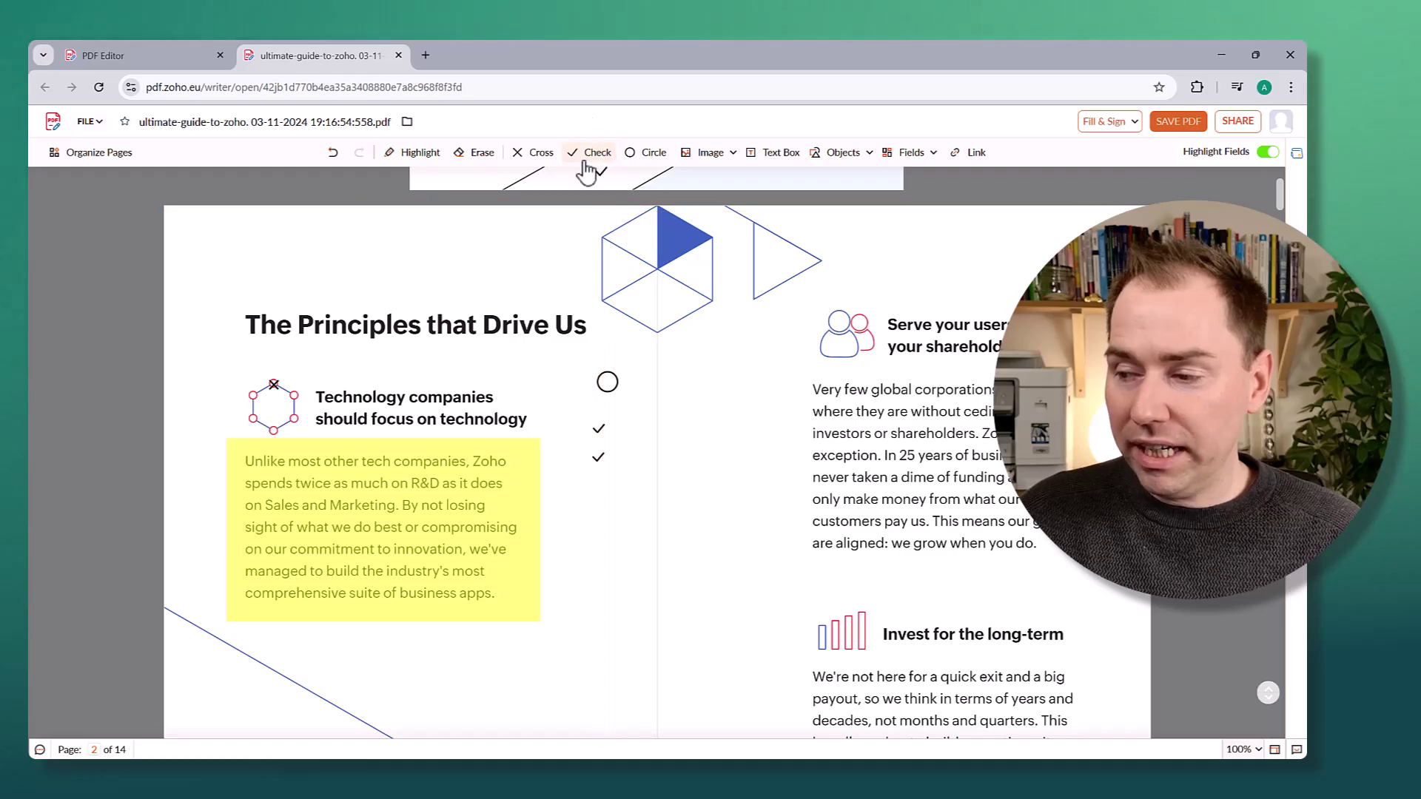
pyautogui.click(592, 161)
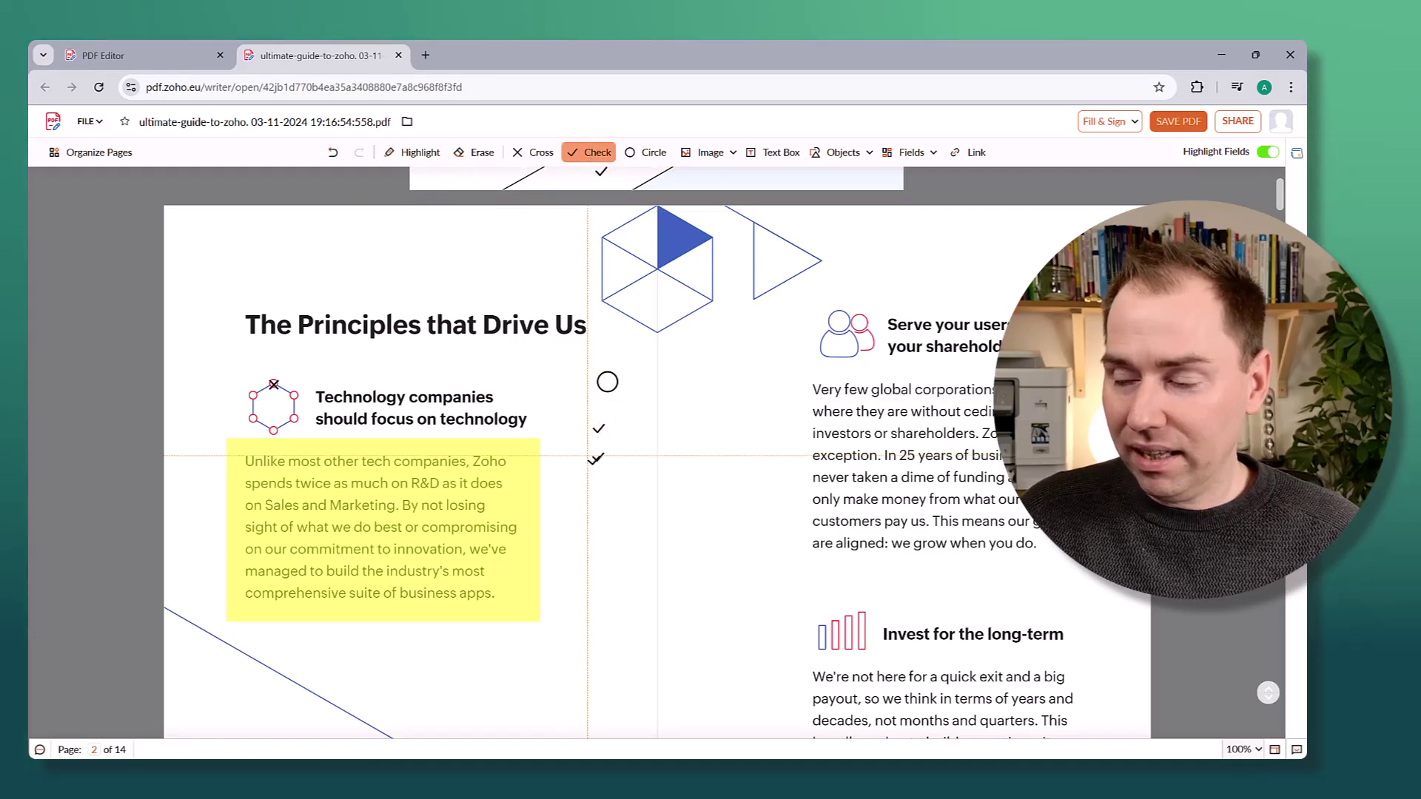
pyautogui.click(597, 457)
pyautogui.click(598, 481)
pyautogui.click(592, 152)
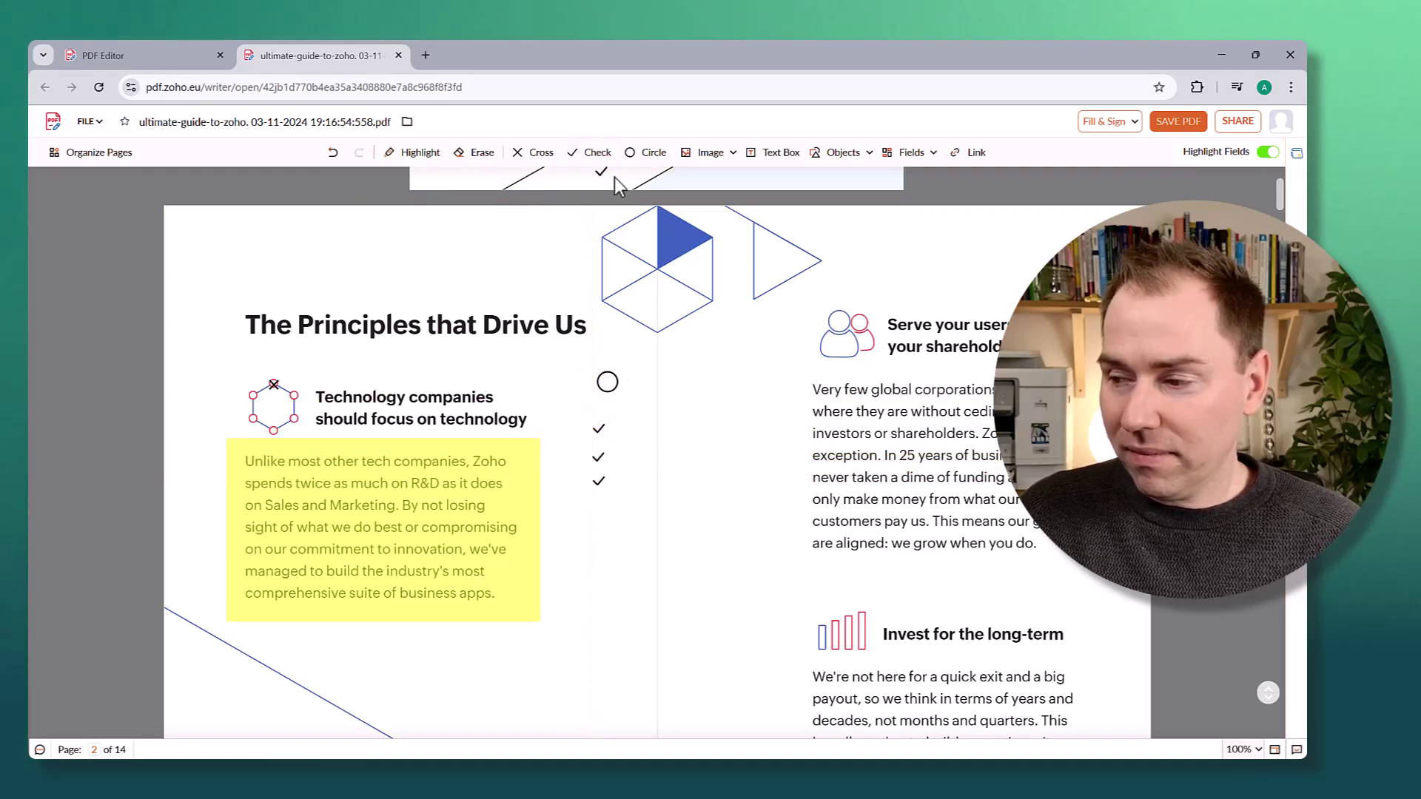
# Insert the web-search image of a flower bouquet in a yellow smiley mug on page 2.
pyautogui.click(707, 154)
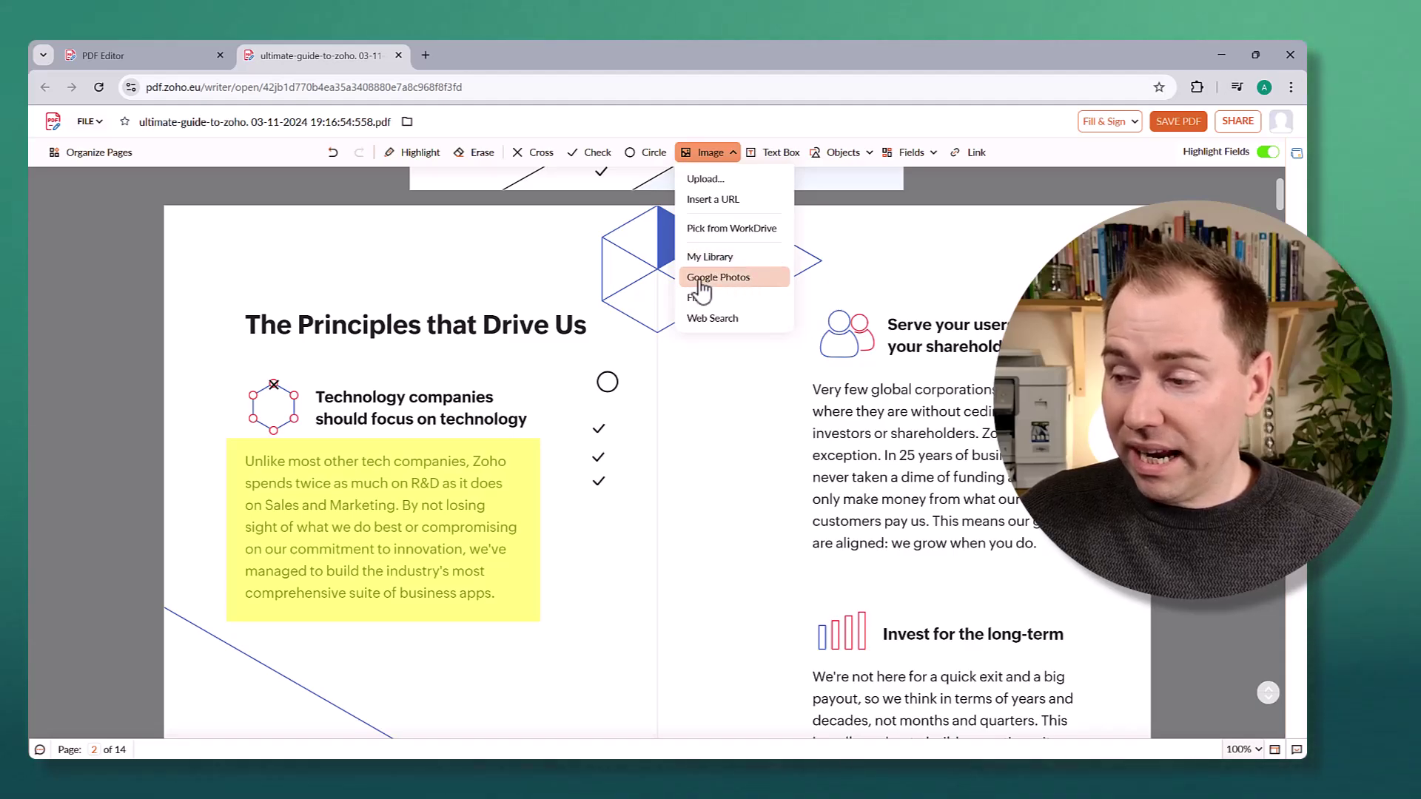
pyautogui.click(733, 328)
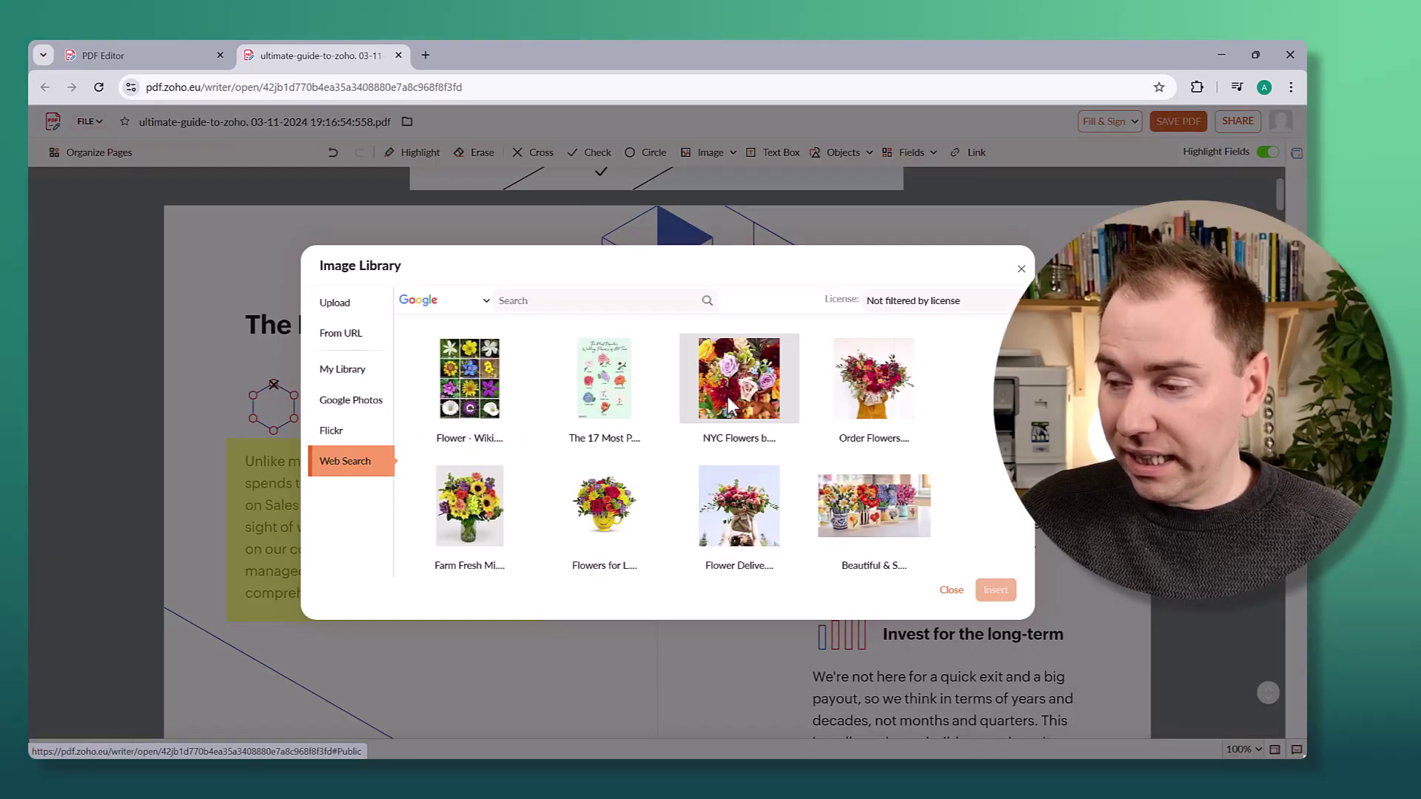
pyautogui.click(604, 507)
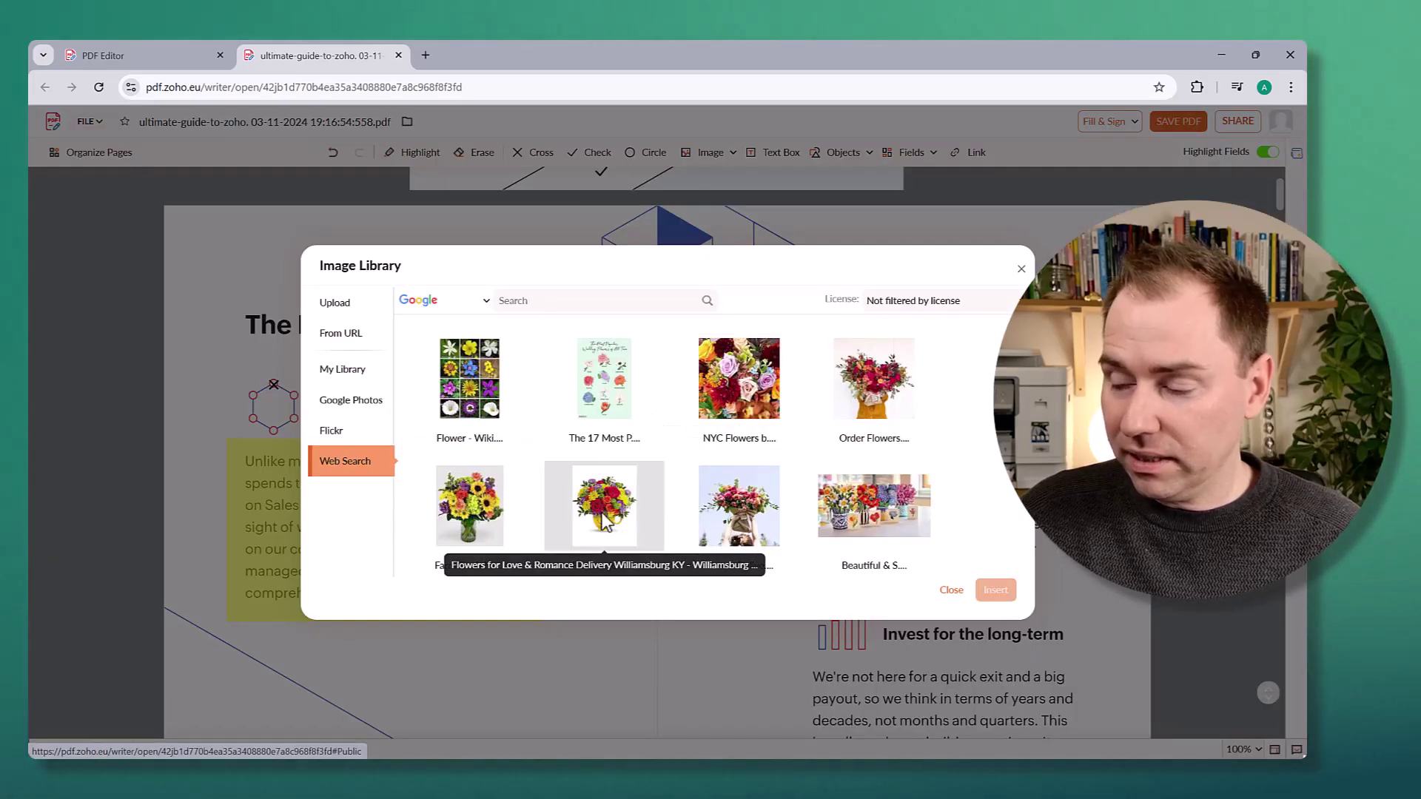
pyautogui.click(995, 590)
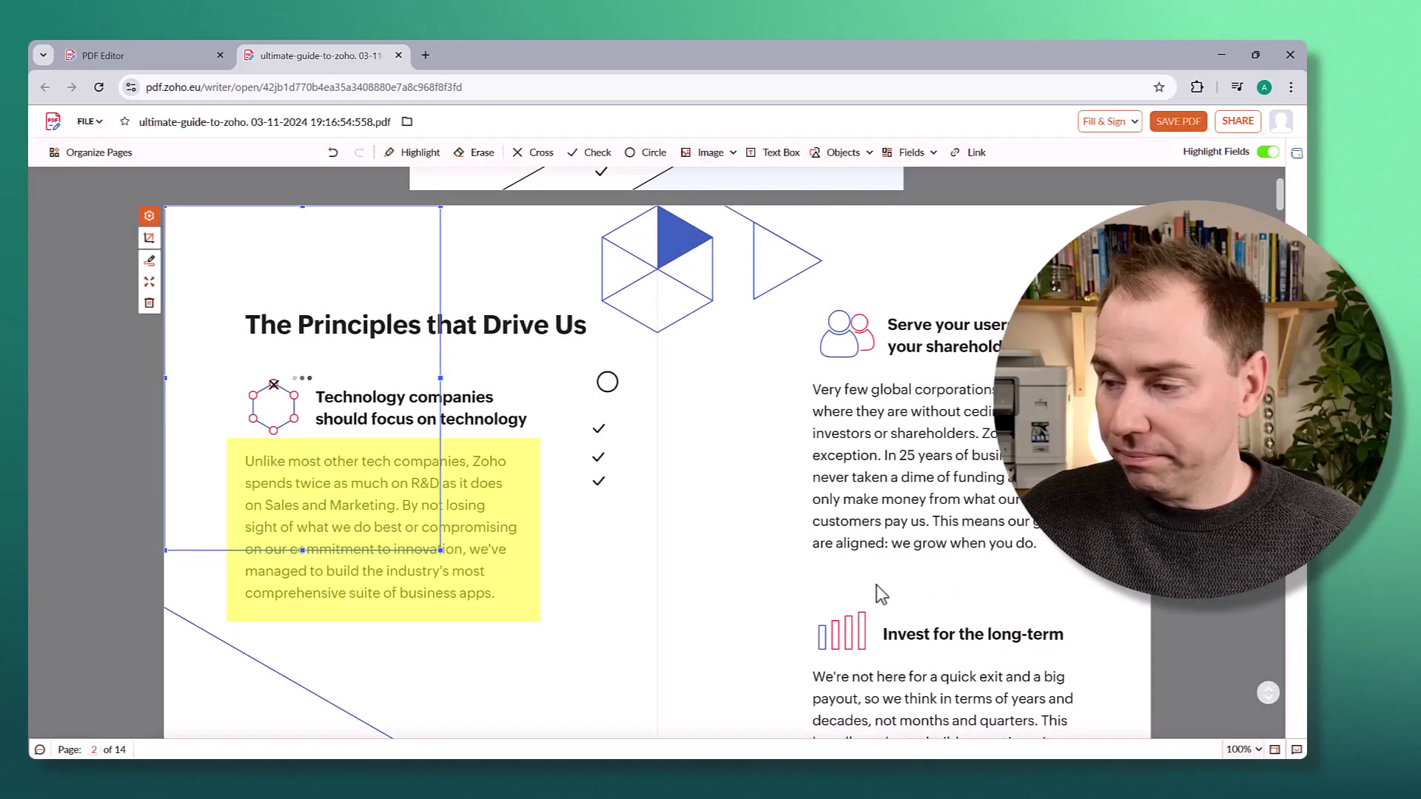
# Move the flower image between the two text columns, shrink it, and position it below the circle with the check marks uncovered.
pyautogui.moveTo(322, 342); pyautogui.dragTo(628, 509)
pyautogui.moveTo(582, 476); pyautogui.dragTo(662, 529)
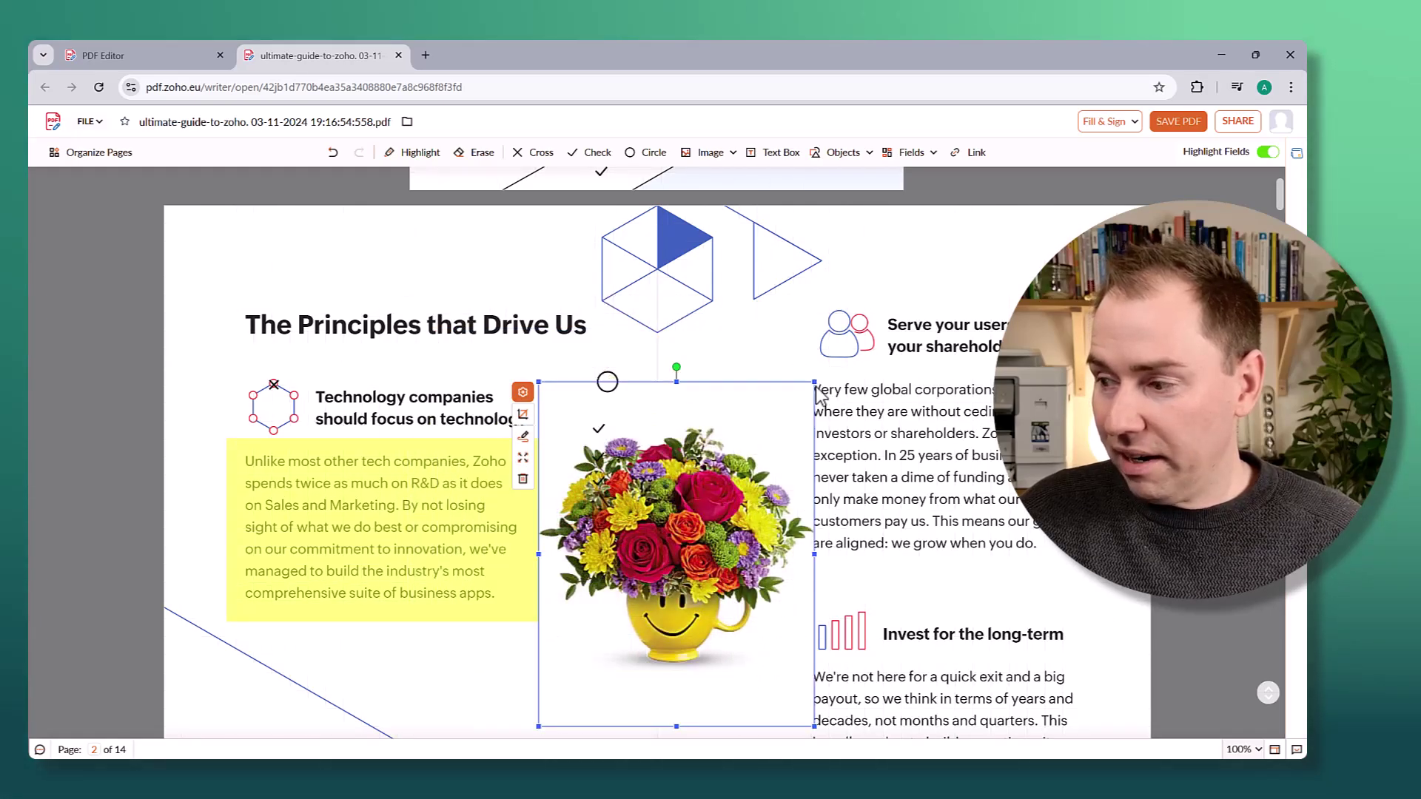
pyautogui.click(817, 390)
pyautogui.click(745, 444)
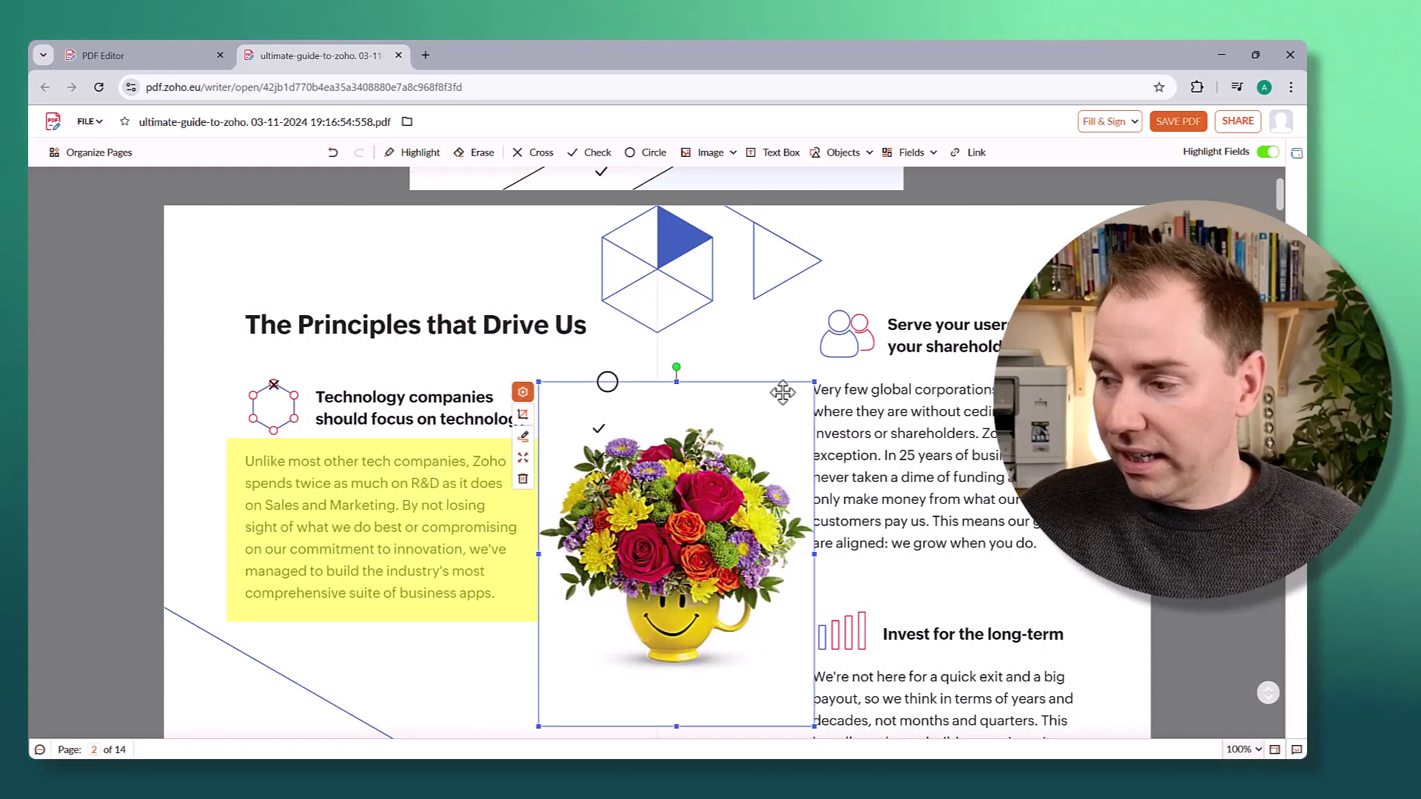
pyautogui.moveTo(813, 383); pyautogui.dragTo(772, 435)
pyautogui.moveTo(648, 547); pyautogui.dragTo(689, 570)
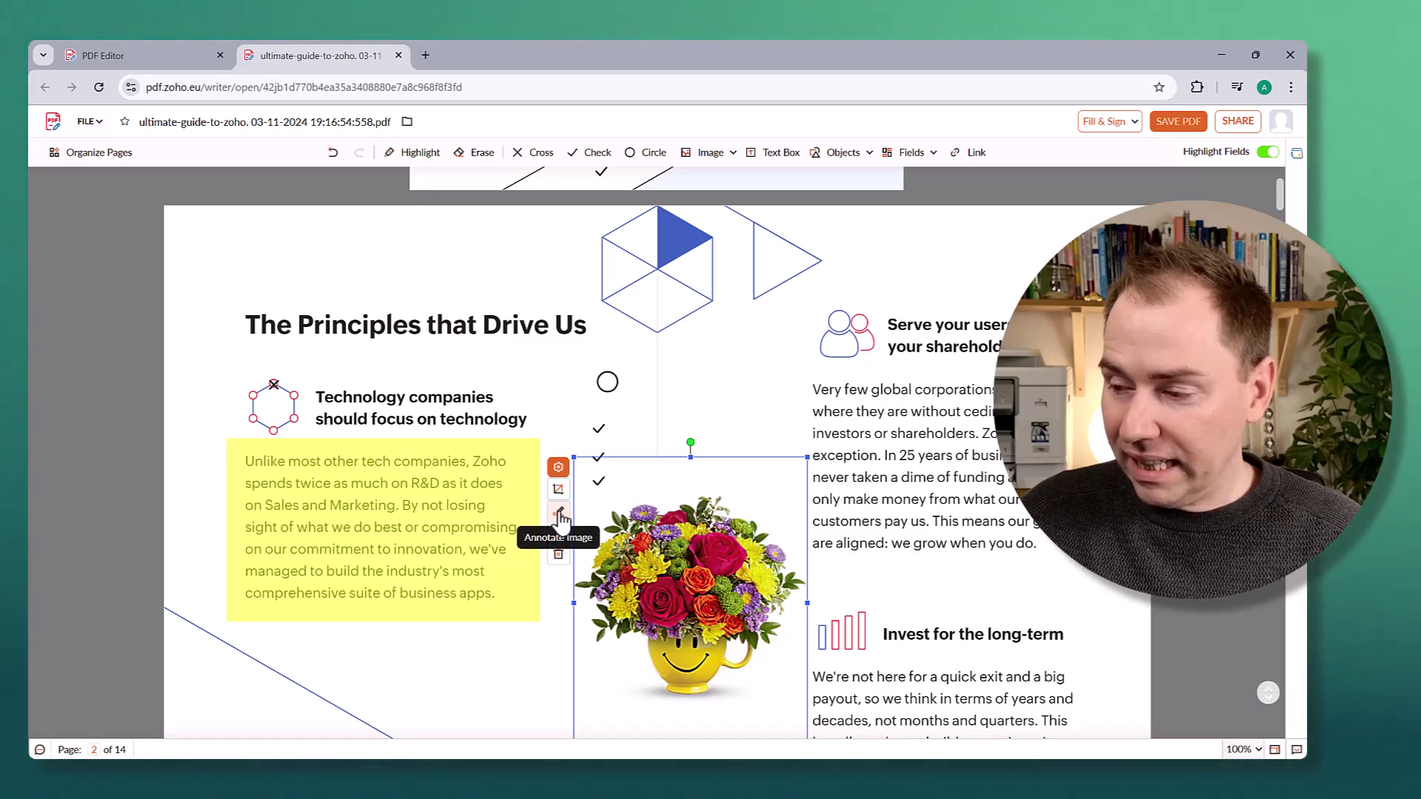
# Annotate the flower image with the pink highlighter, drawing a loop around the mug and a diagonal stroke from its lower left onto it.
pyautogui.click(559, 516)
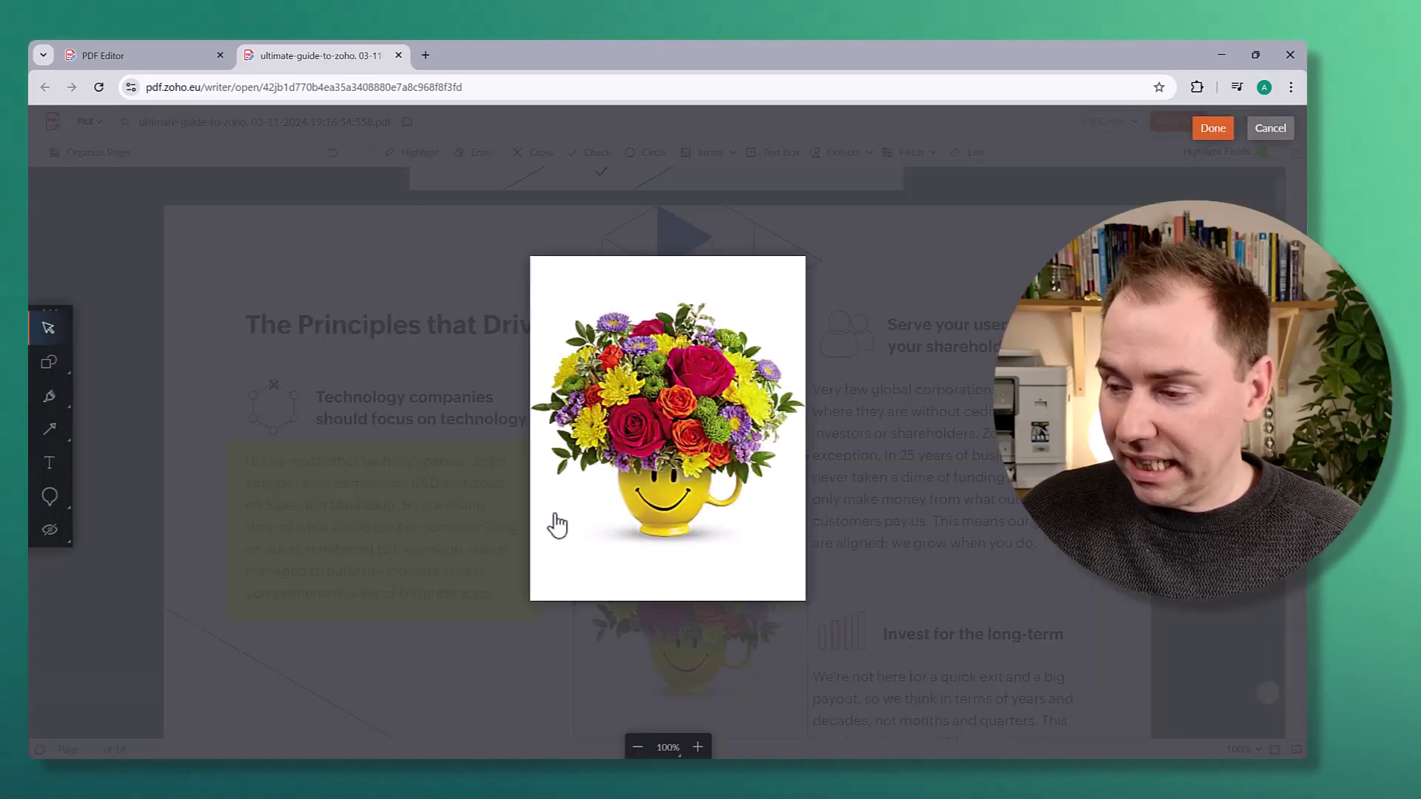
pyautogui.click(51, 400)
pyautogui.click(127, 398)
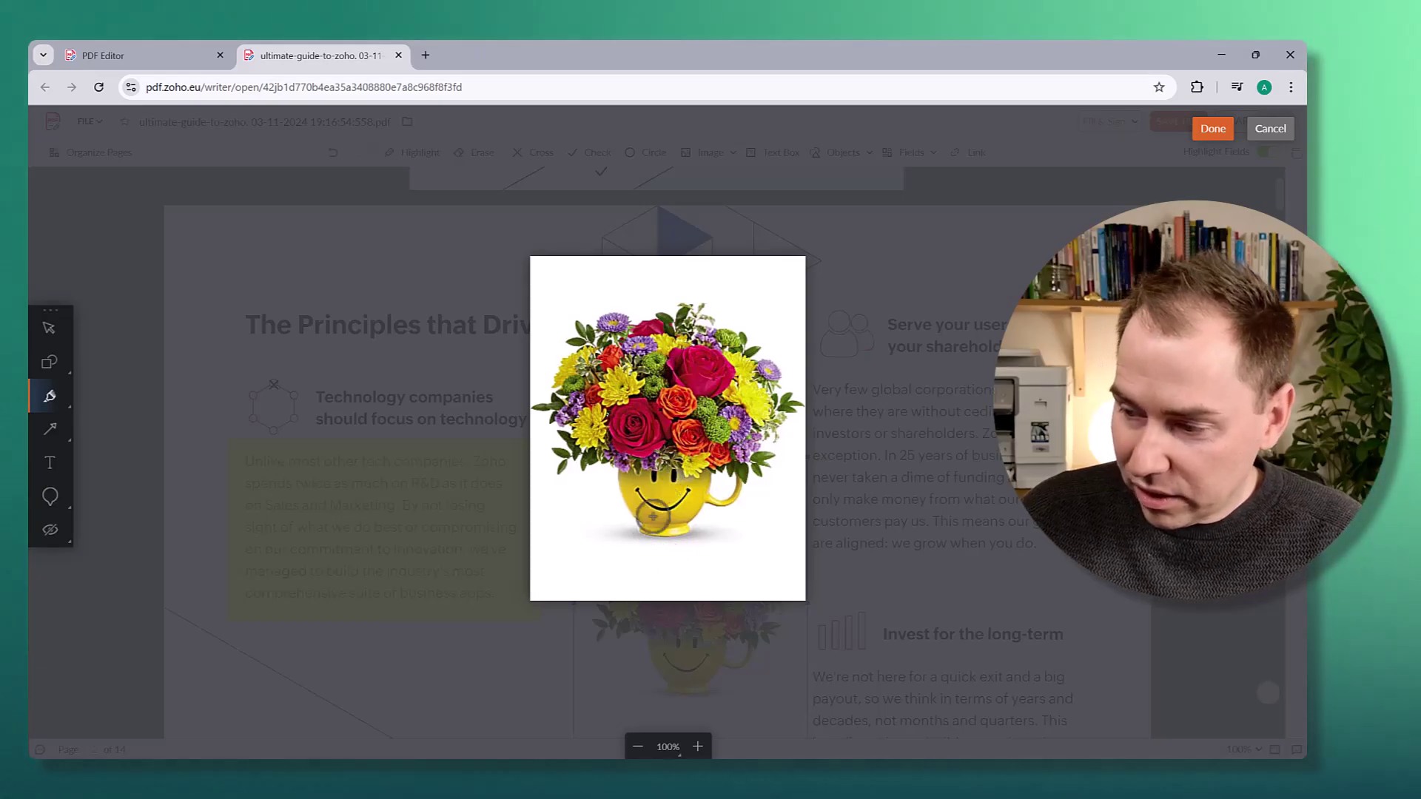
pyautogui.moveTo(589, 486)
pyautogui.mouseDown()
pyautogui.moveTo(667, 548)
pyautogui.moveTo(712, 470)
pyautogui.mouseUp()
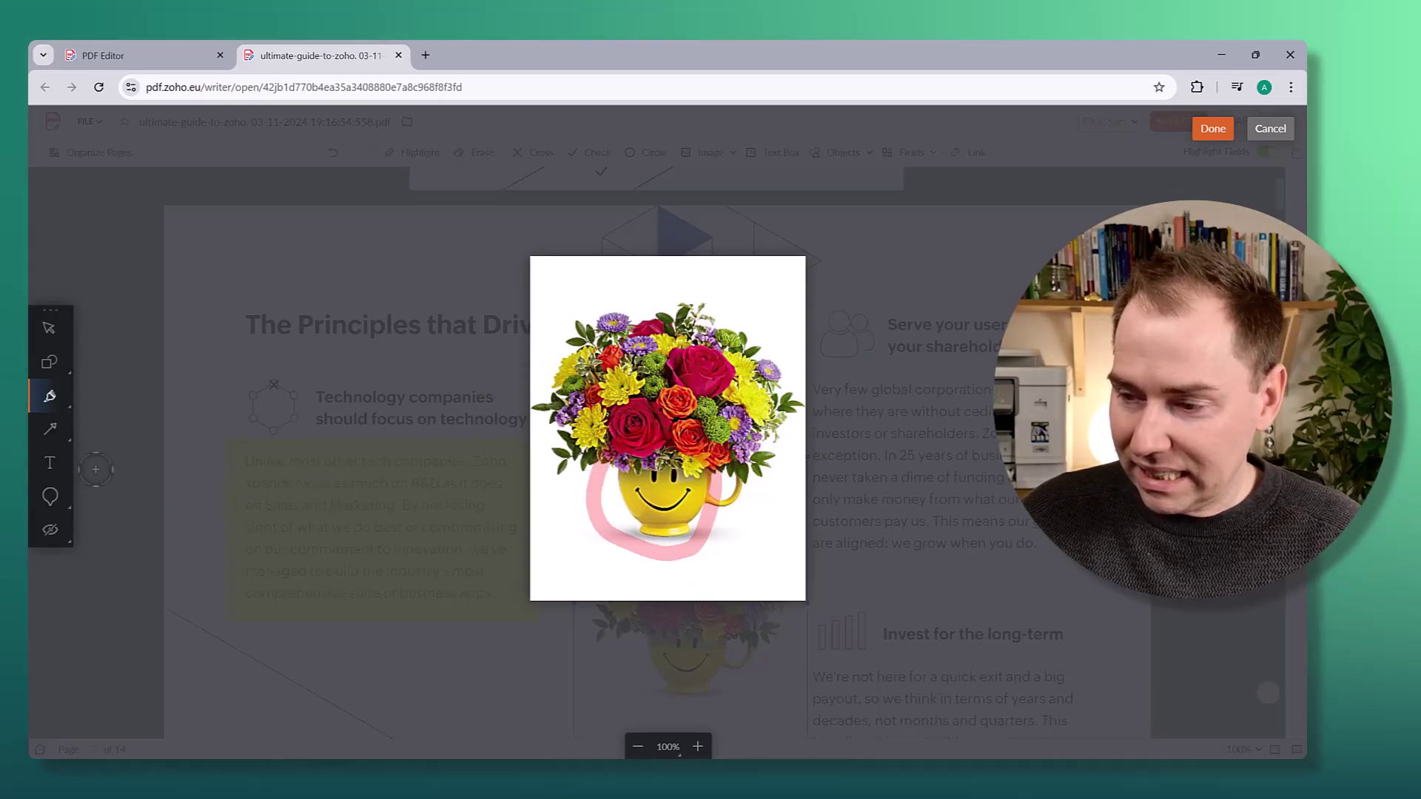
pyautogui.moveTo(54, 442)
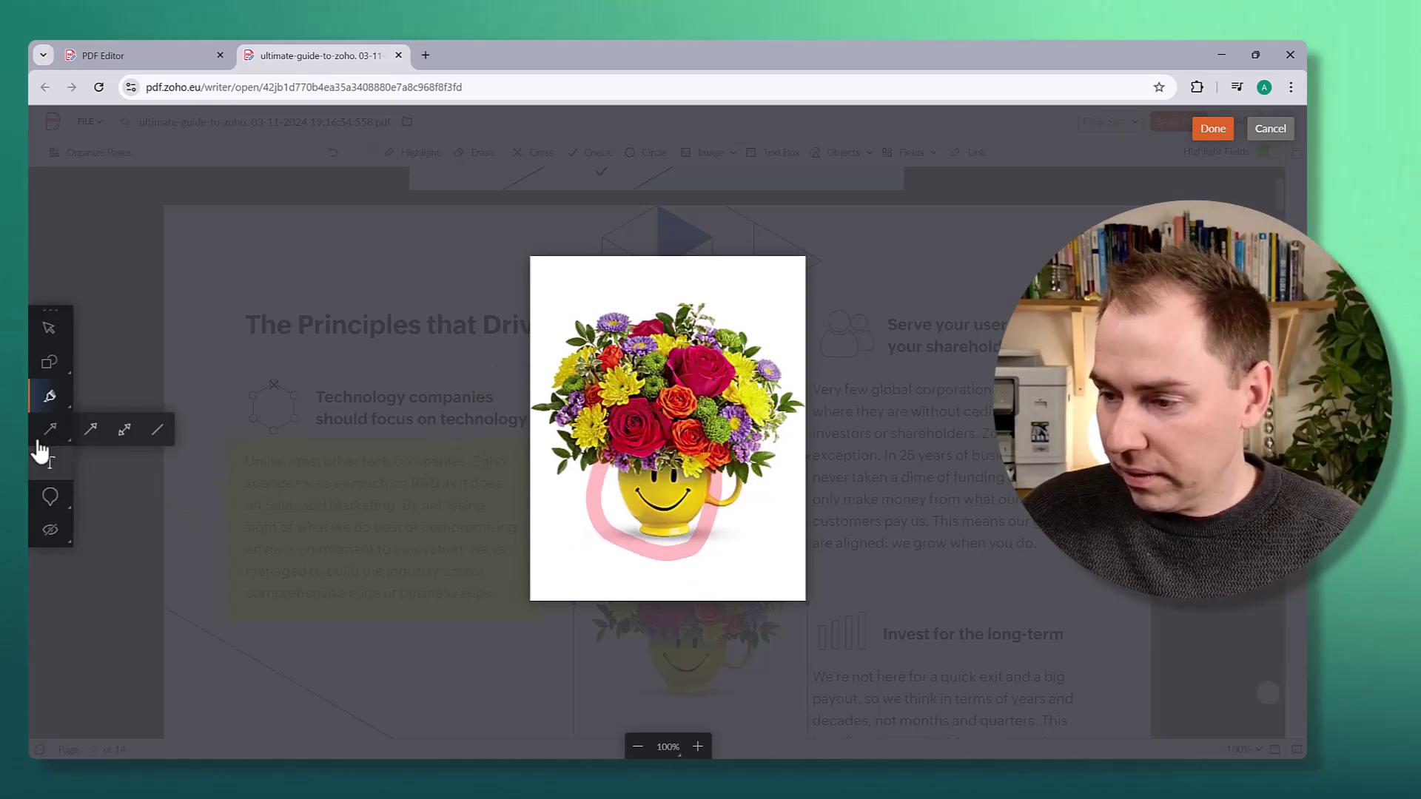
pyautogui.moveTo(556, 554); pyautogui.dragTo(641, 502)
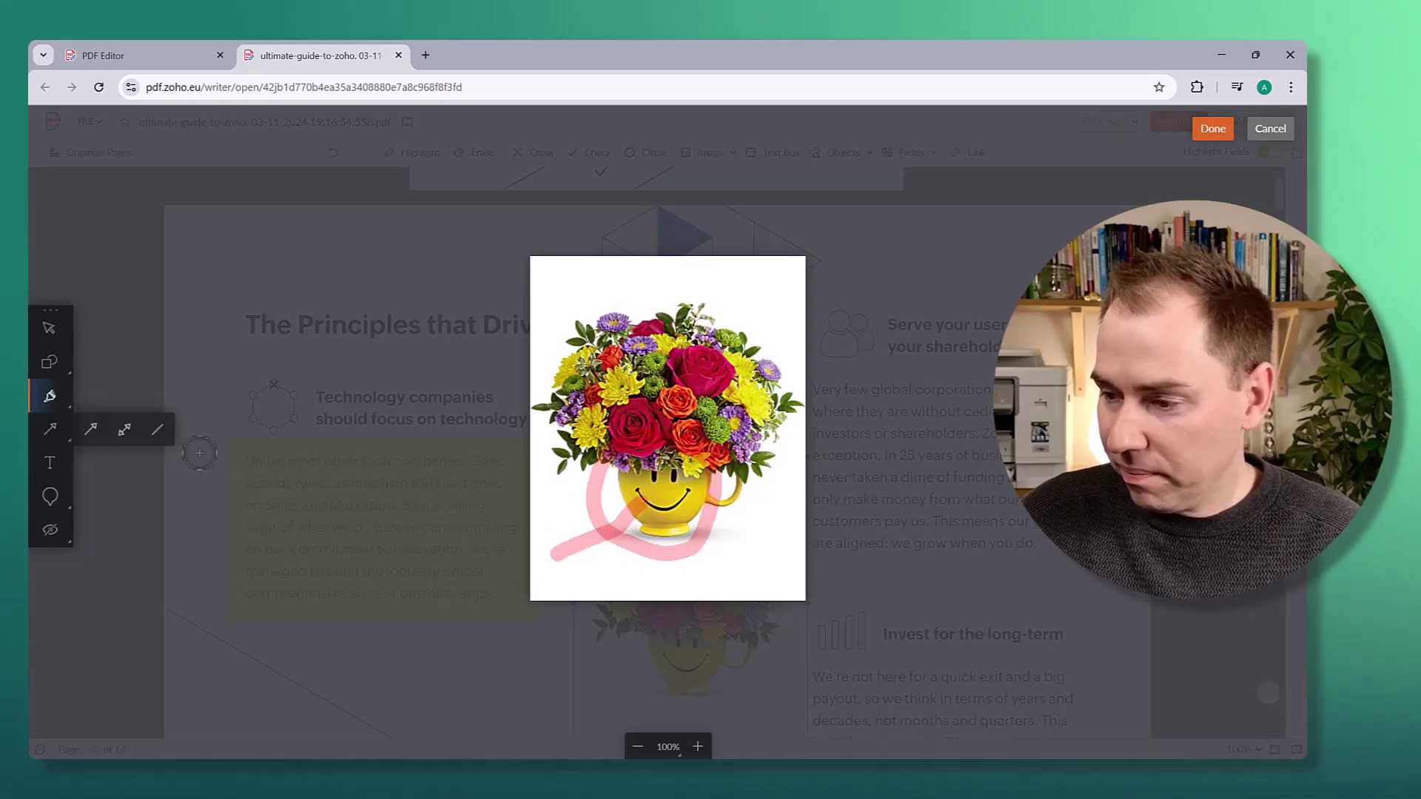
# Add a red arrow from the image's lower right pointing at the mug's smiley face, and apply the annotations.
pyautogui.click(90, 429)
pyautogui.moveTo(648, 491)
pyautogui.mouseDown()
pyautogui.moveTo(758, 491)
pyautogui.moveTo(659, 495)
pyautogui.moveTo(675, 491)
pyautogui.moveTo(757, 571)
pyautogui.moveTo(736, 559)
pyautogui.mouseUp()
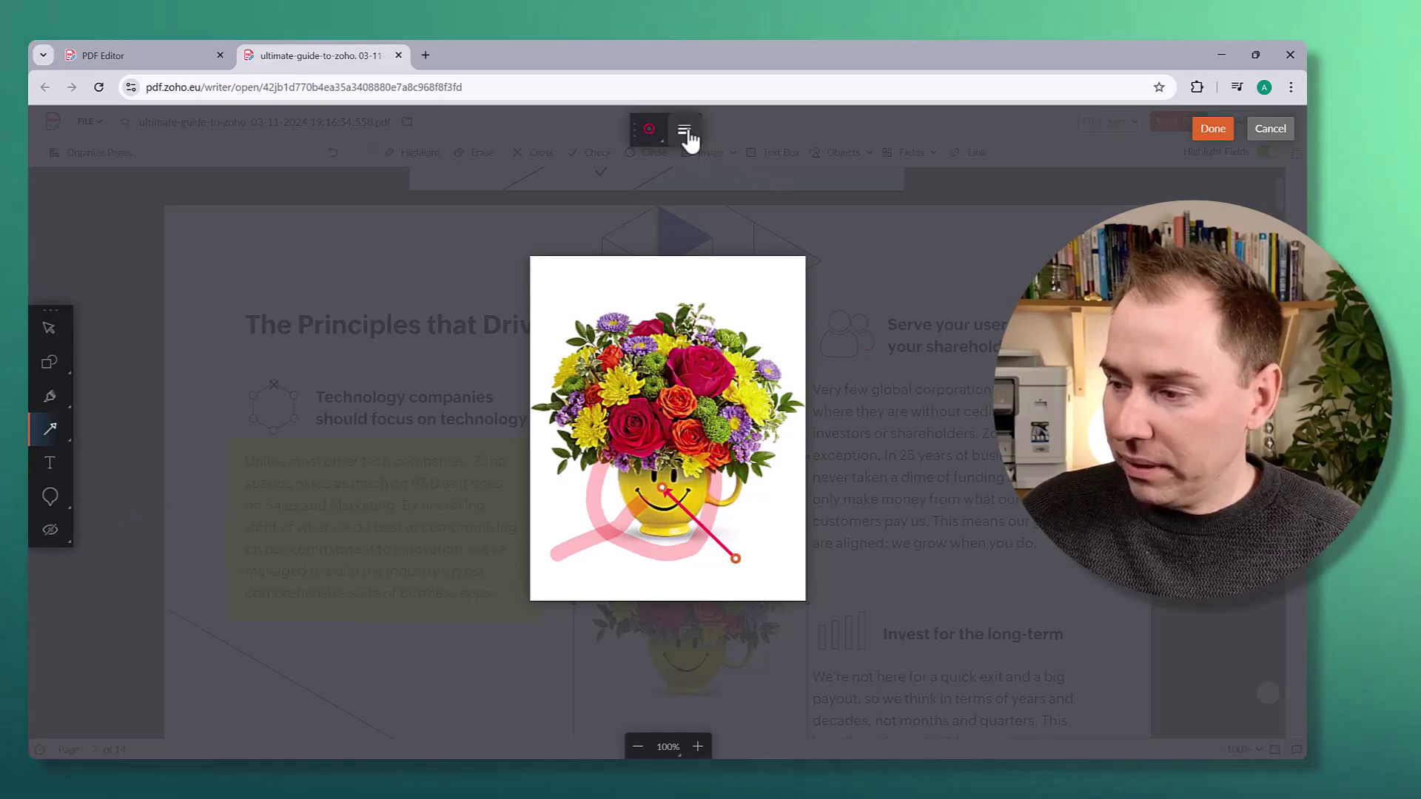
pyautogui.click(50, 400)
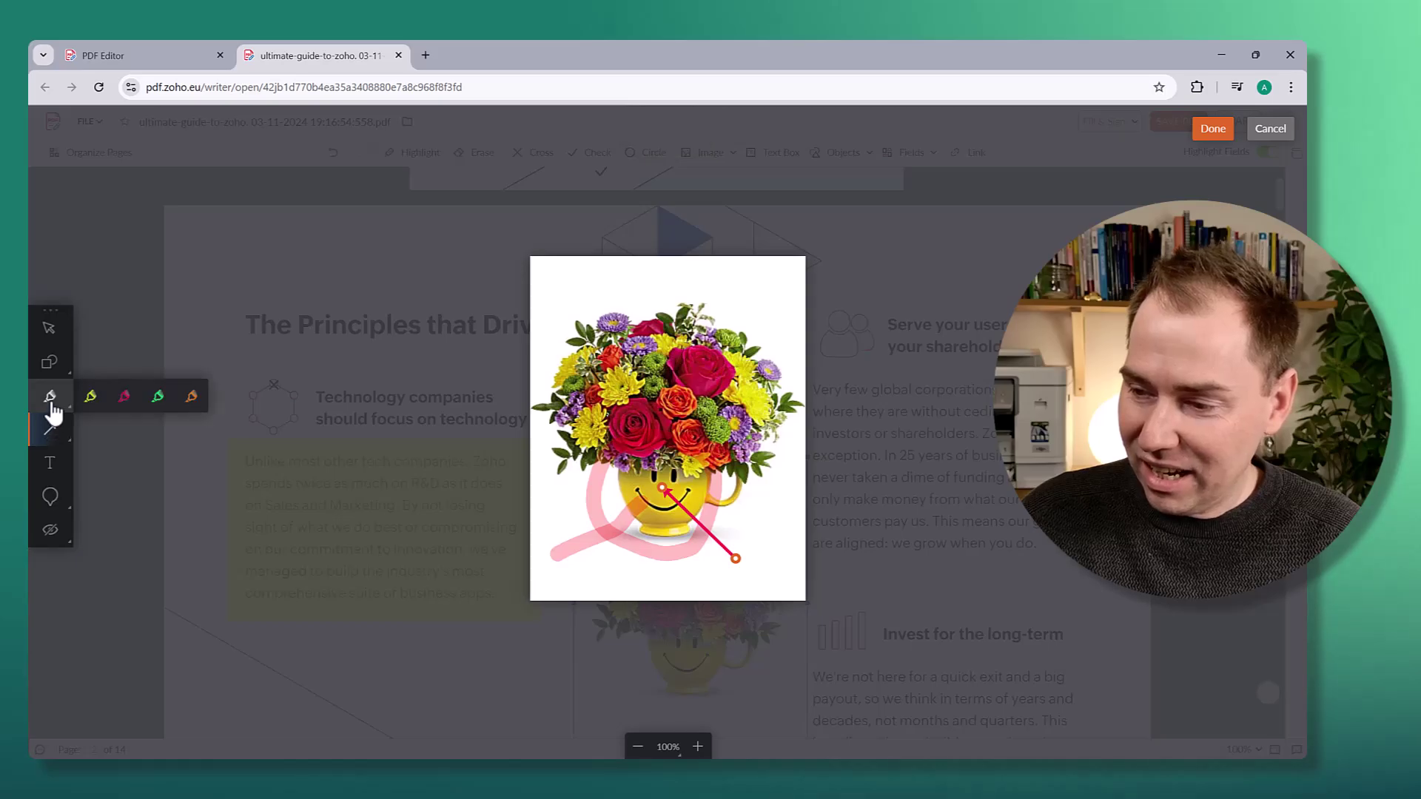
pyautogui.click(126, 400)
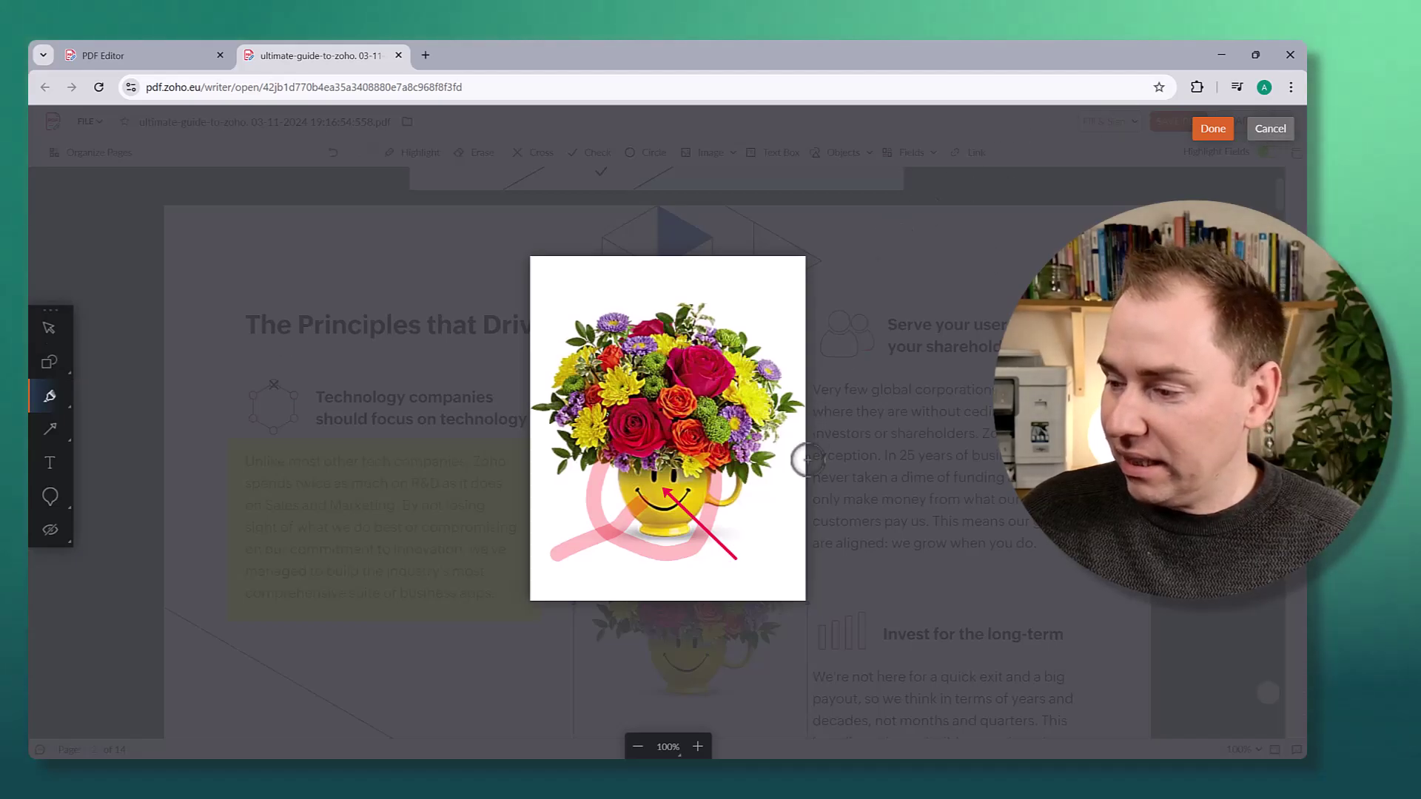
pyautogui.click(1211, 138)
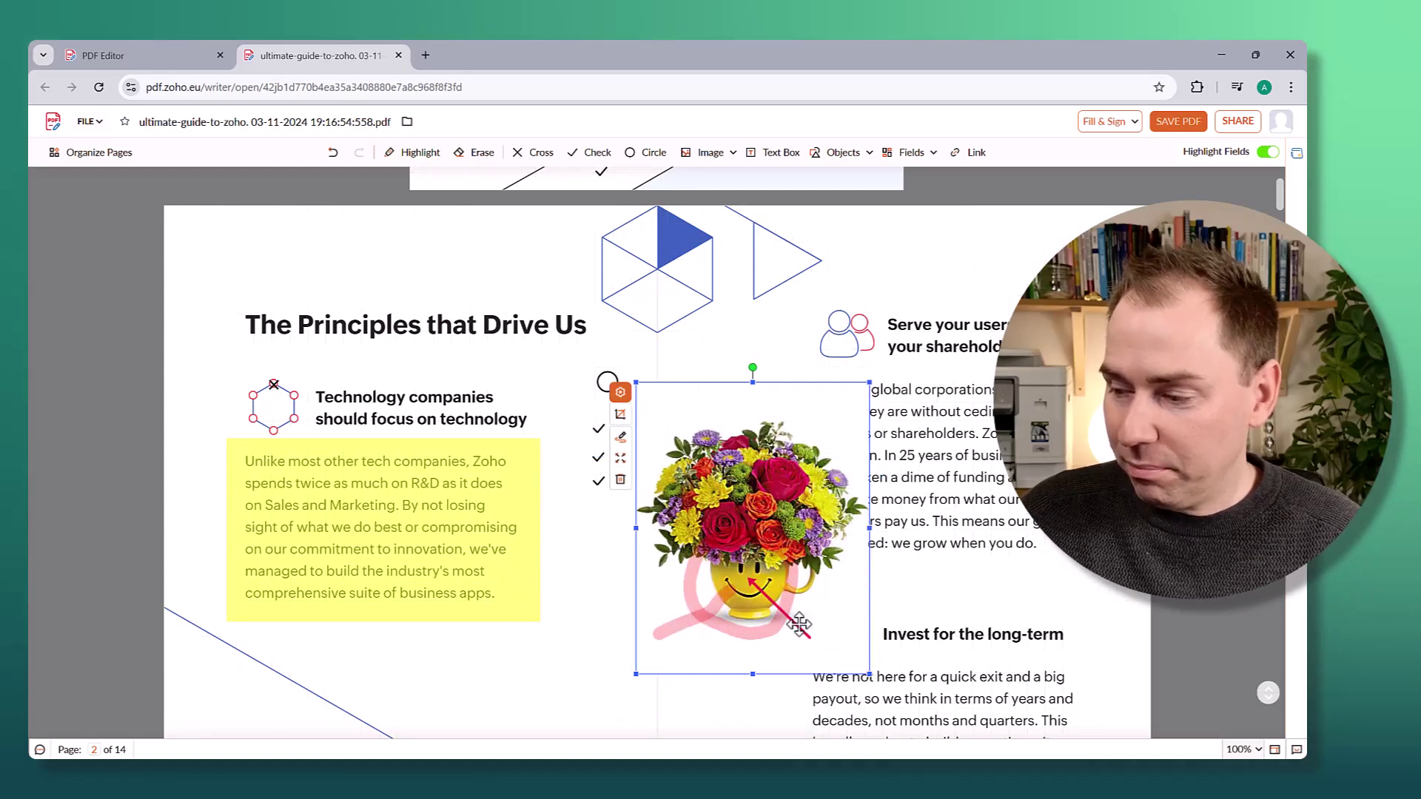
# Shrink the annotated flower image to about 230 × 288 px and position it between the text columns, just below the three check marks.
pyautogui.moveTo(769, 503); pyautogui.dragTo(696, 621)
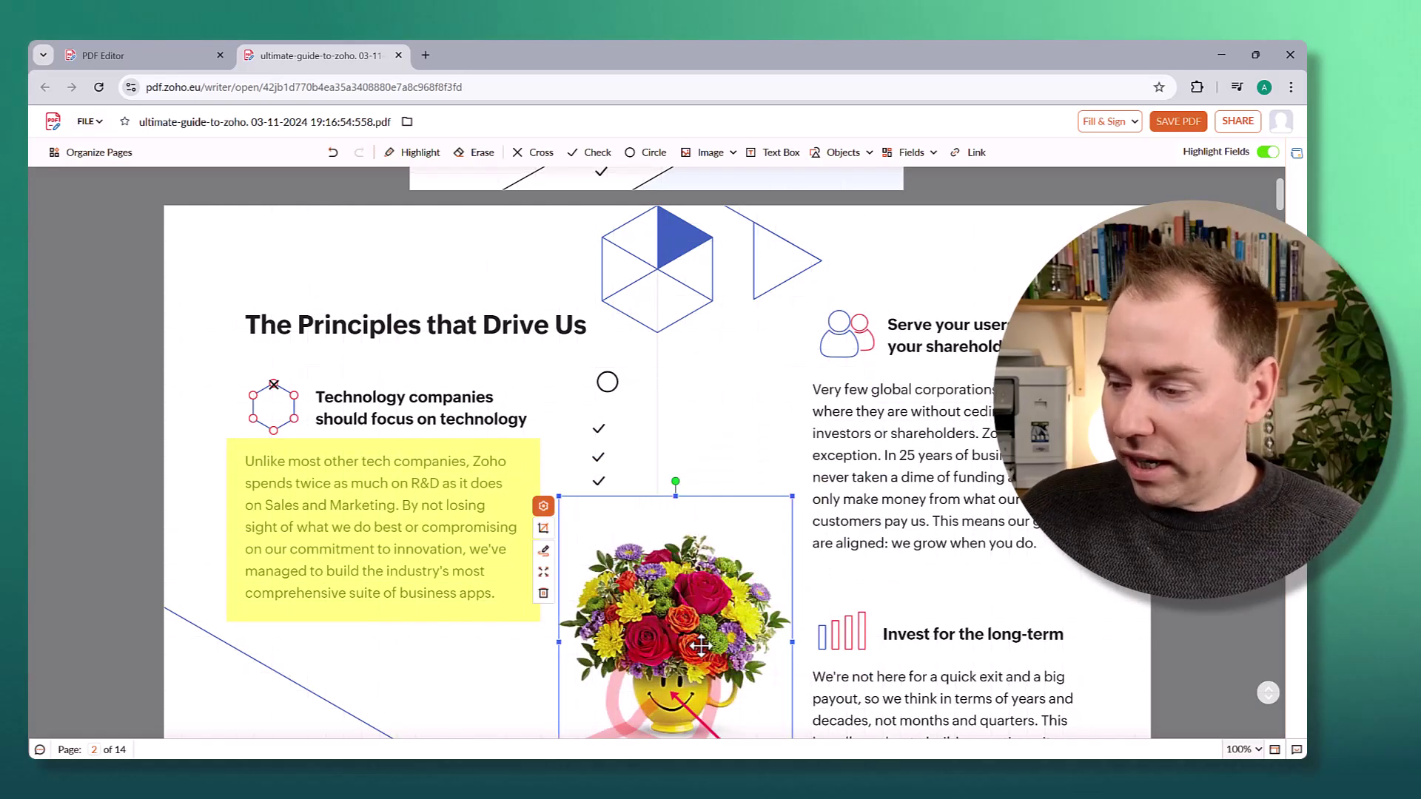
pyautogui.moveTo(794, 497); pyautogui.dragTo(731, 572)
pyautogui.moveTo(643, 615); pyautogui.dragTo(644, 584)
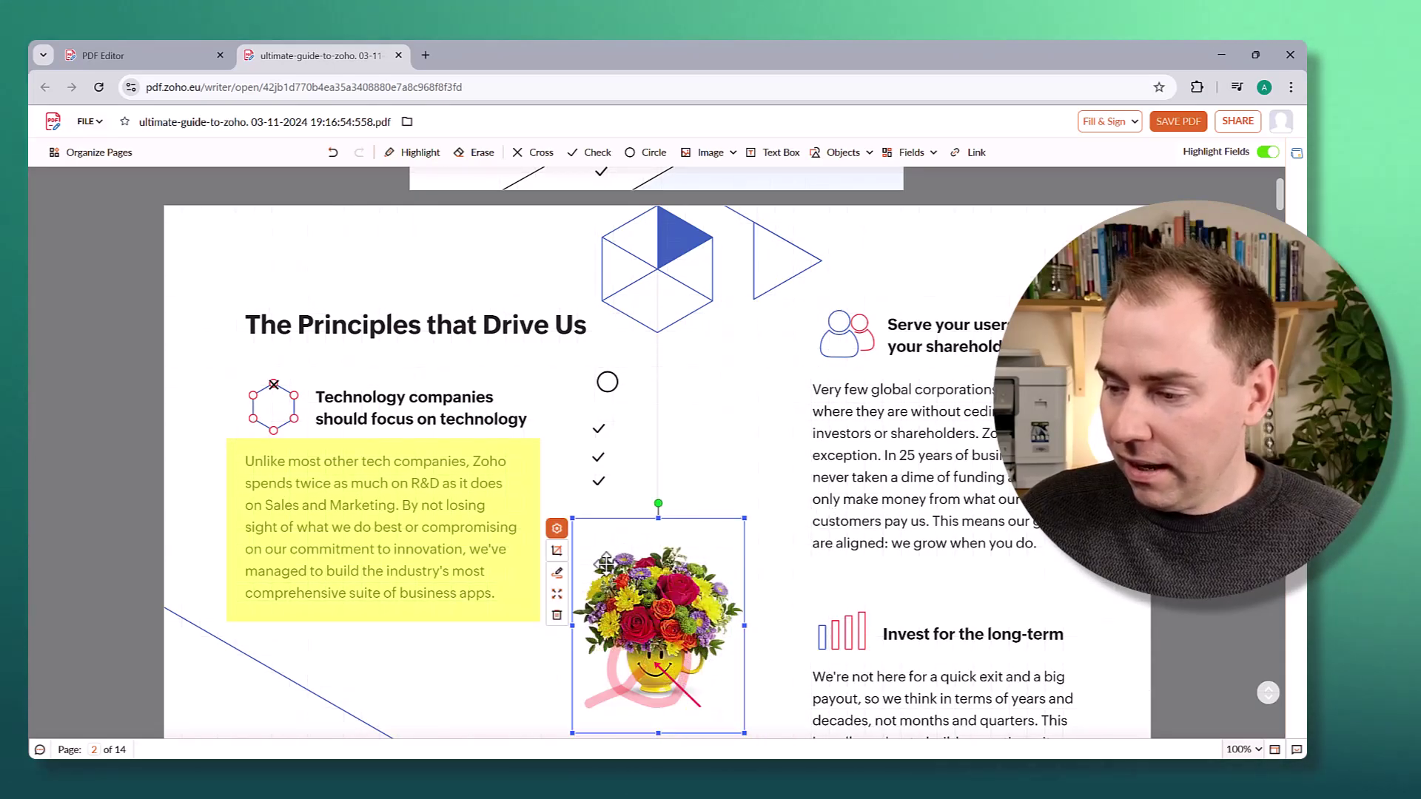
pyautogui.click(556, 530)
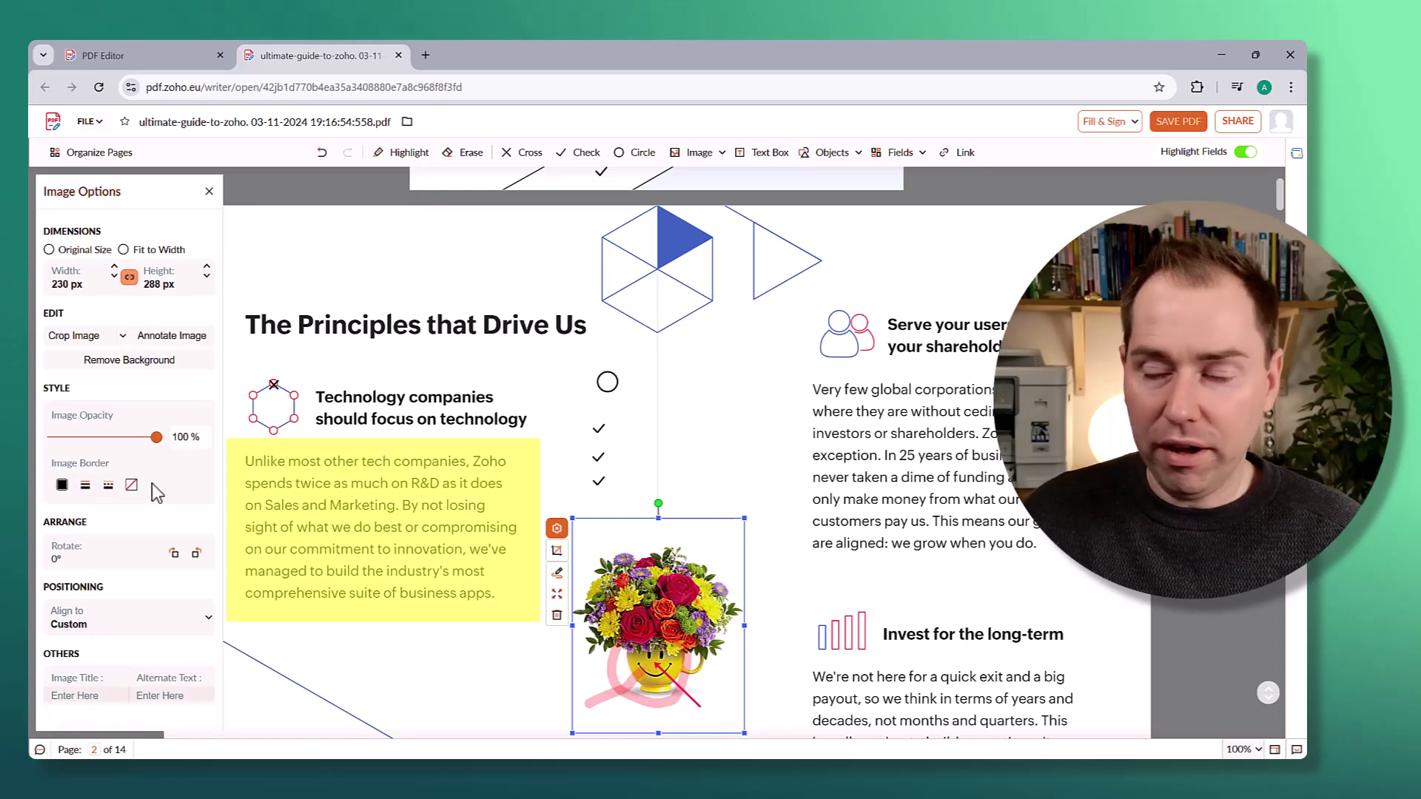
pyautogui.click(609, 383)
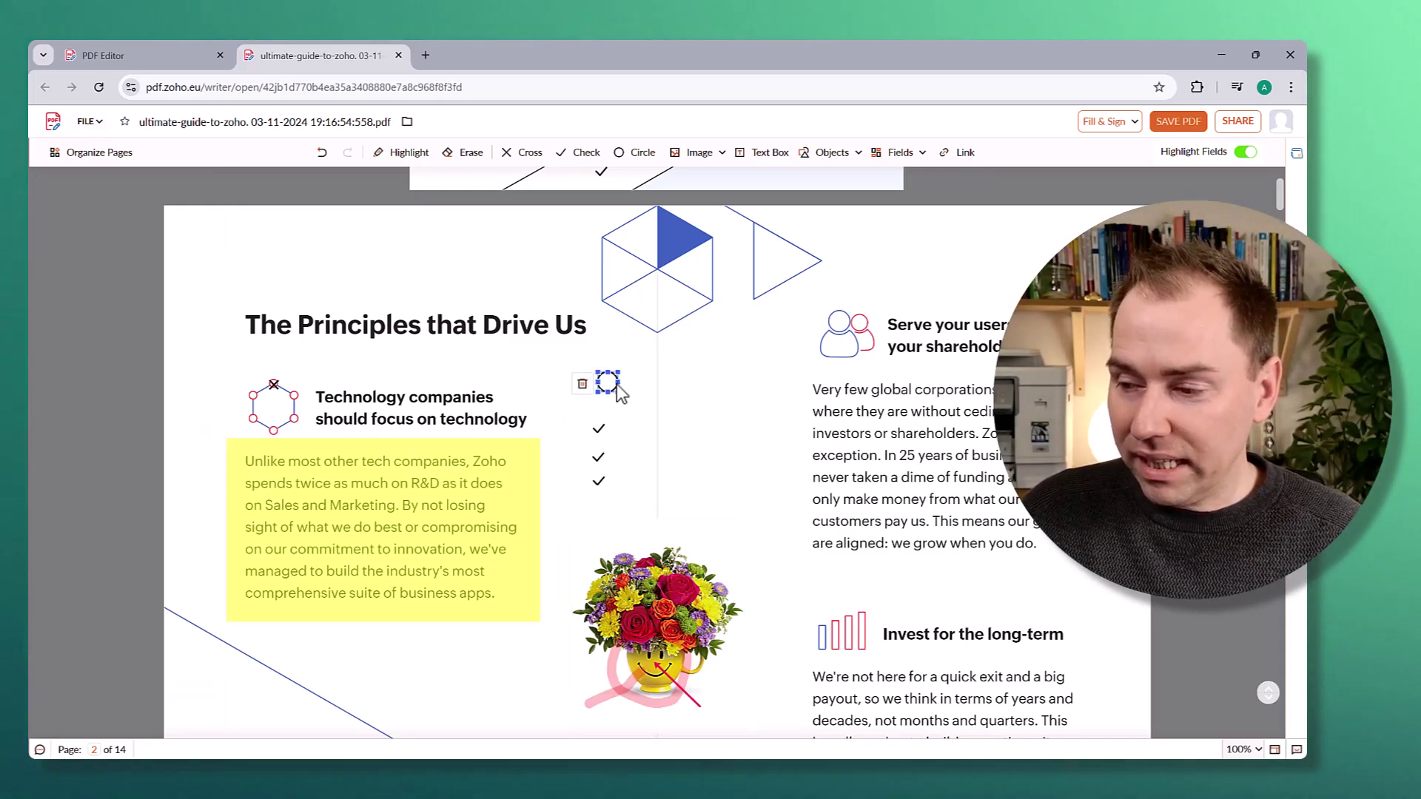
# Add a text box above the heading "The Principles that Drive Us" reading "This is a text box.".
pyautogui.click(762, 155)
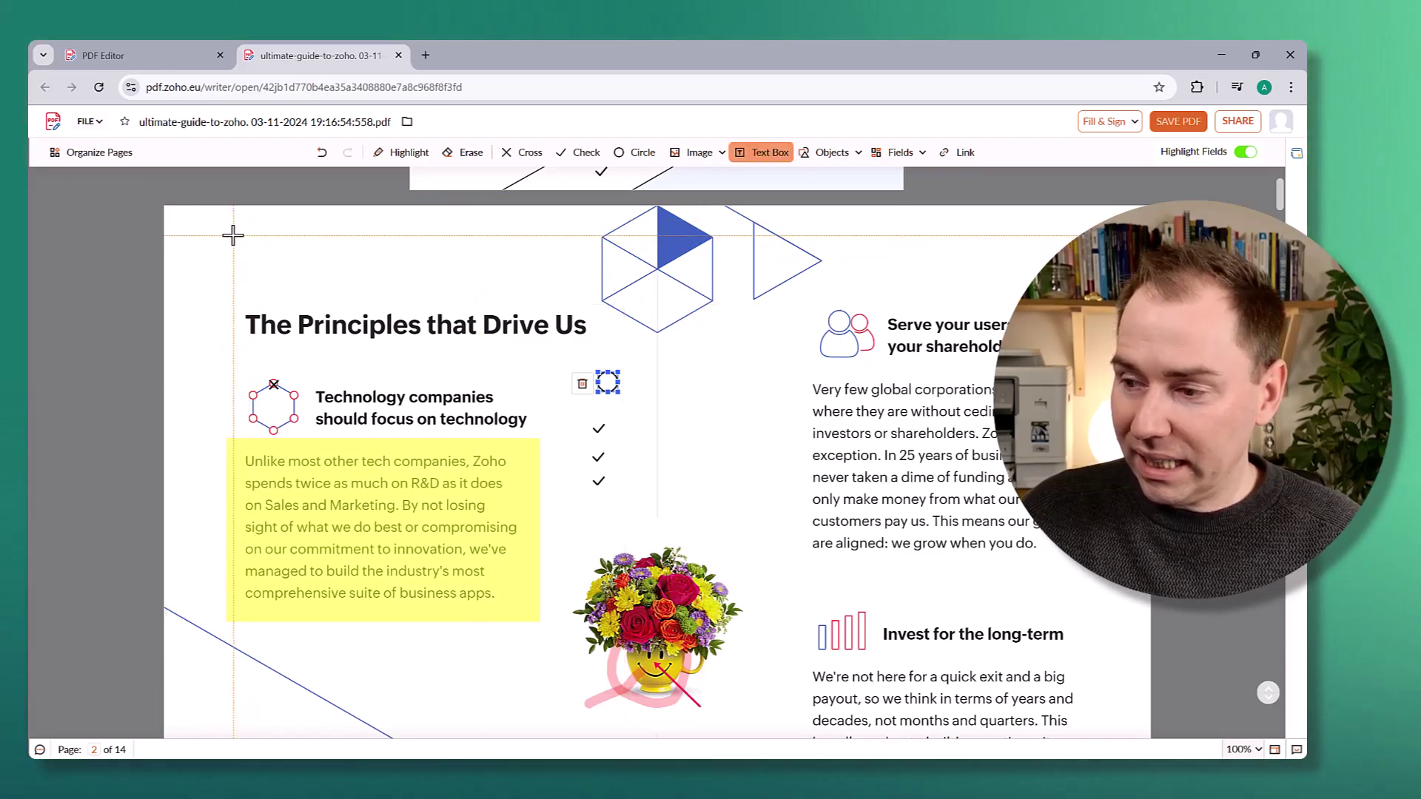
pyautogui.moveTo(240, 232)
pyautogui.mouseDown()
pyautogui.moveTo(437, 296)
pyautogui.moveTo(573, 305)
pyautogui.mouseUp()
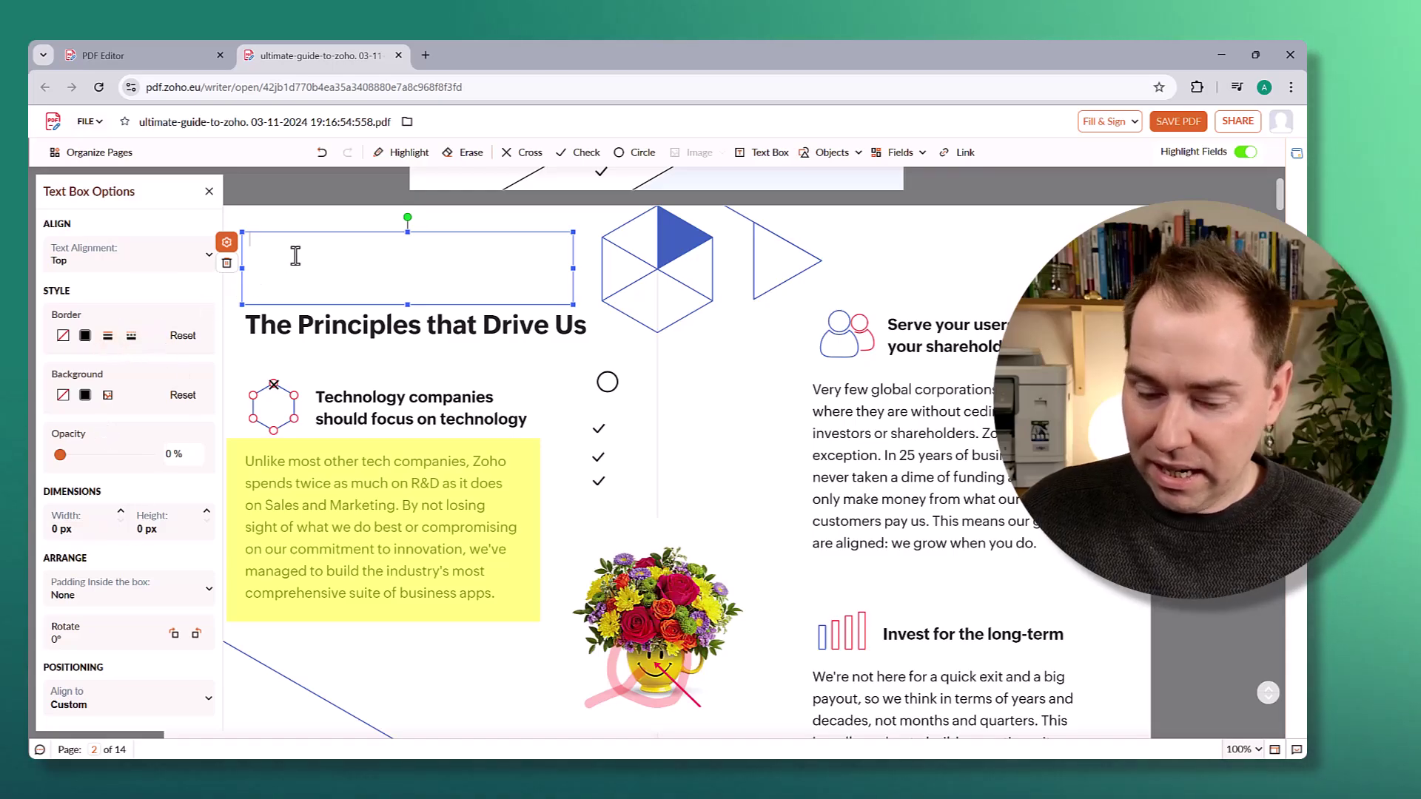
pyautogui.write('This is a ')
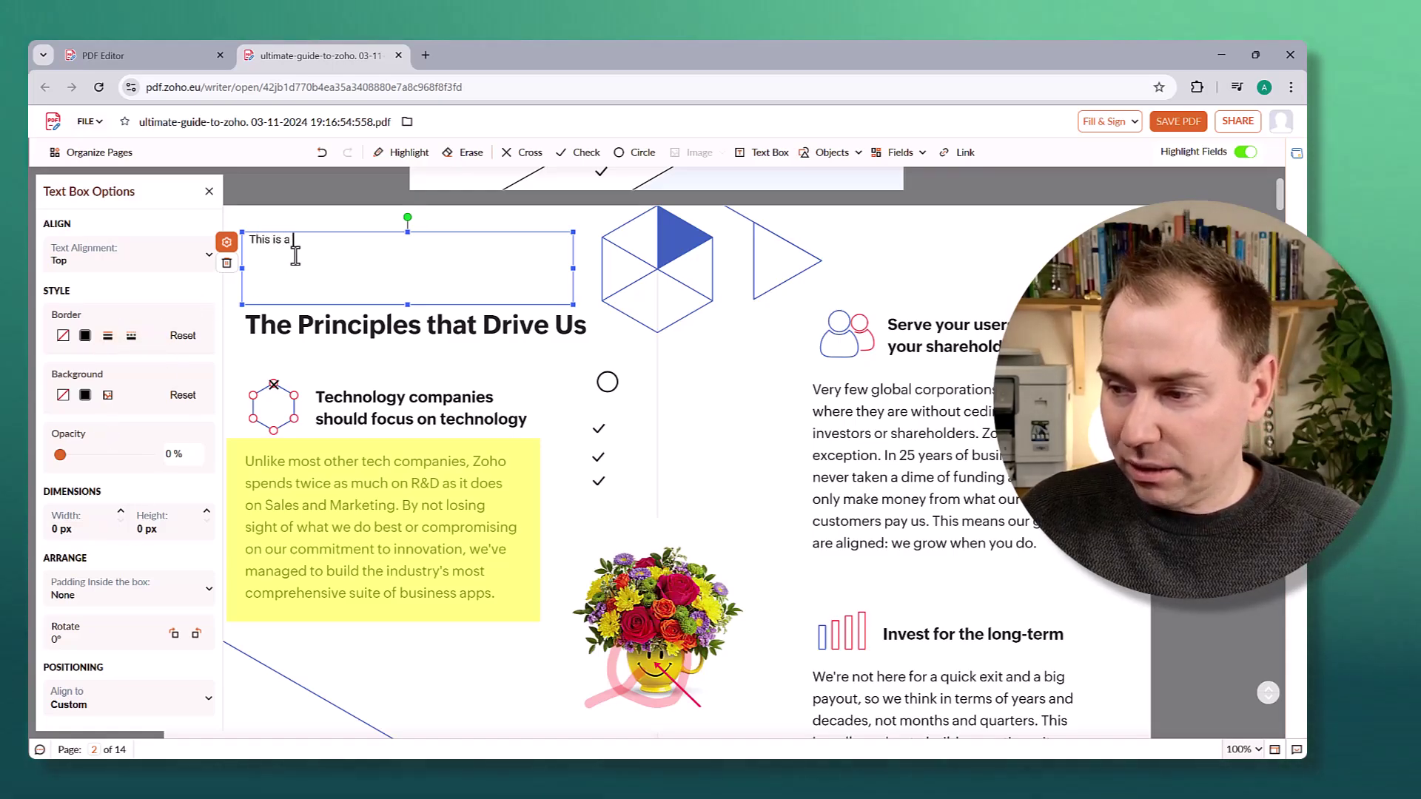
pyautogui.write('text box.')
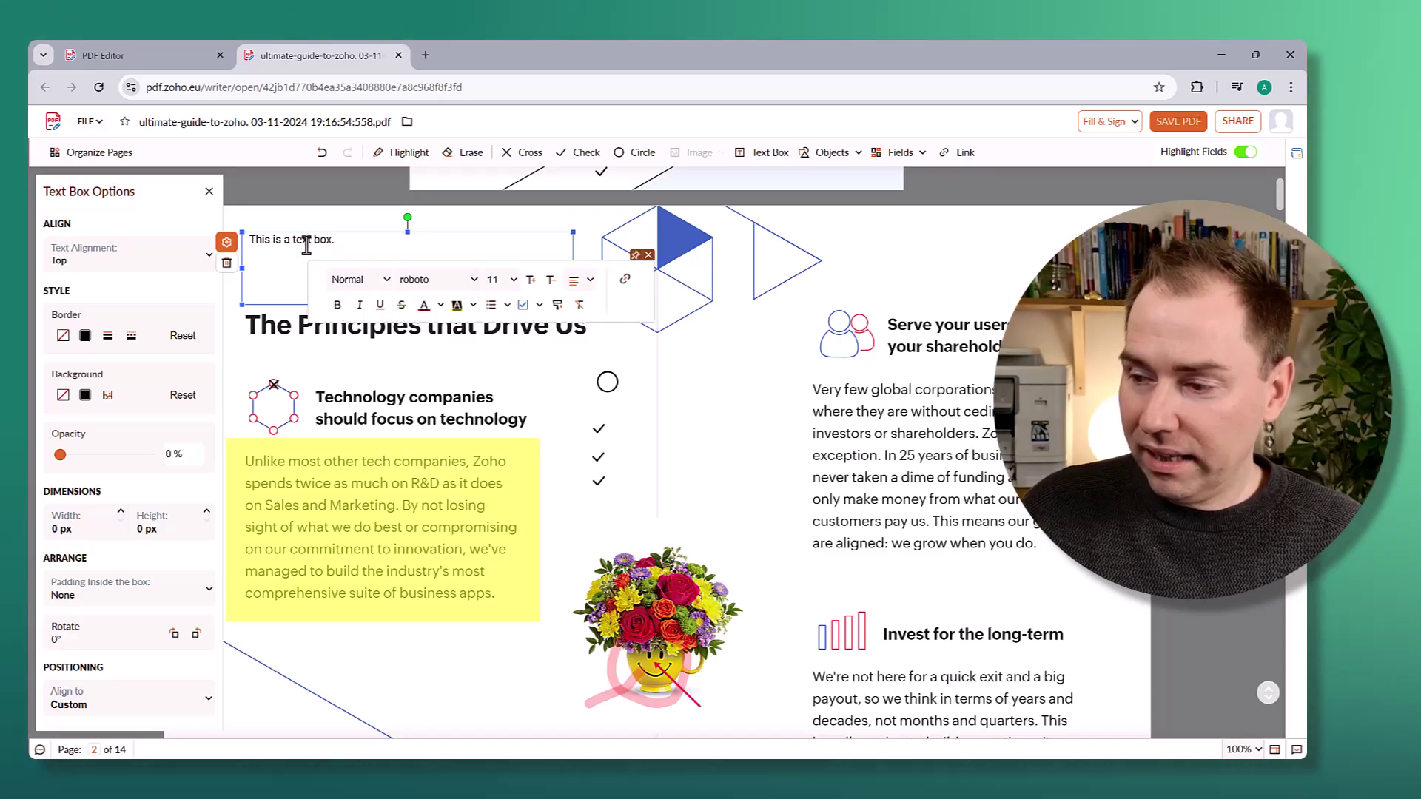
pyautogui.moveTo(333, 239); pyautogui.dragTo(229, 241)
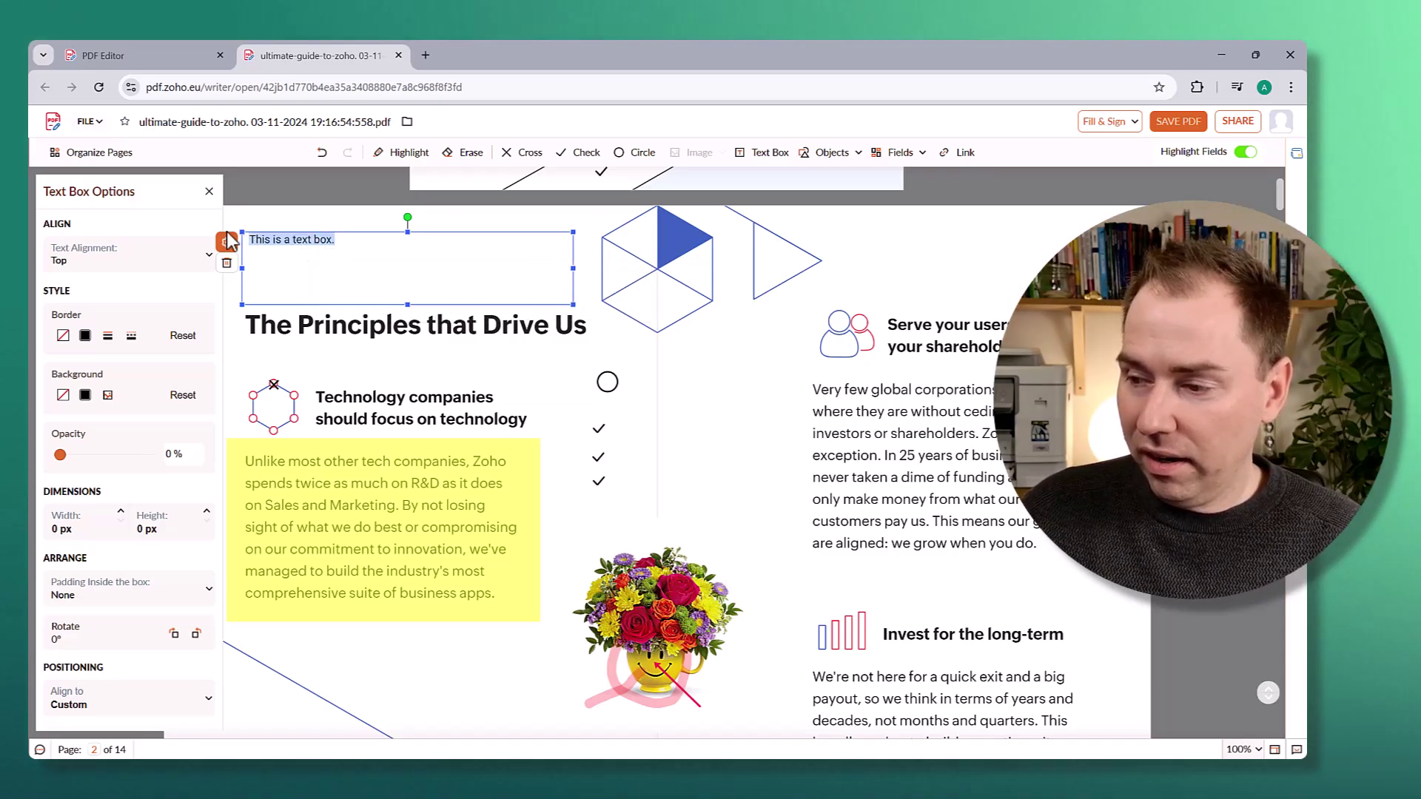
pyautogui.click(313, 244)
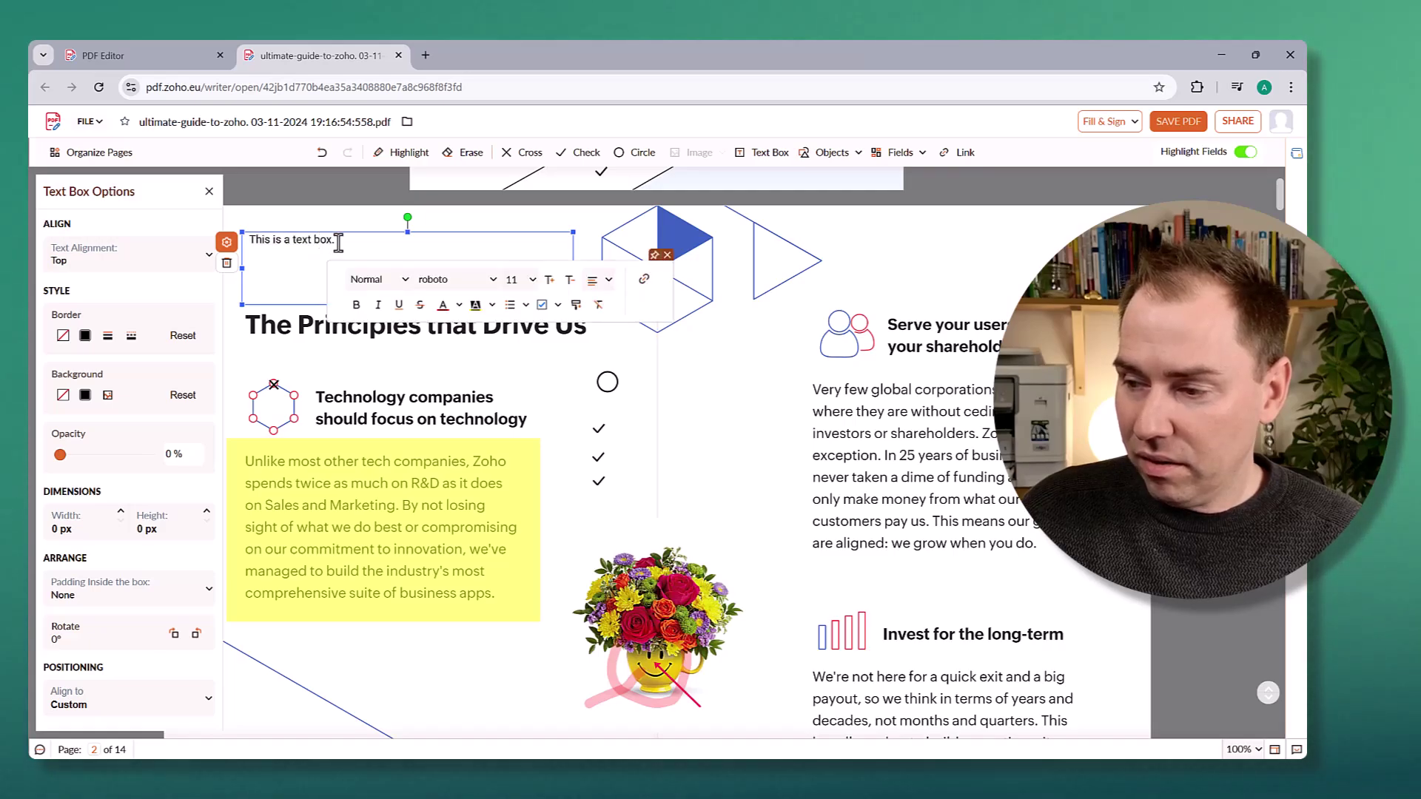
pyautogui.moveTo(338, 243); pyautogui.dragTo(215, 241)
pyautogui.rightClick(254, 241)
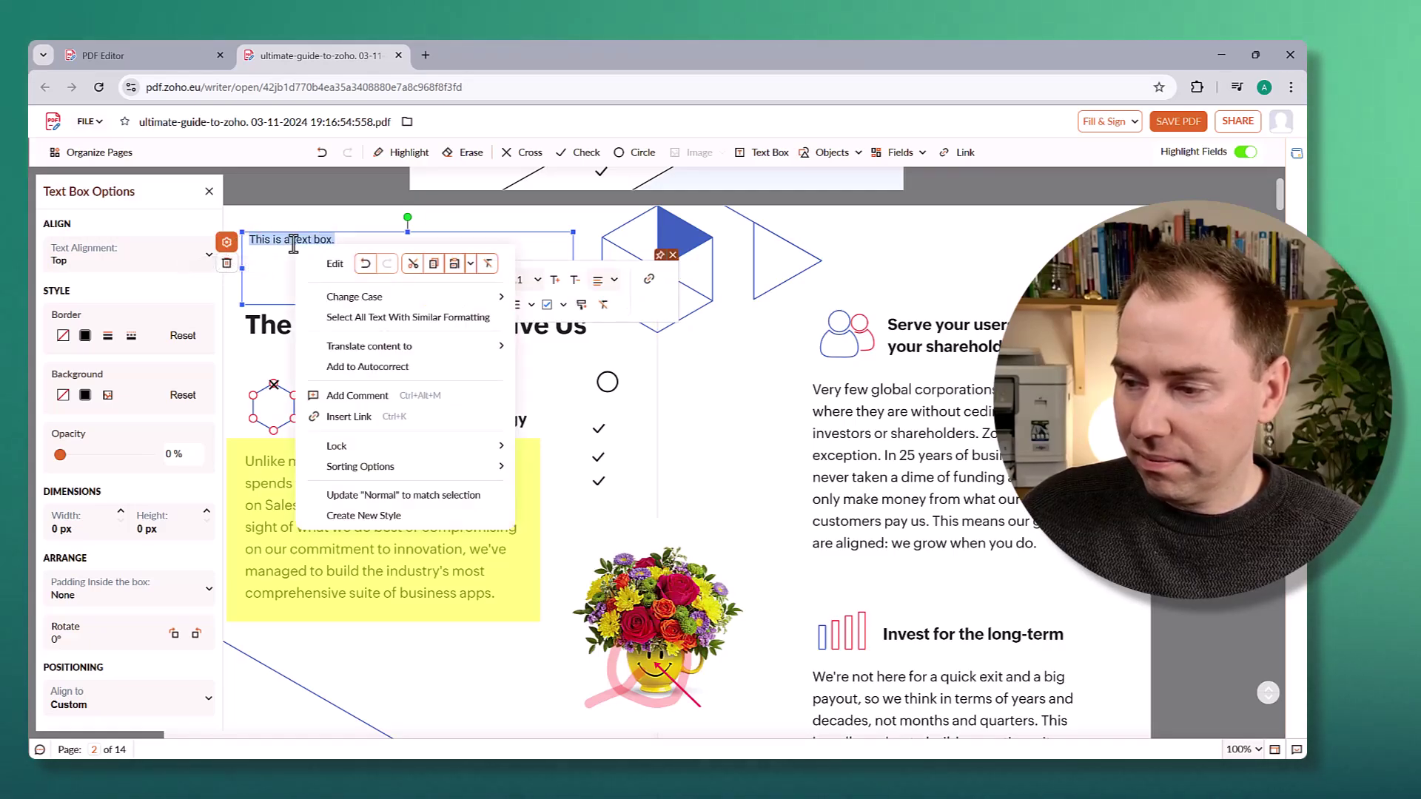
pyautogui.moveTo(415, 296)
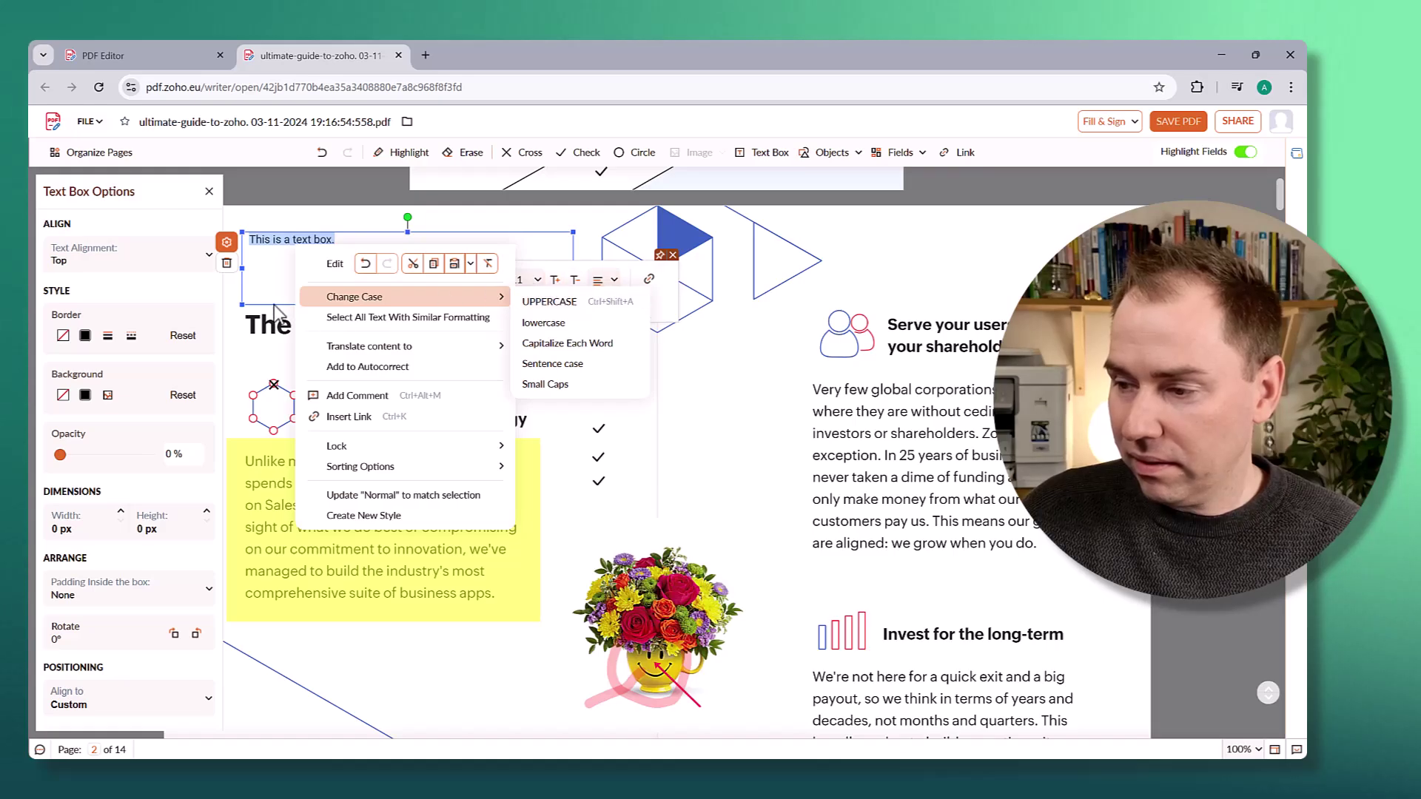
pyautogui.click(283, 252)
pyautogui.click(278, 240)
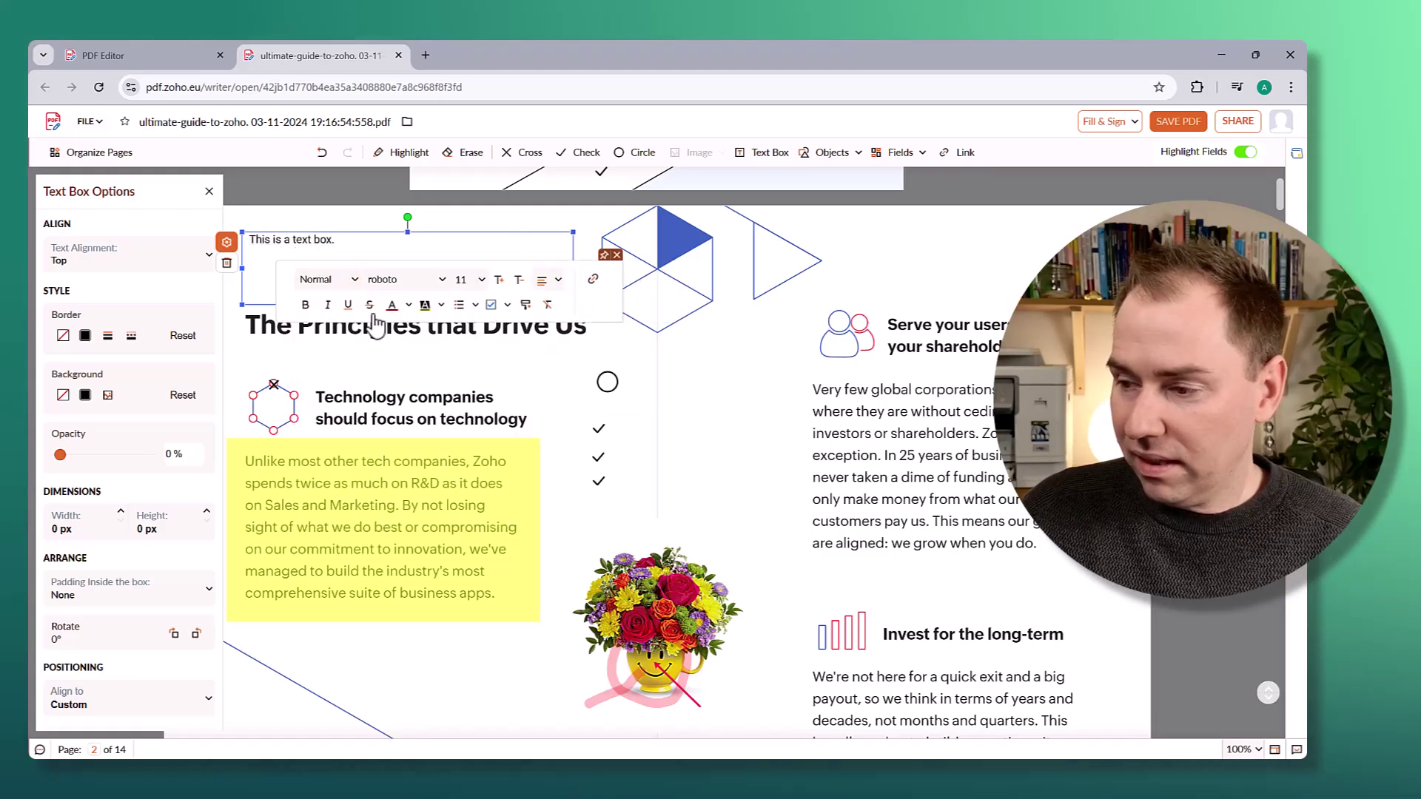
# Format the text box's sentence in bold at font size 16.
pyautogui.moveTo(350, 242); pyautogui.dragTo(259, 244)
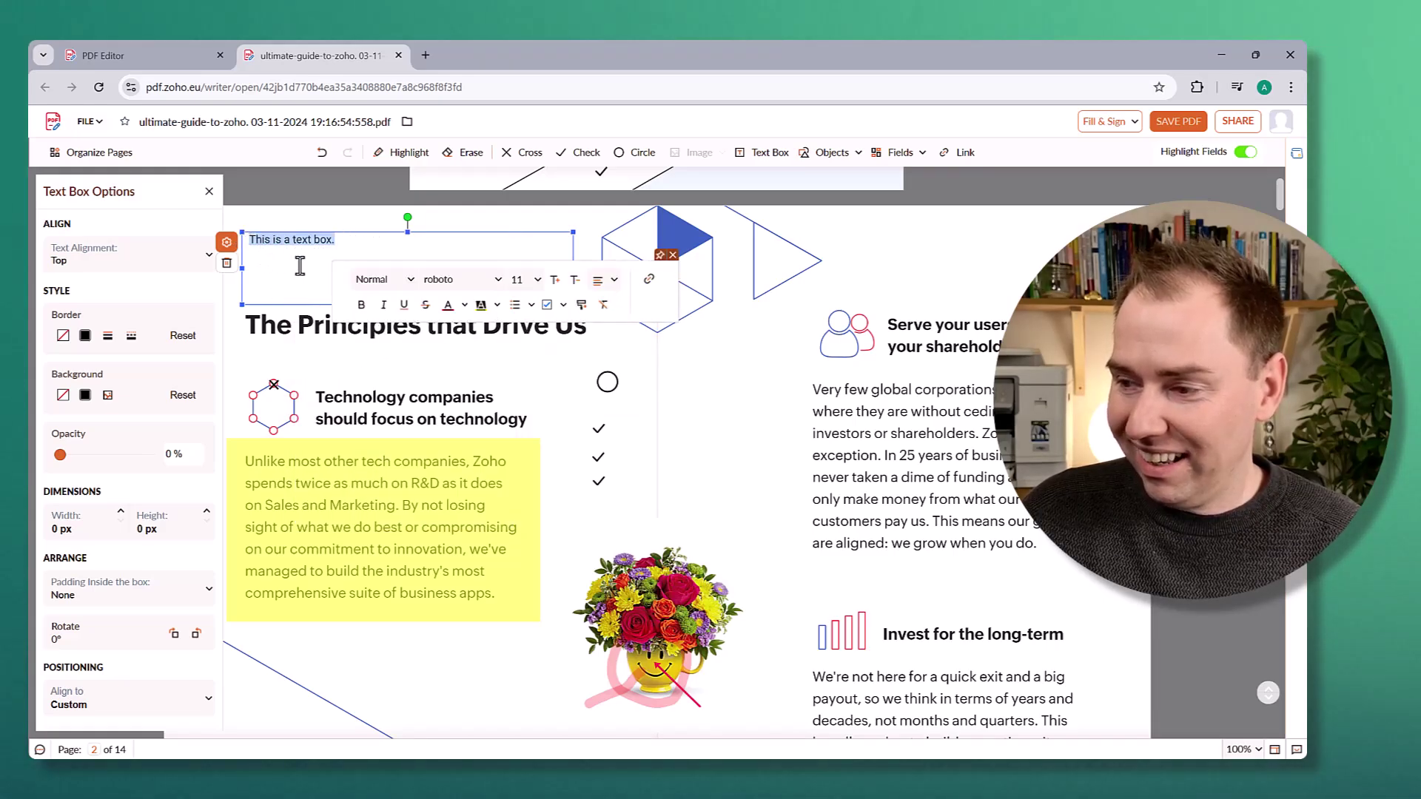
pyautogui.click(361, 306)
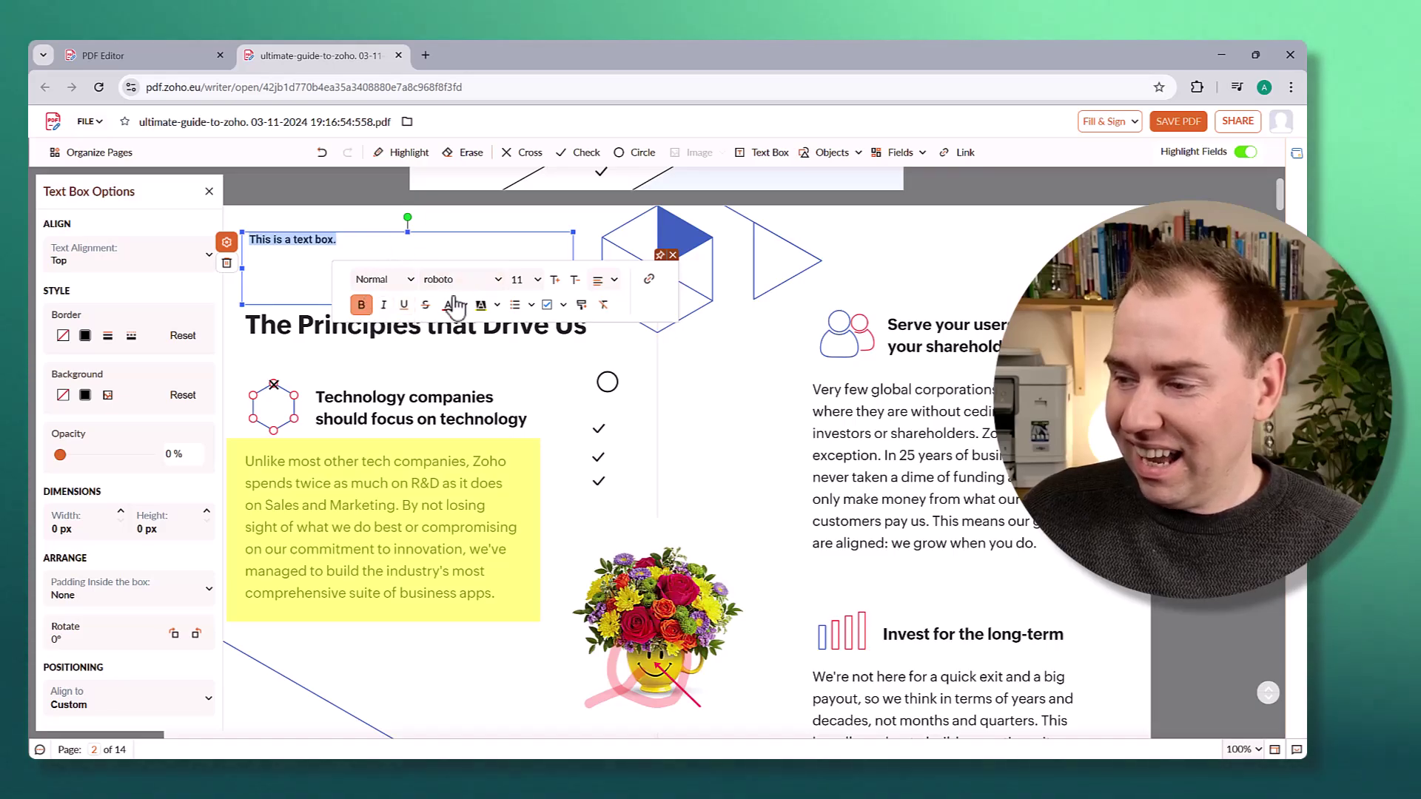
pyautogui.click(536, 279)
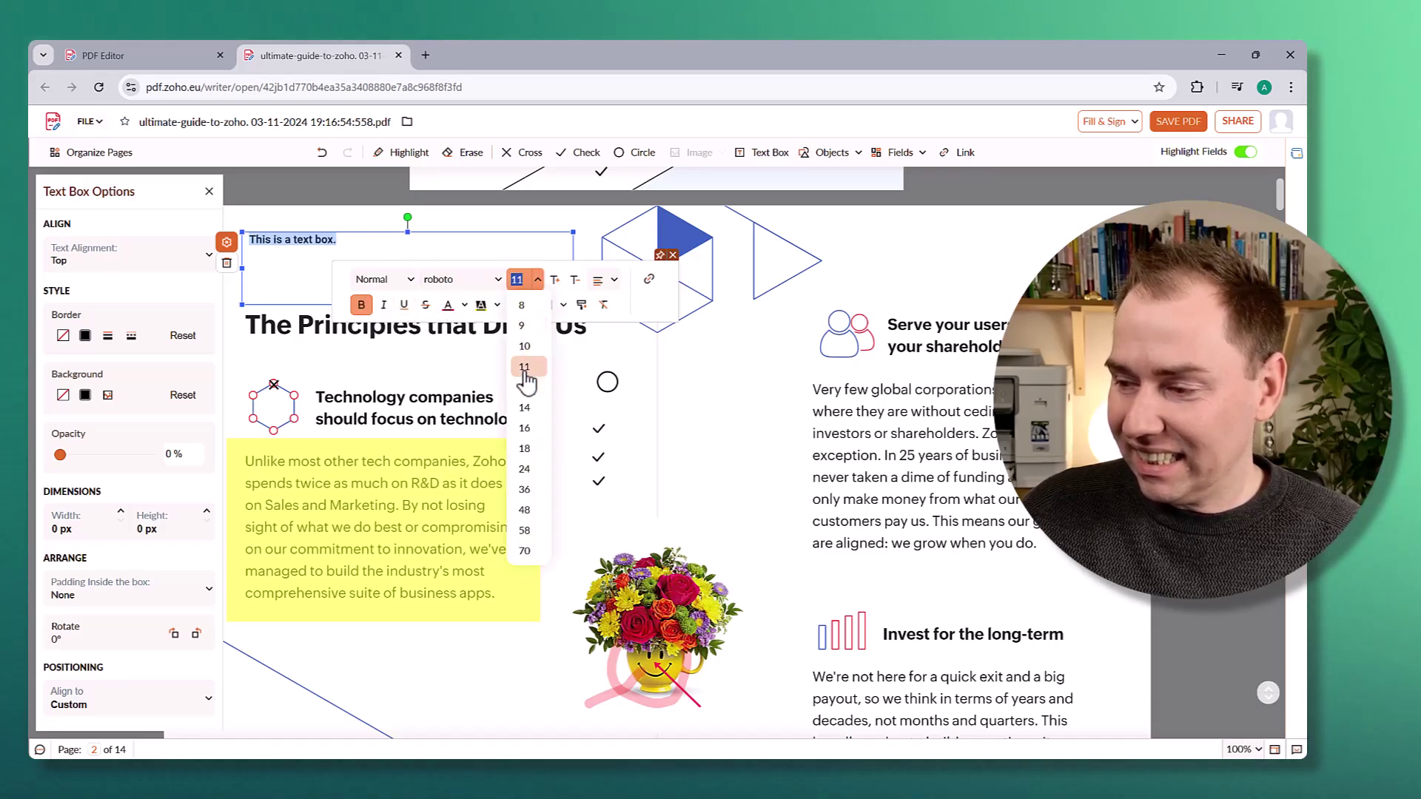
pyautogui.click(533, 429)
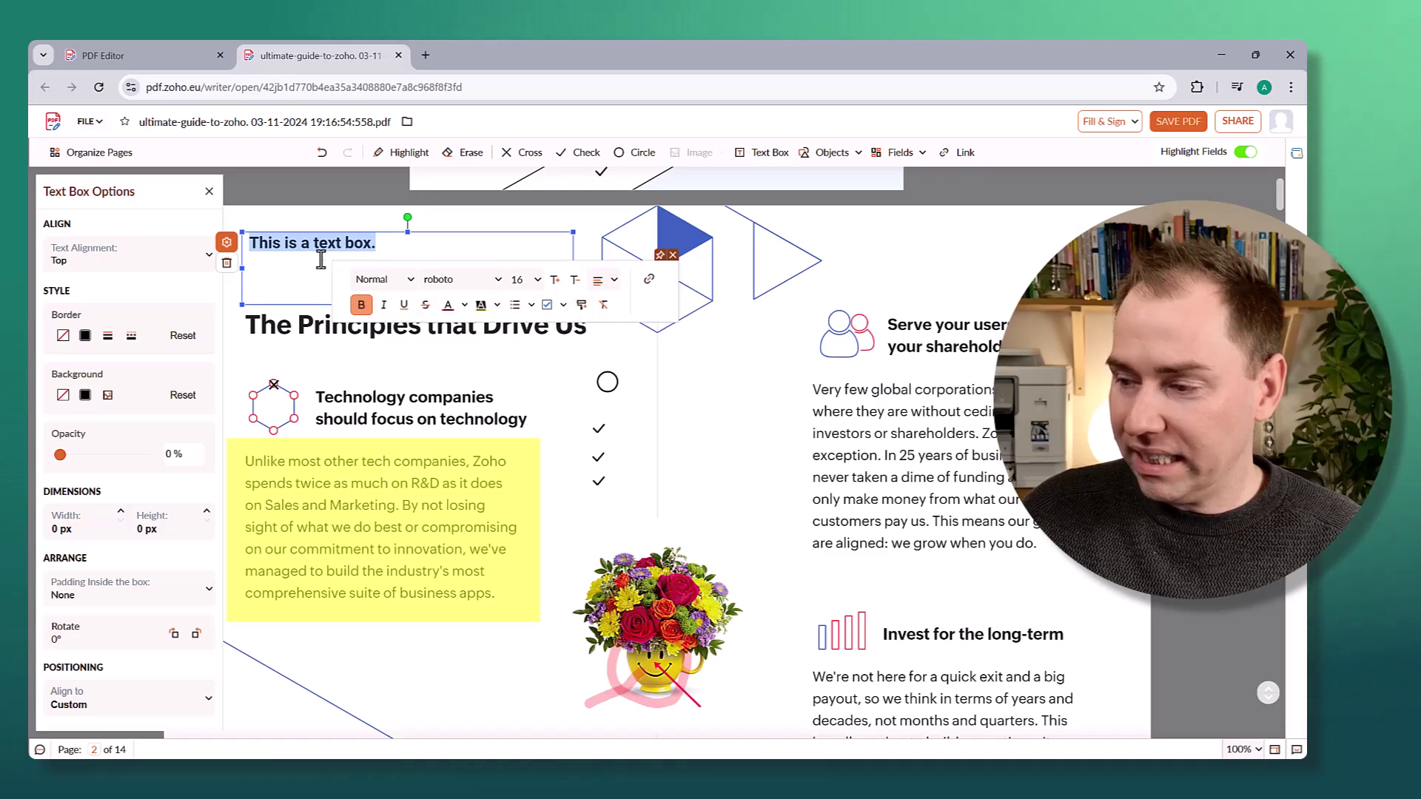
pyautogui.click(446, 305)
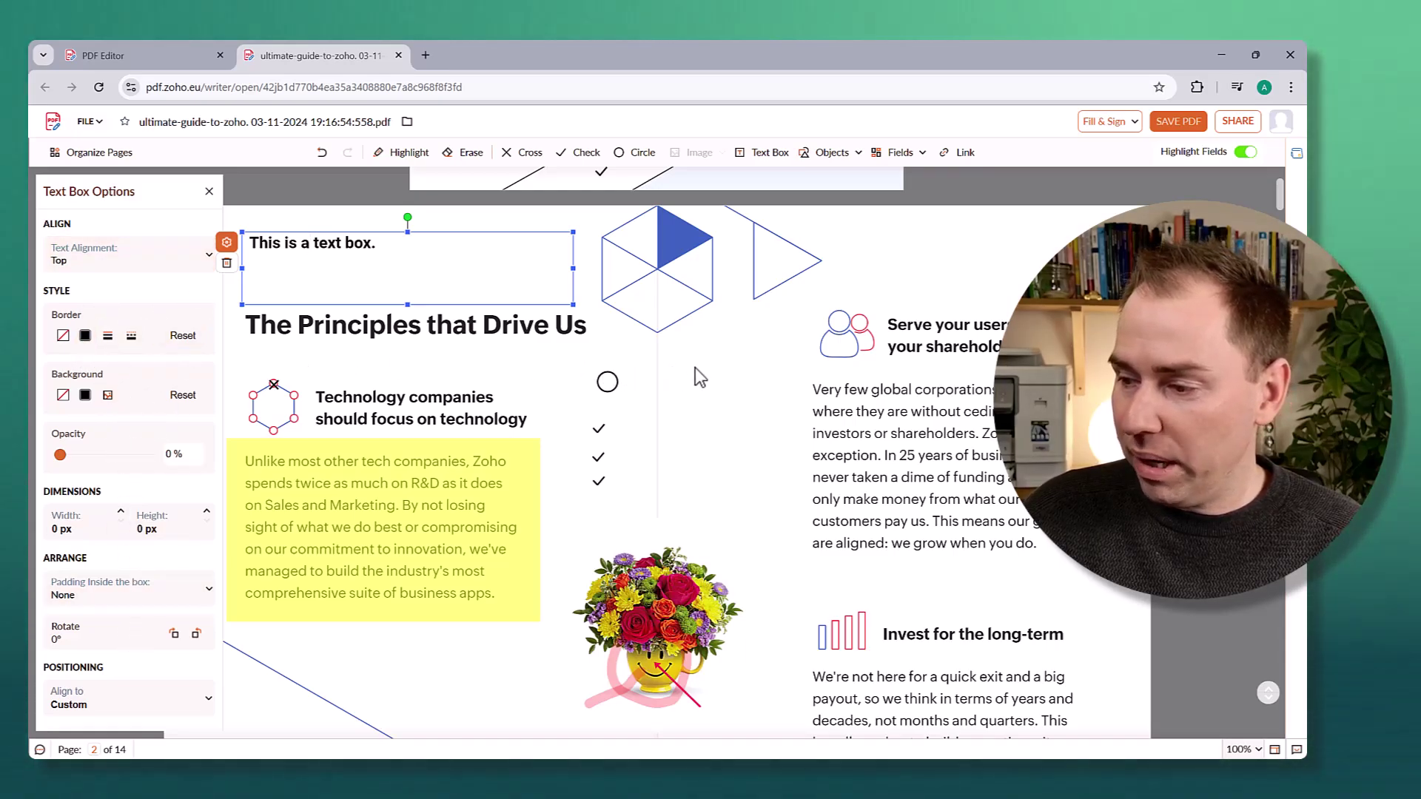
pyautogui.click(696, 376)
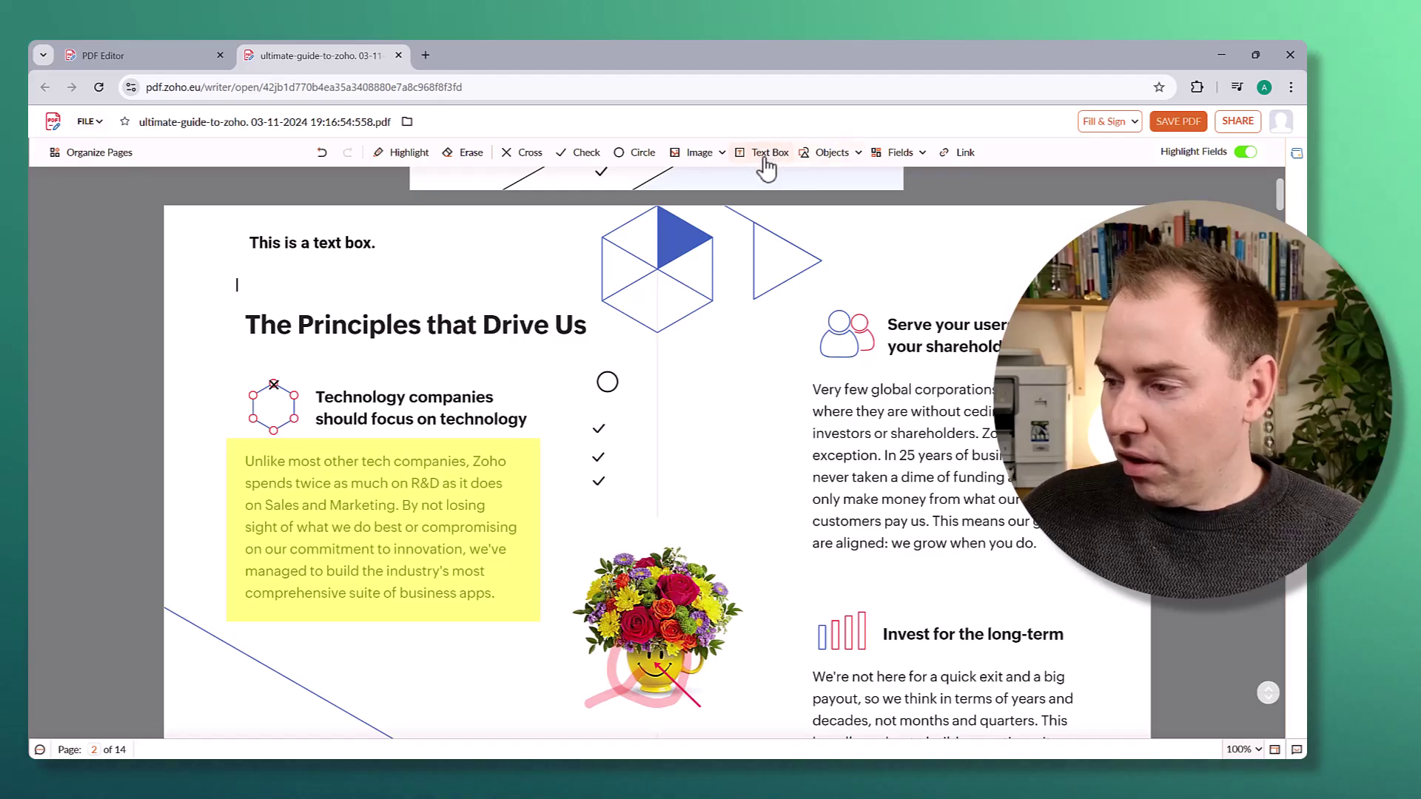
# Insert a CODE 128 barcode with the value "This is a barcode" and place it above the "Serve your users" heading.
pyautogui.click(859, 153)
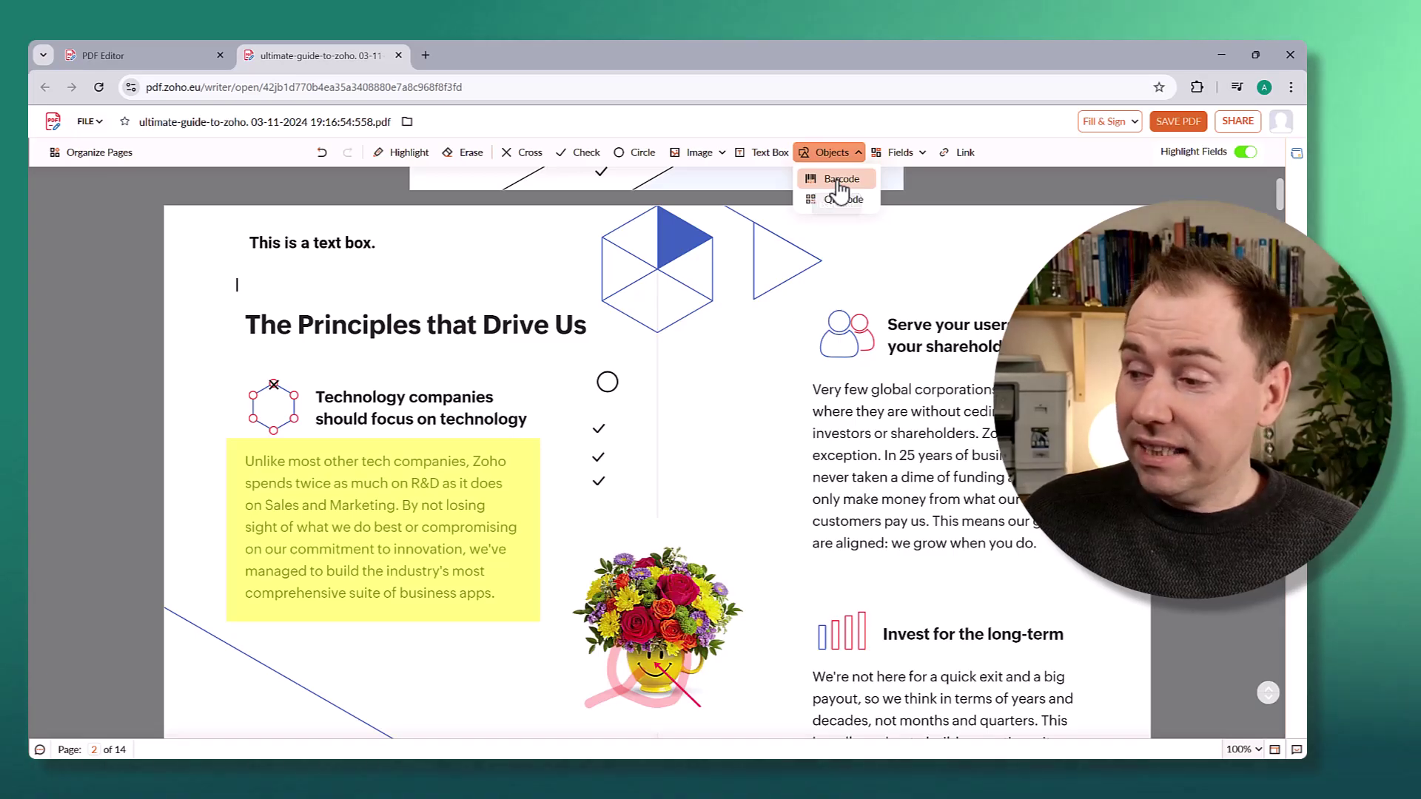
pyautogui.click(840, 180)
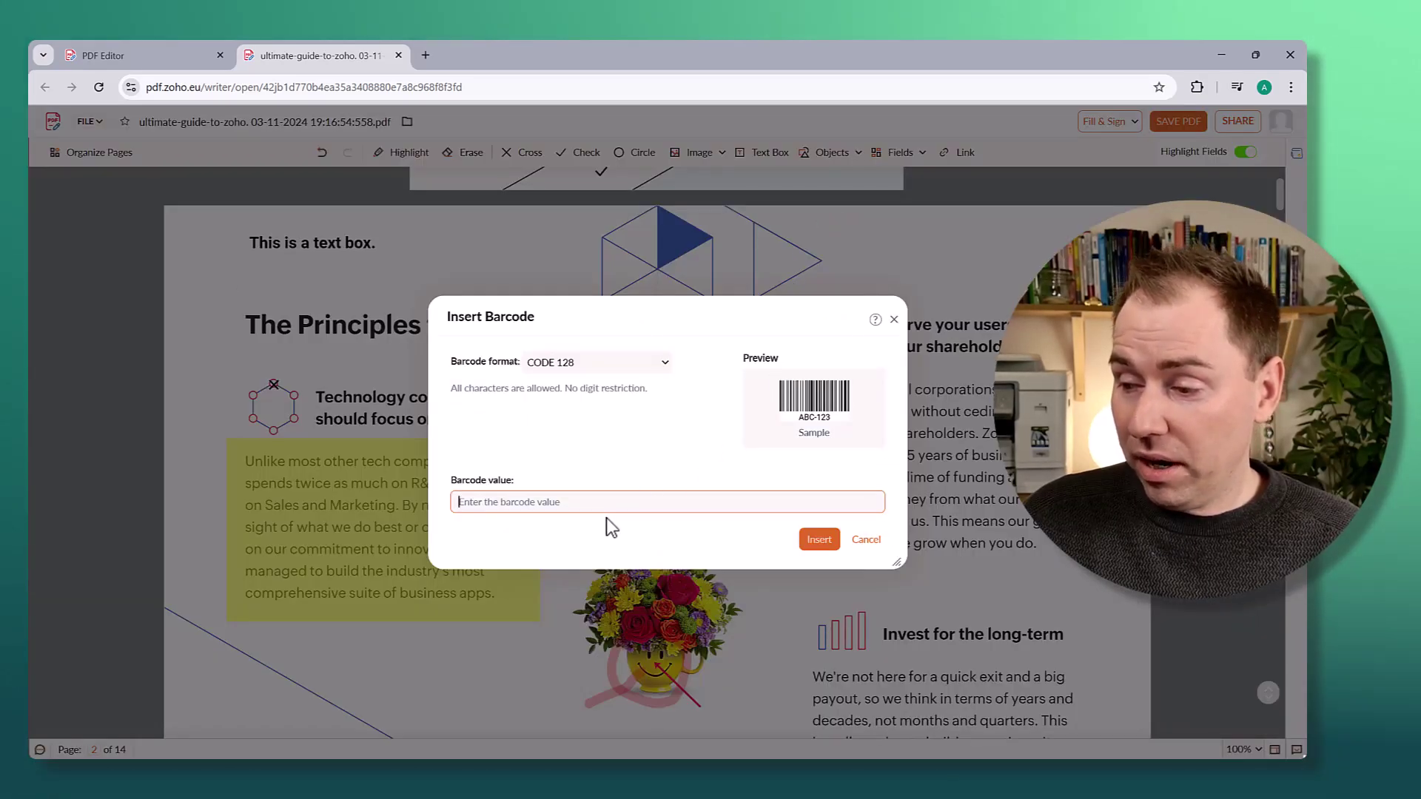
pyautogui.write('This is ')
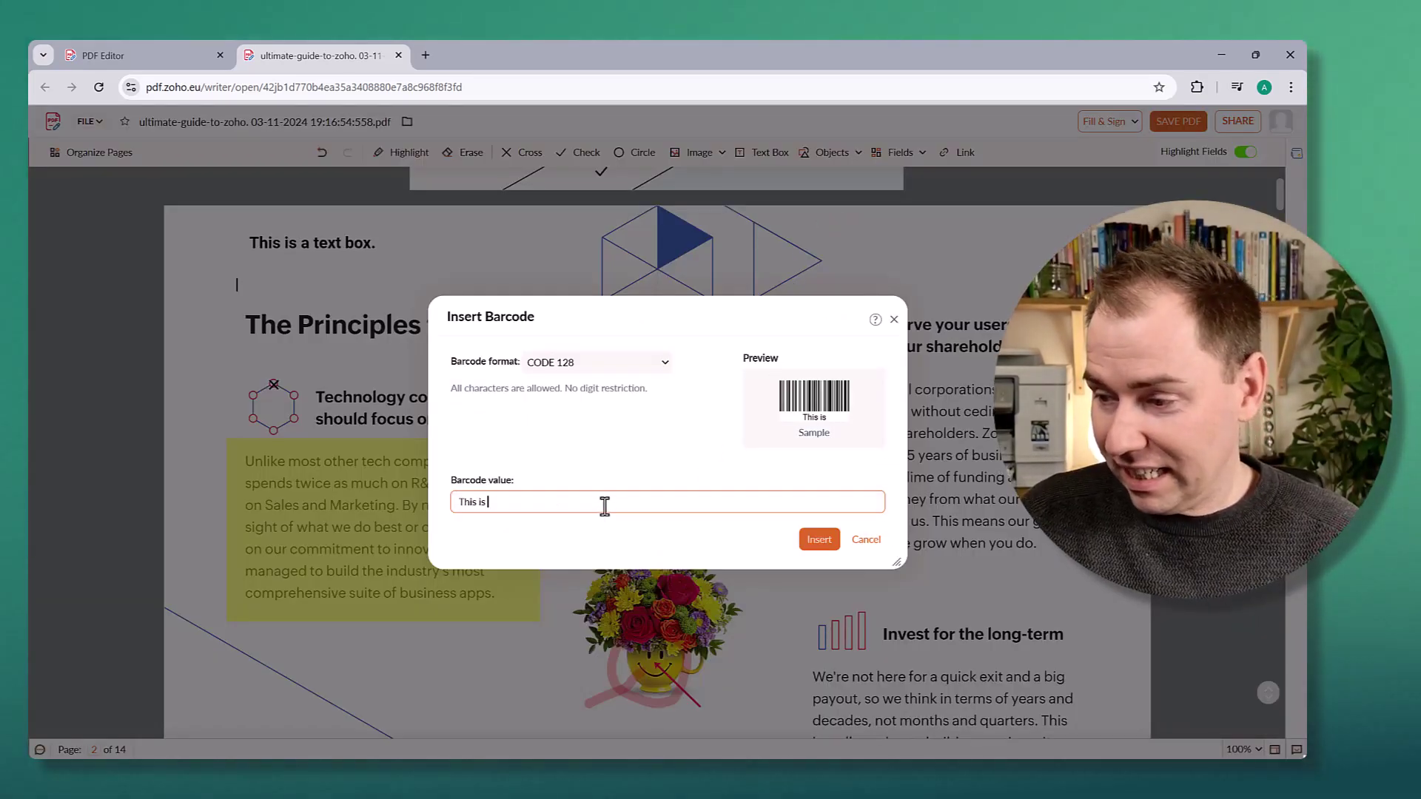
pyautogui.write('a barcode')
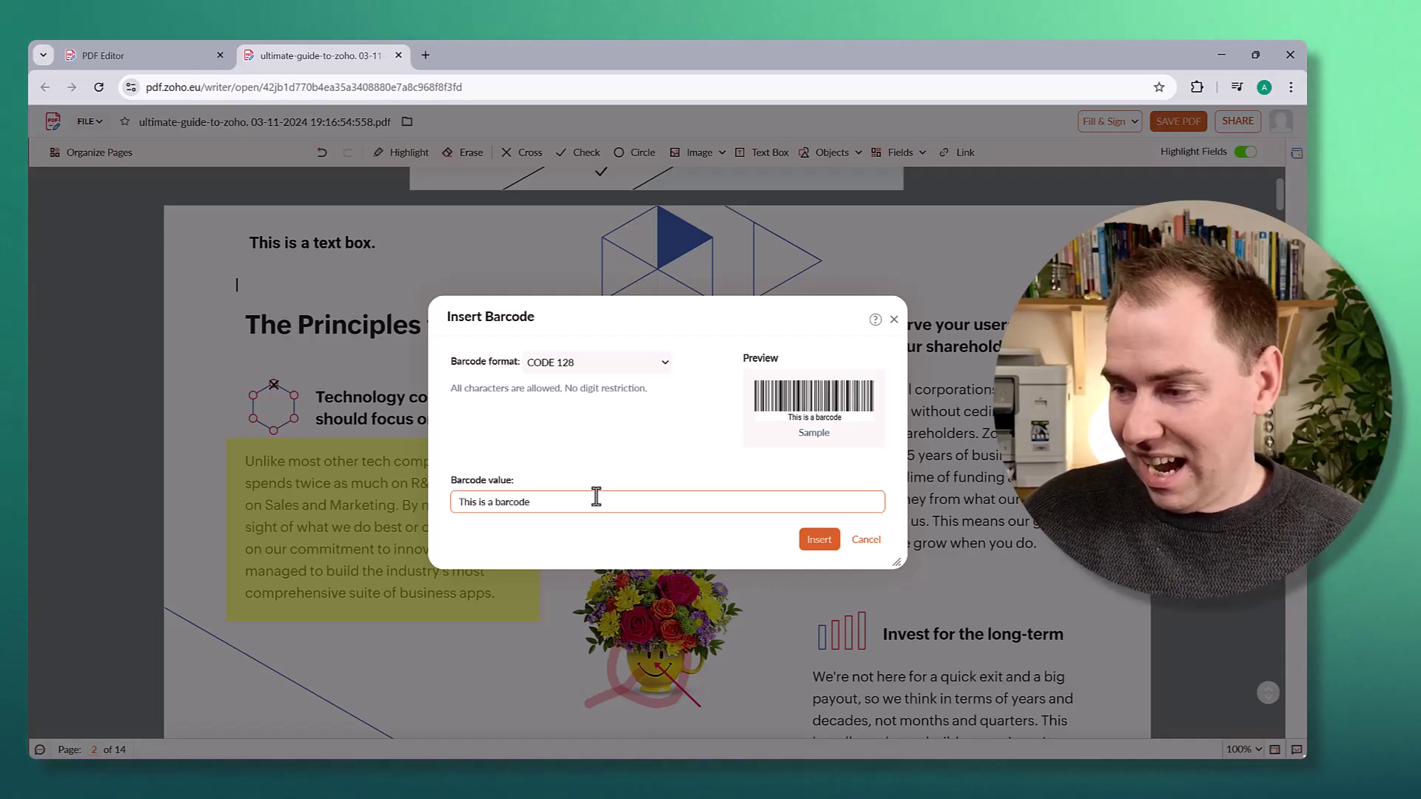
pyautogui.click(638, 368)
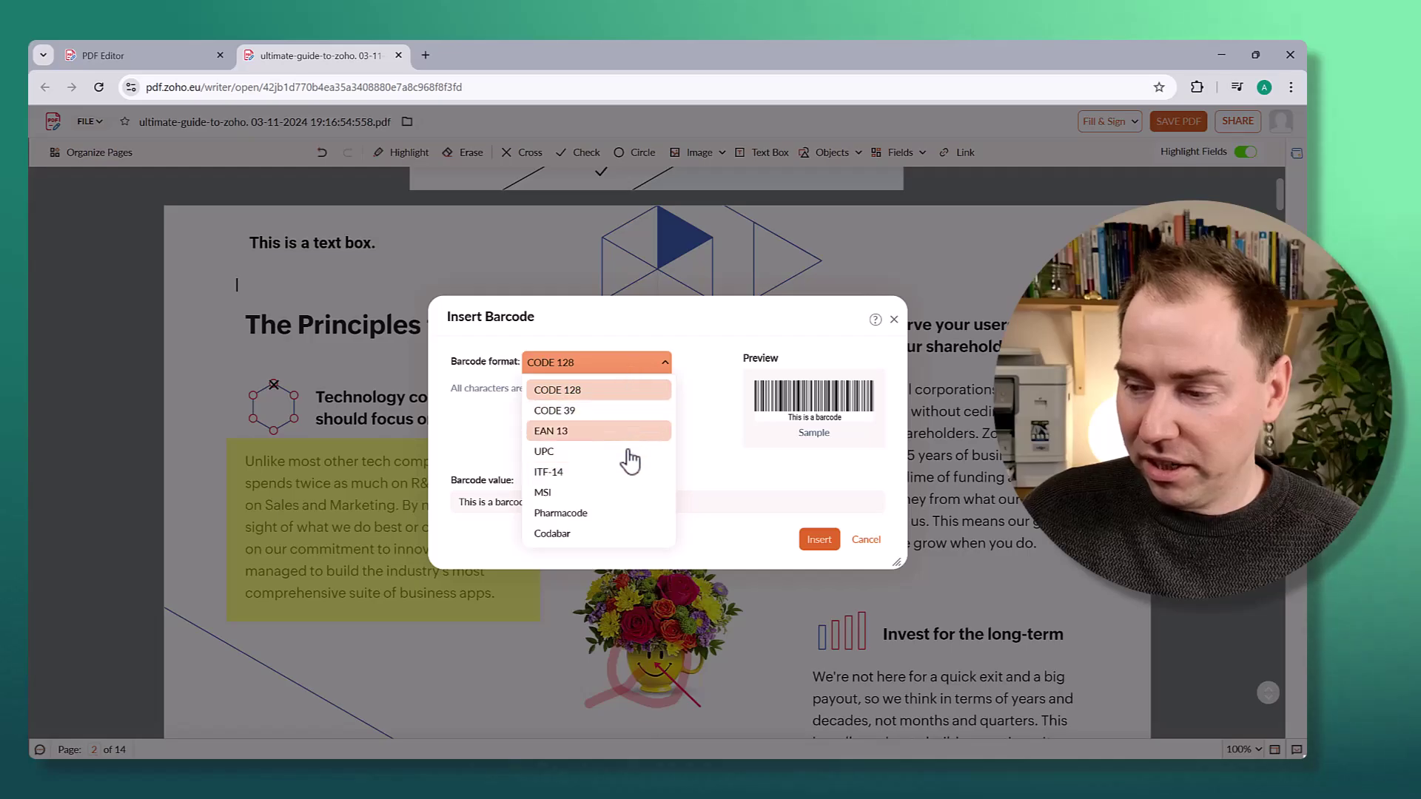
pyautogui.click(738, 324)
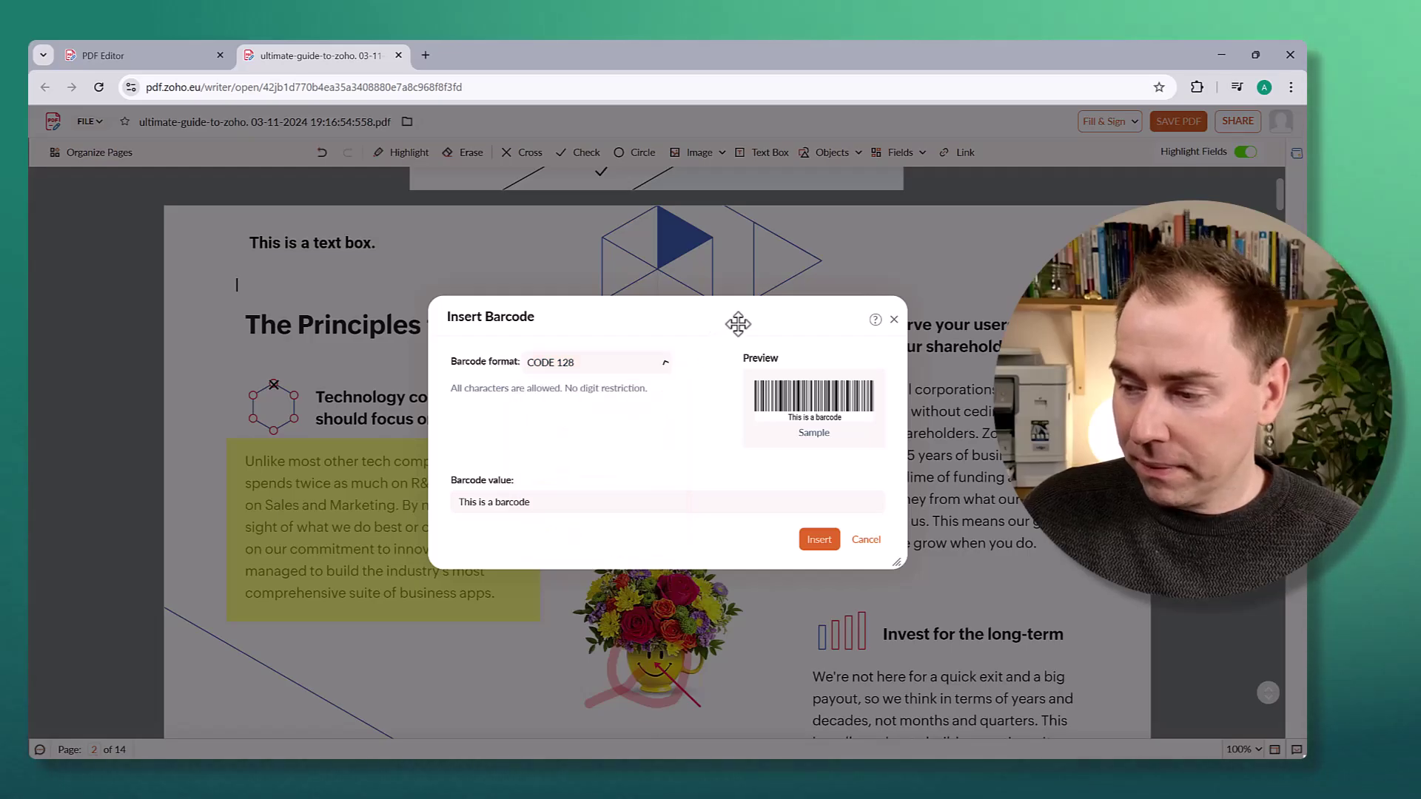
pyautogui.click(821, 540)
pyautogui.moveTo(390, 309); pyautogui.dragTo(1018, 257)
pyautogui.click(970, 251)
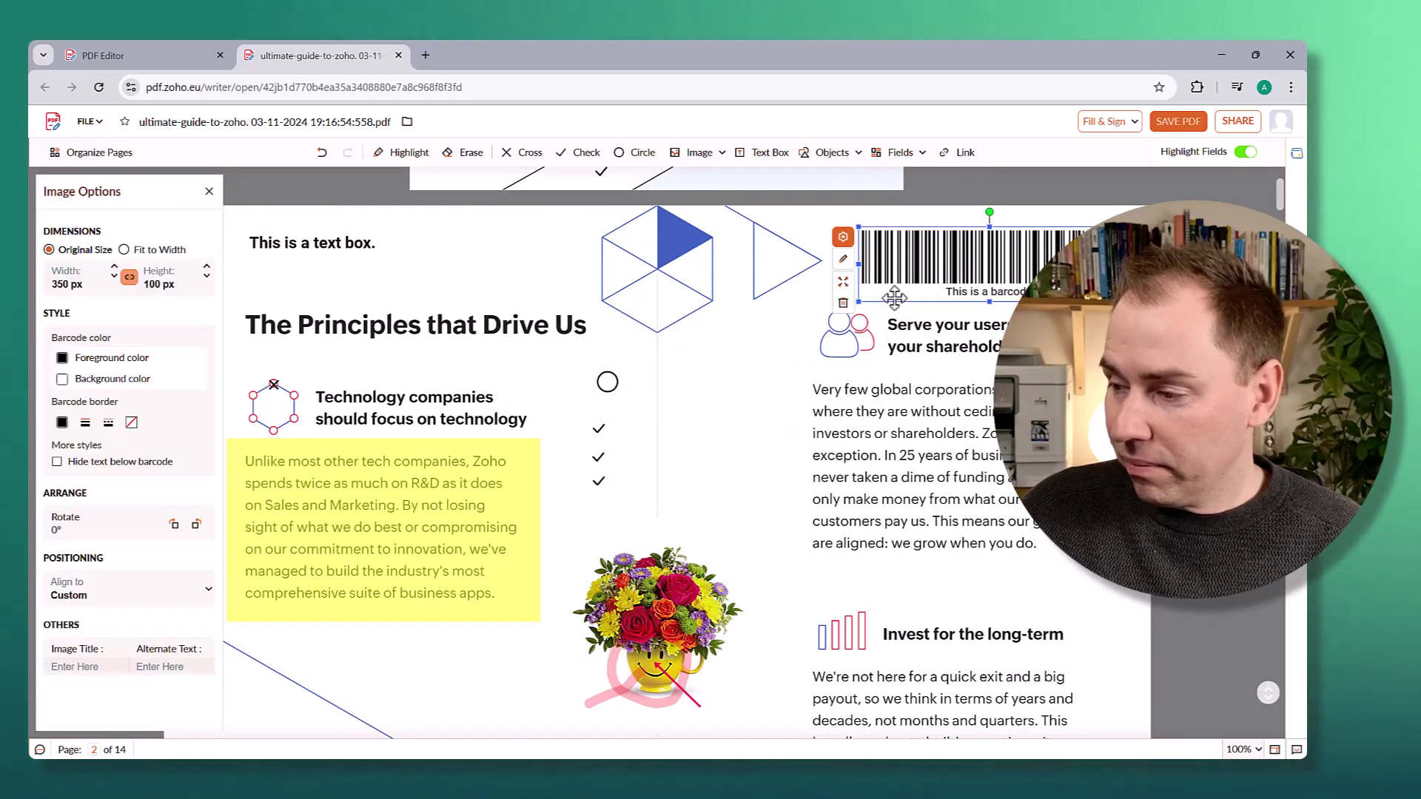
# Shrink the barcode above the "Serve your users" heading to 306 × 88 px.
pyautogui.moveTo(862, 290); pyautogui.dragTo(894, 284)
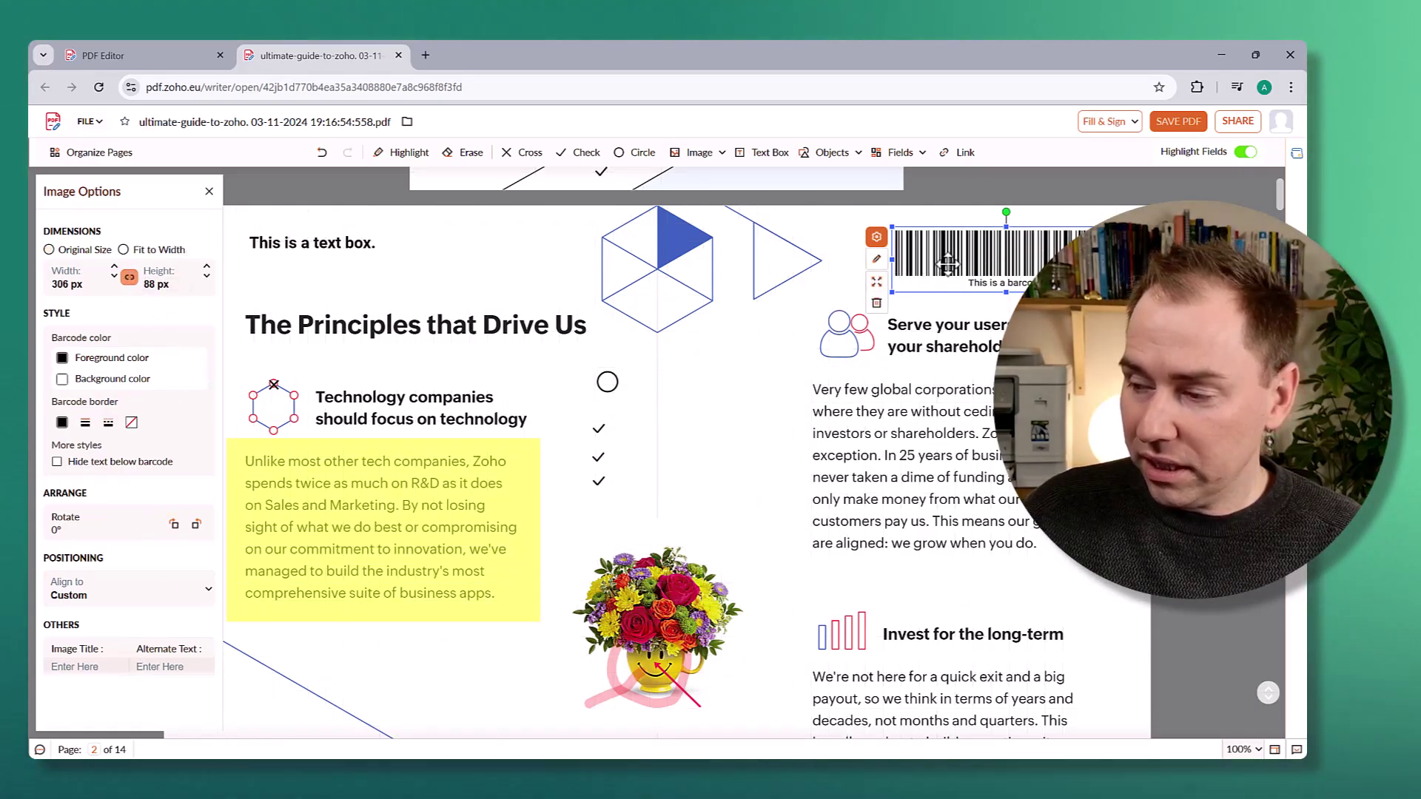
pyautogui.click(770, 333)
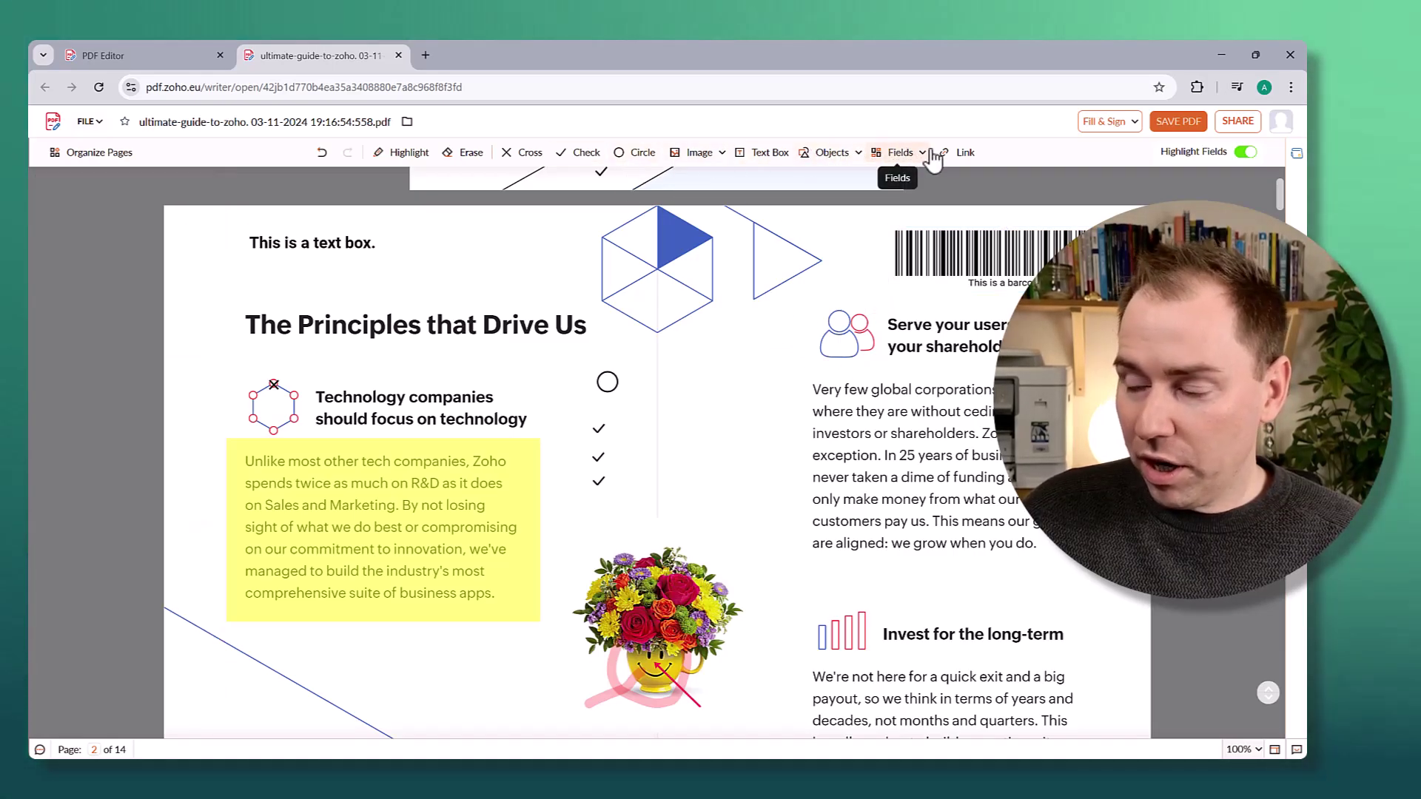
pyautogui.click(961, 153)
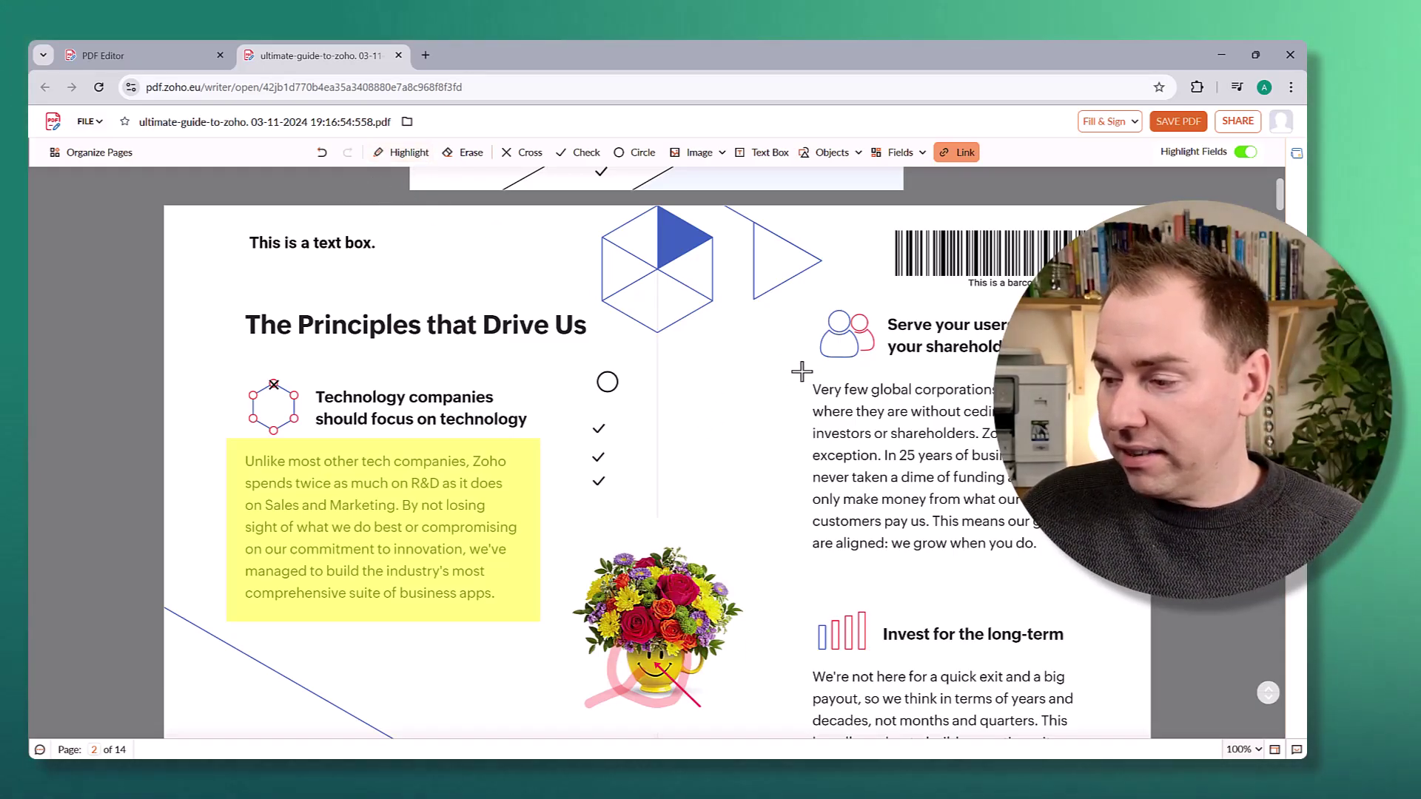
pyautogui.moveTo(802, 372); pyautogui.dragTo(1093, 571)
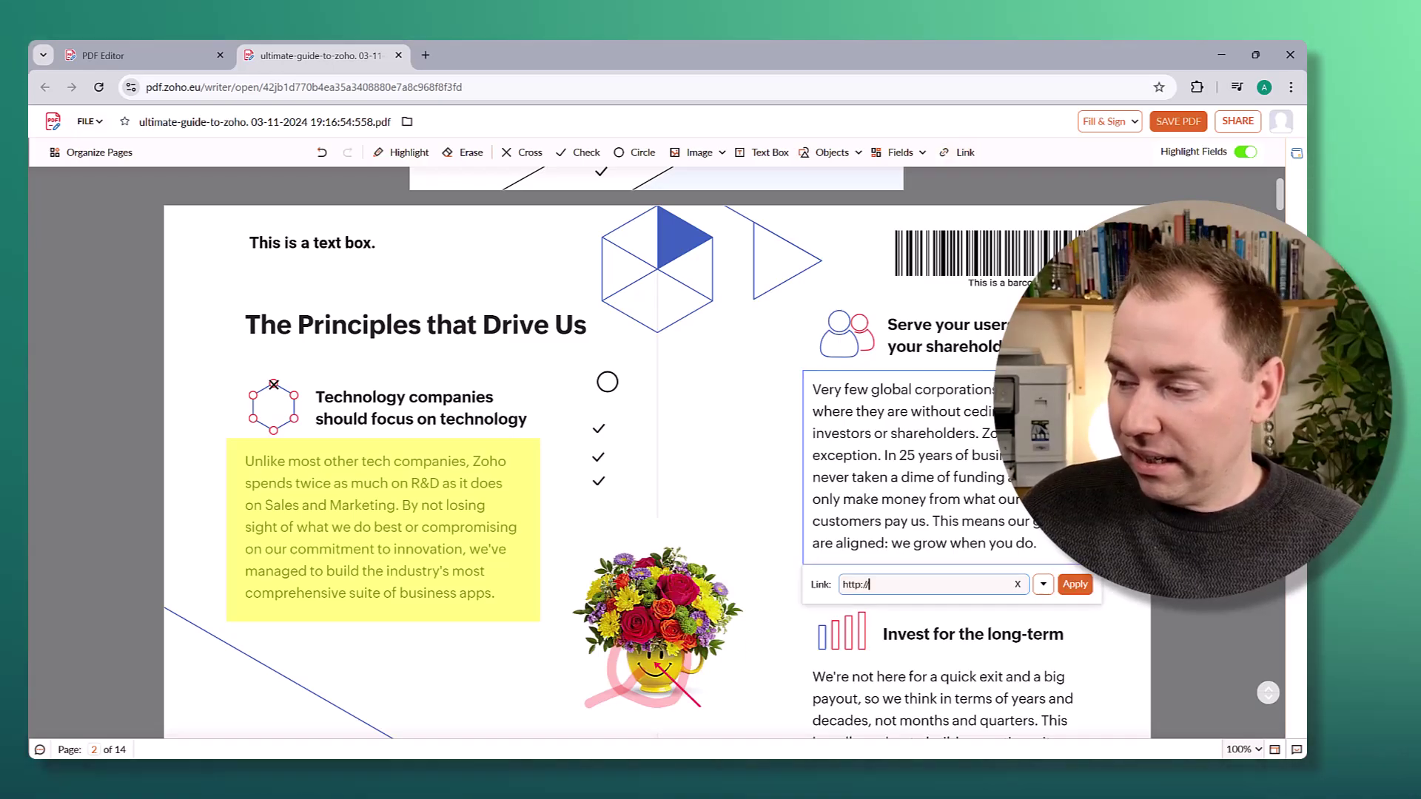
pyautogui.click(977, 584)
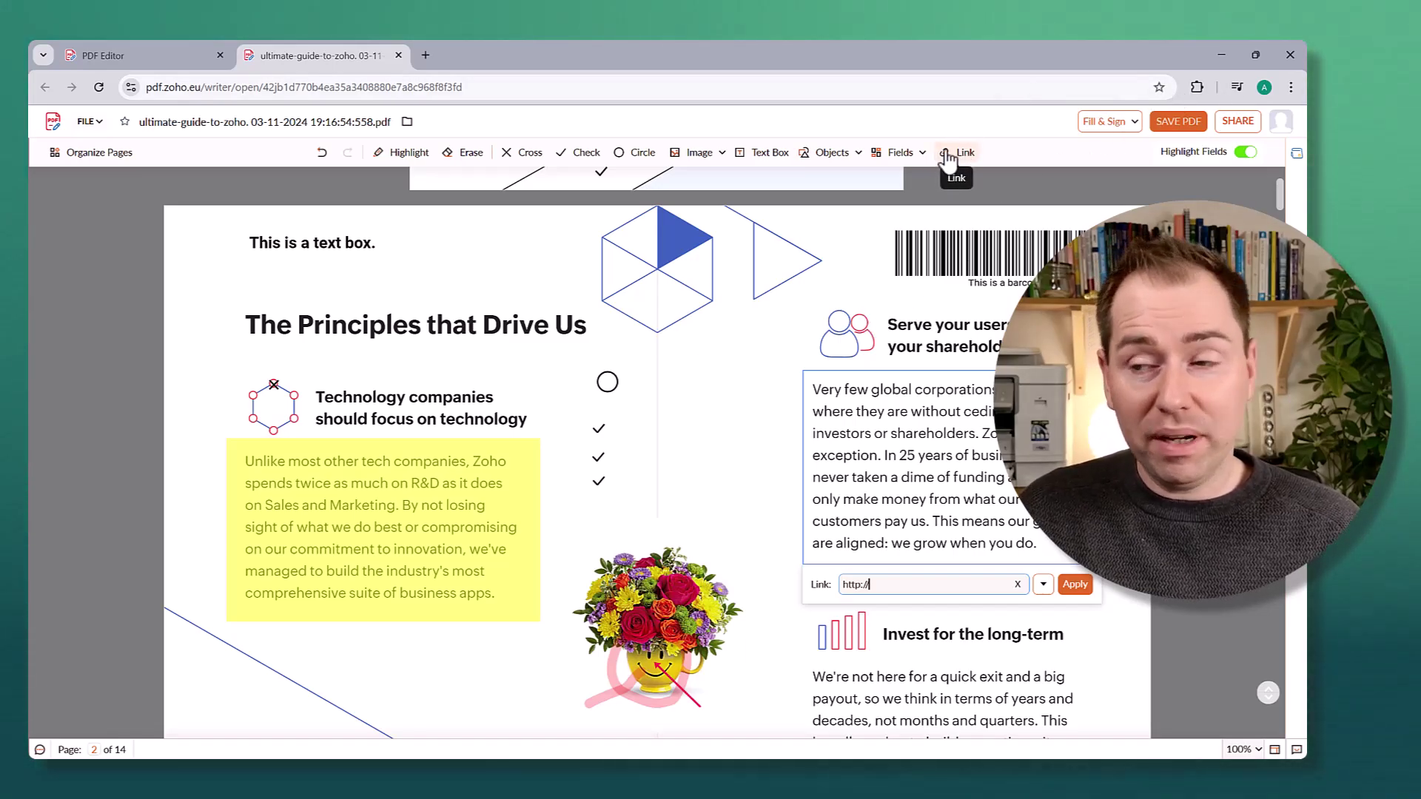
pyautogui.click(1077, 584)
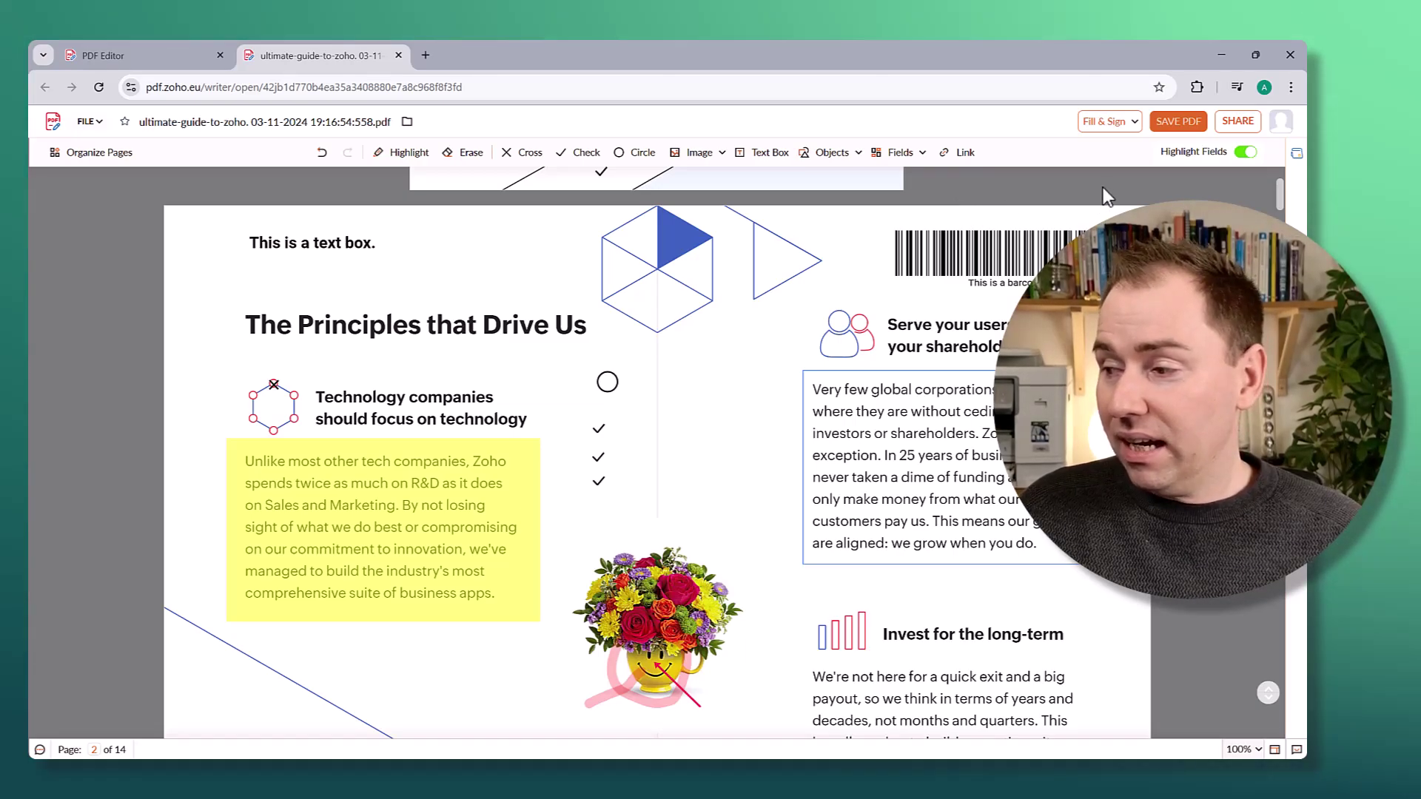
# Insert a fillable email field on page 3 below the "Proven" text and widen it to match the lines above.
pyautogui.click(921, 154)
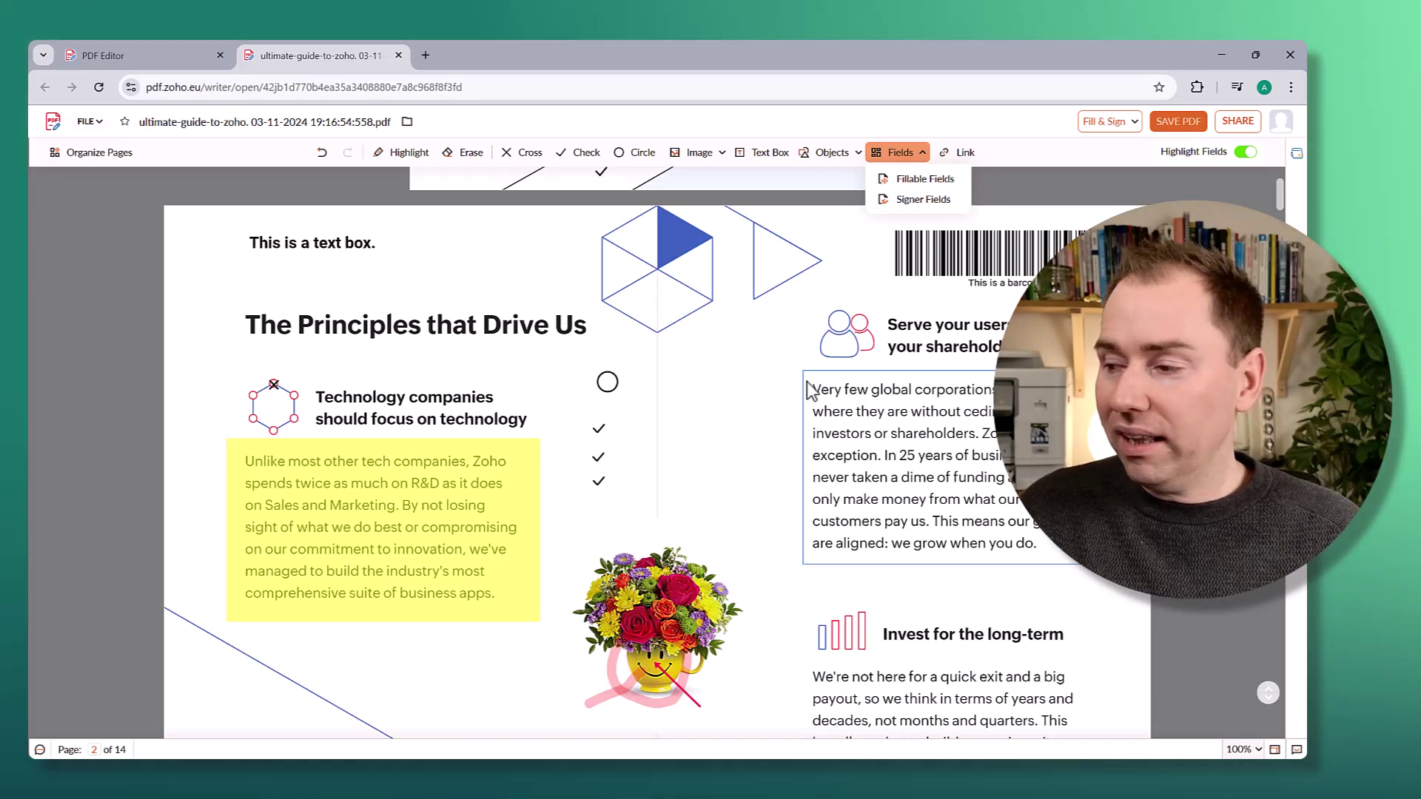
pyautogui.click(925, 180)
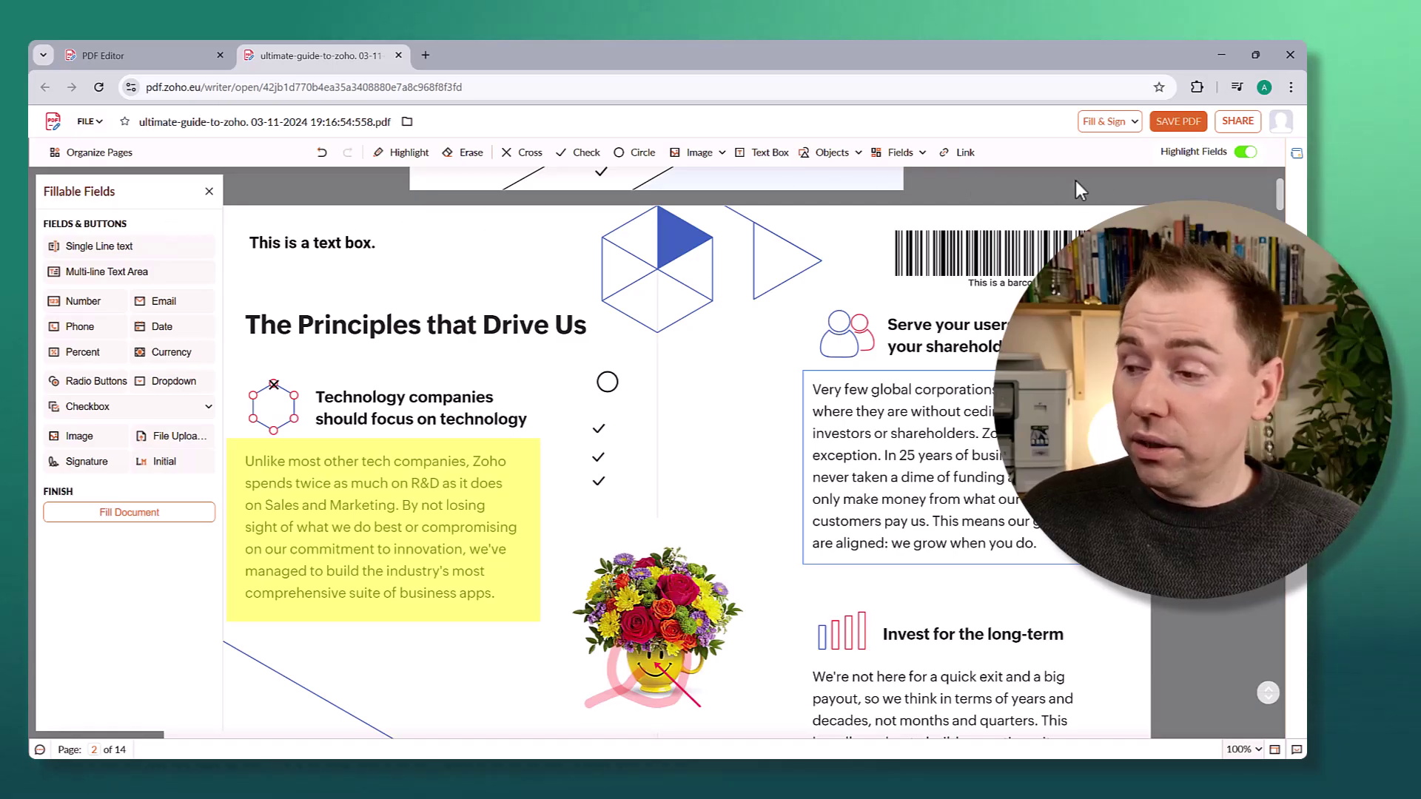
pyautogui.click(917, 153)
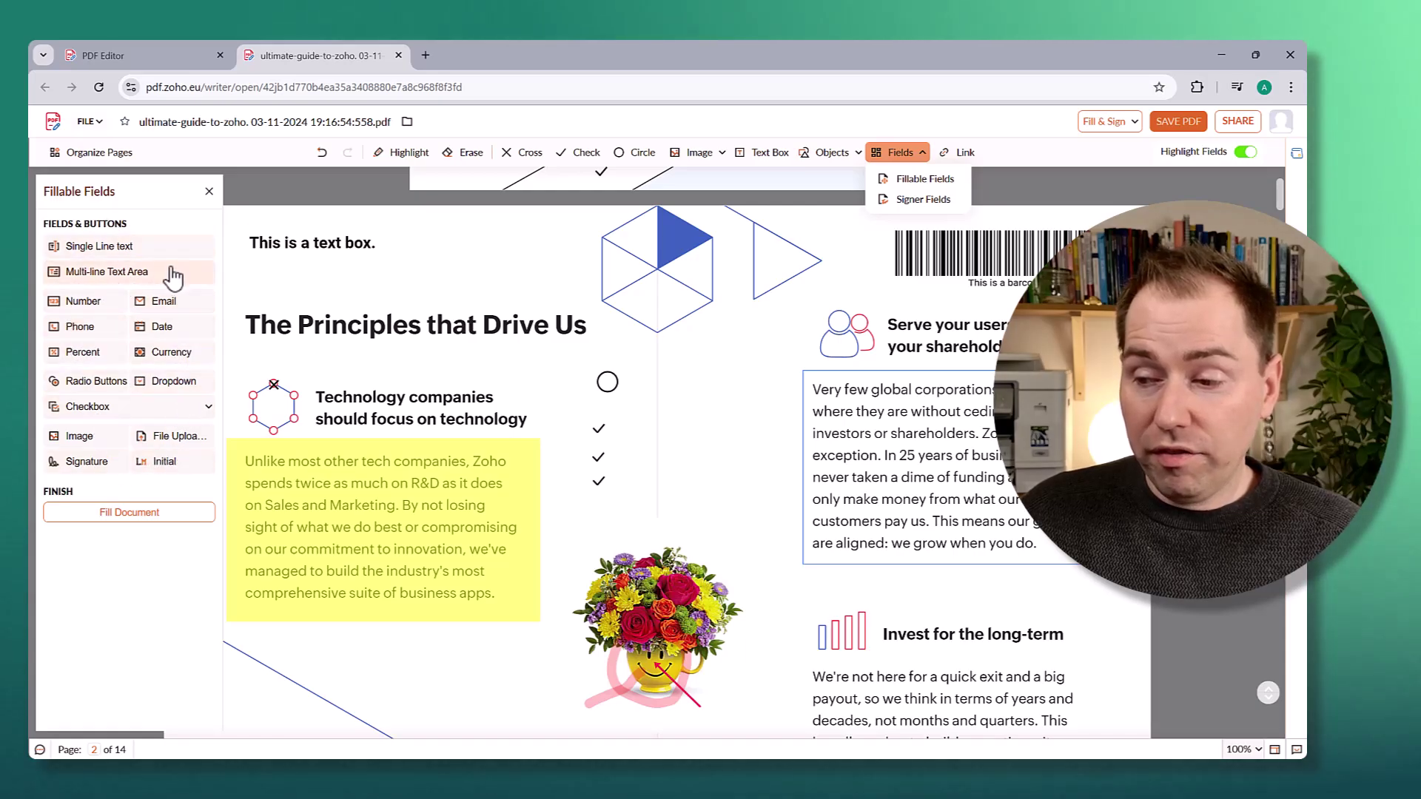
pyautogui.scroll(-10, 622, 456)
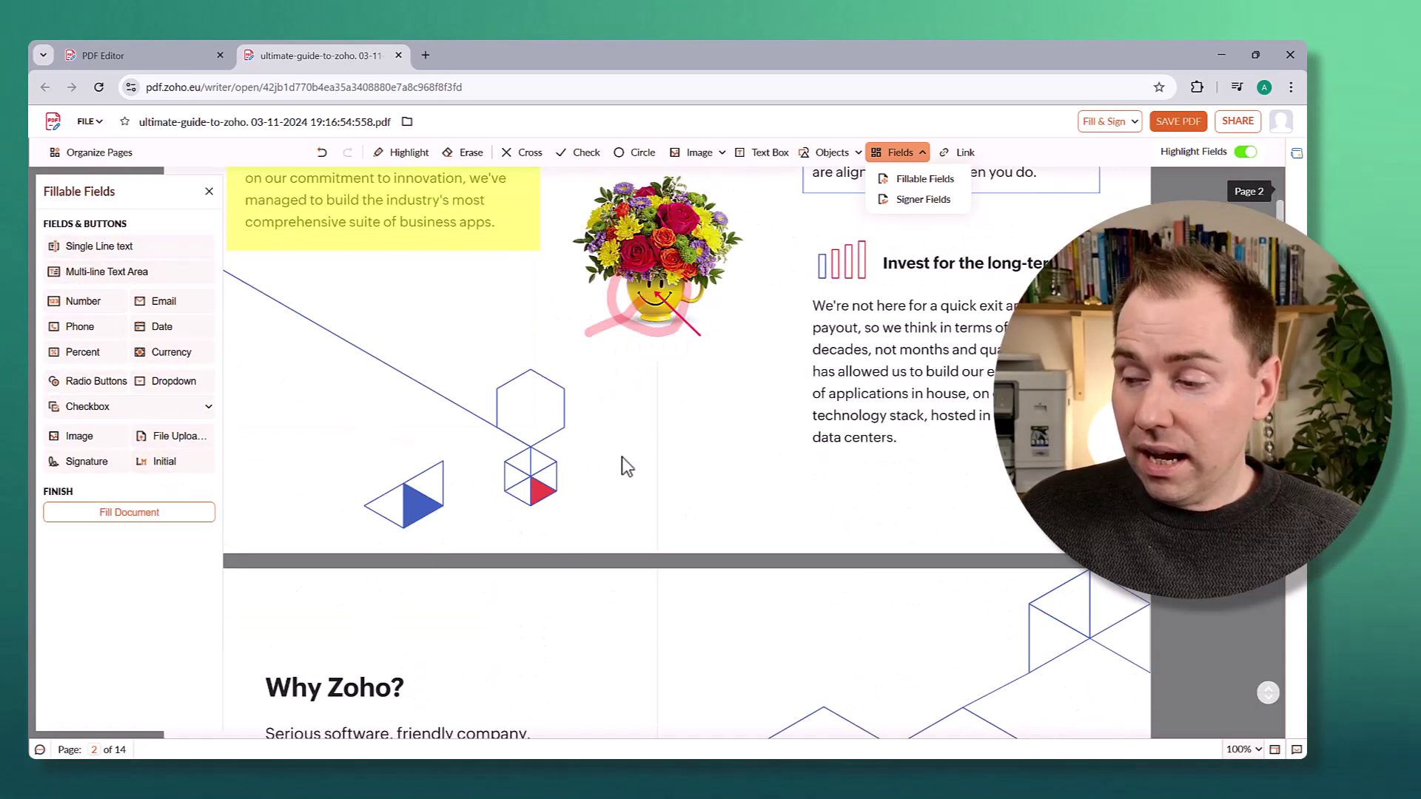
pyautogui.scroll(1, 630, 454)
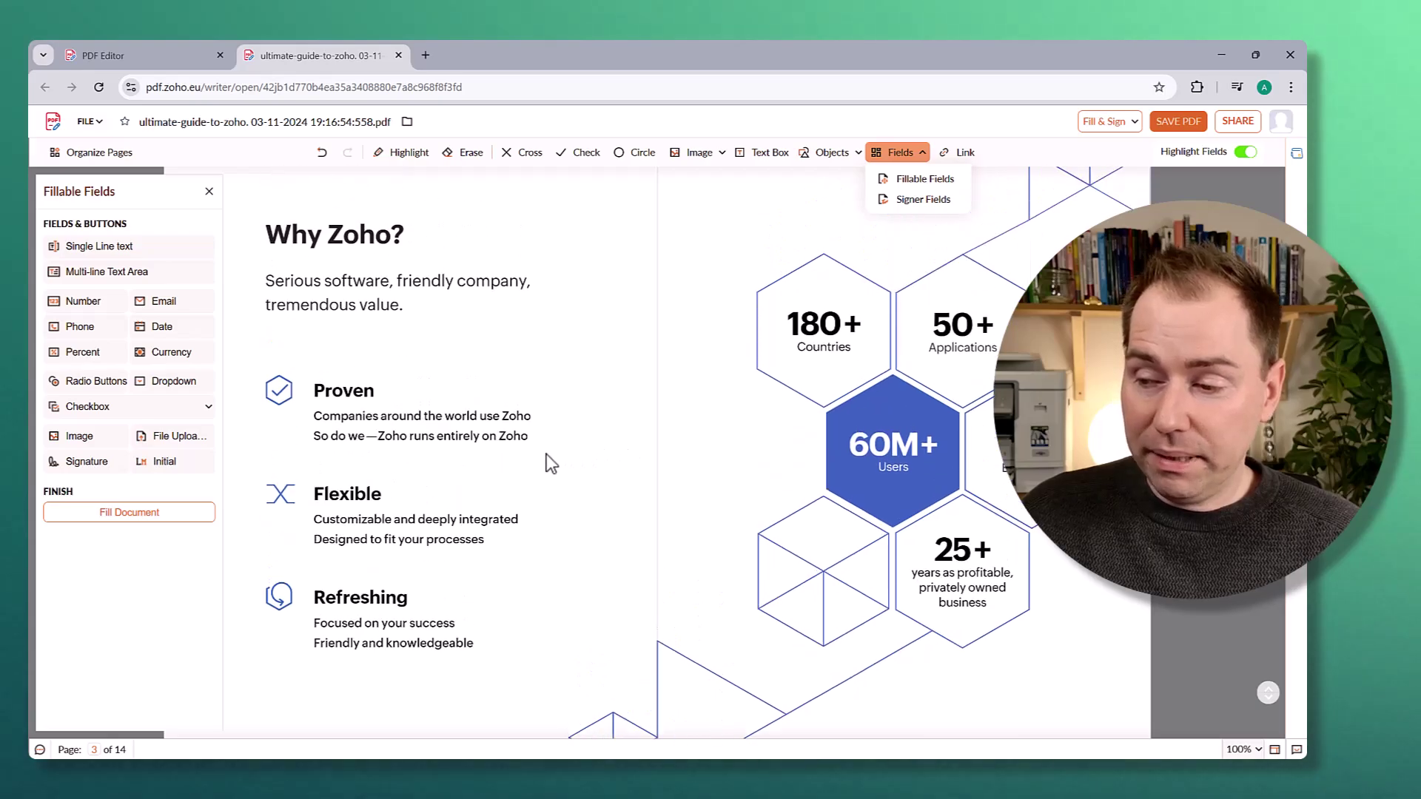
pyautogui.click(158, 305)
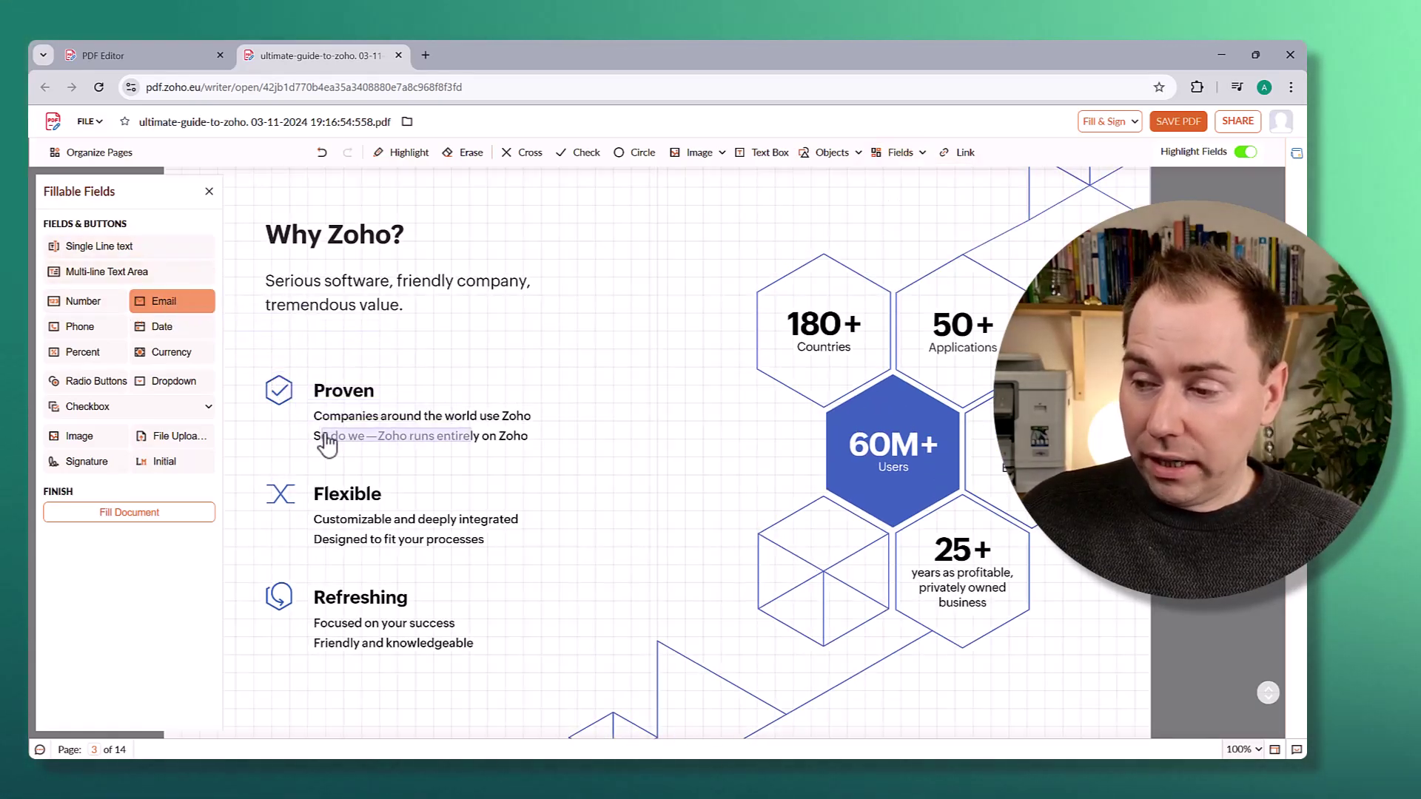
pyautogui.click(317, 462)
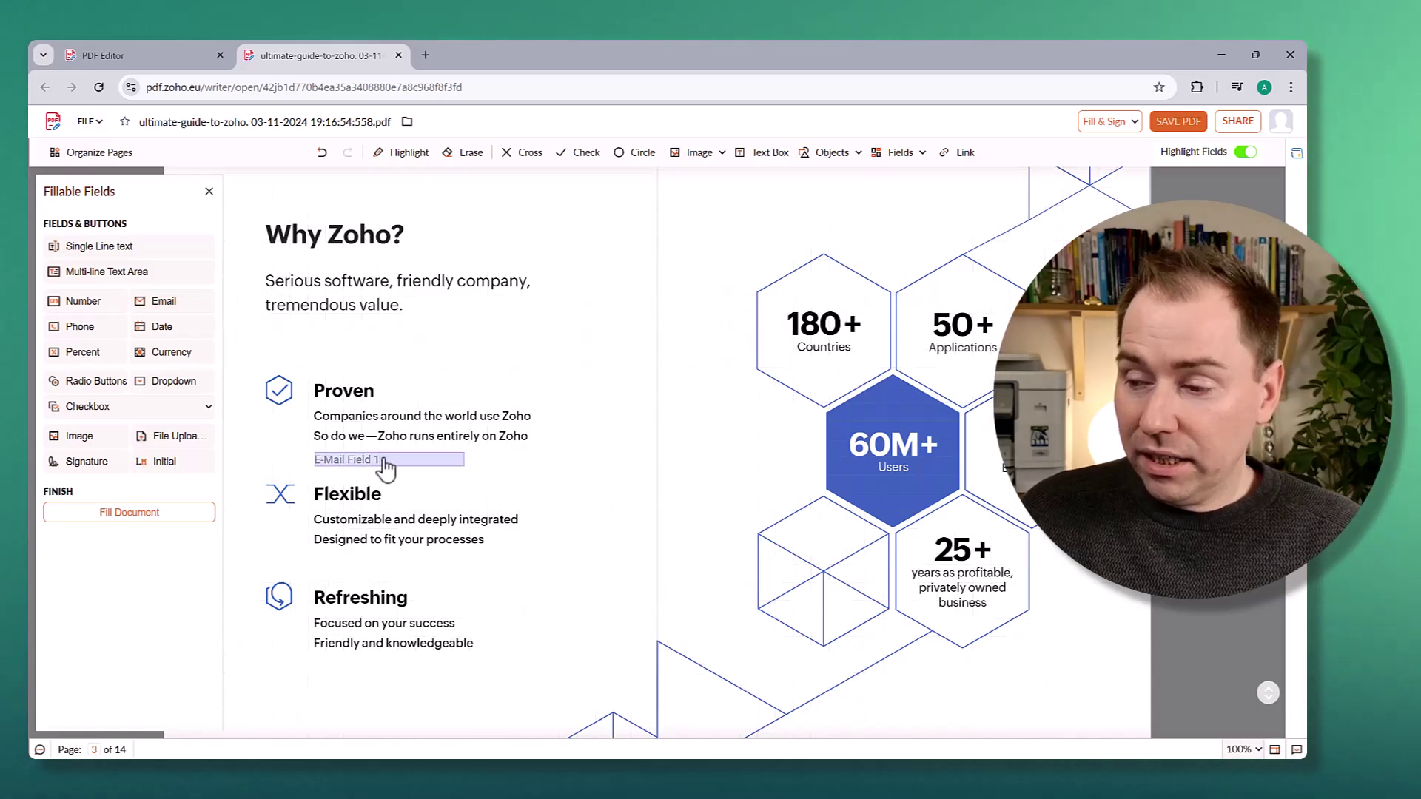
pyautogui.moveTo(465, 468); pyautogui.dragTo(537, 478)
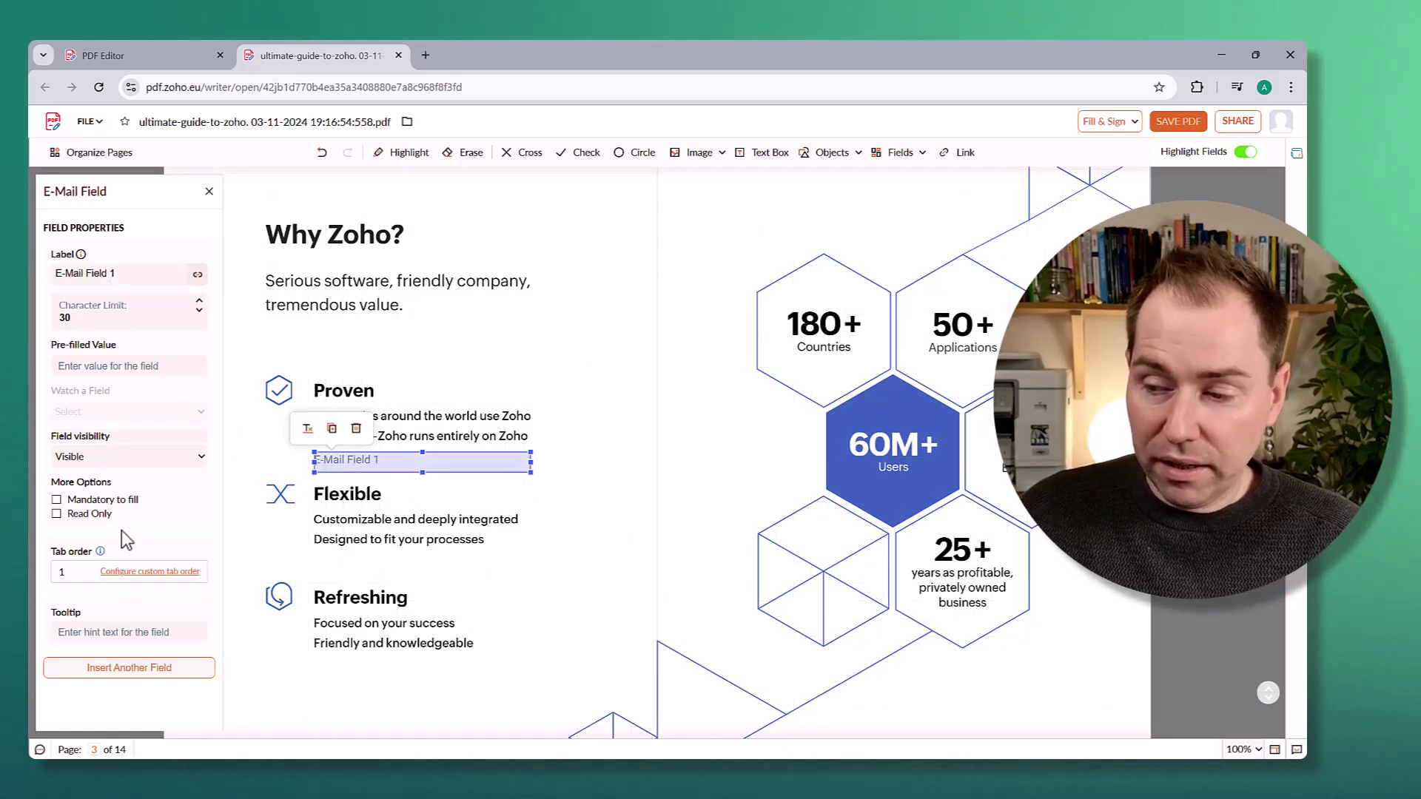
# Rename the email field's label as "E-Mail".
pyautogui.tripleClick(122, 275)
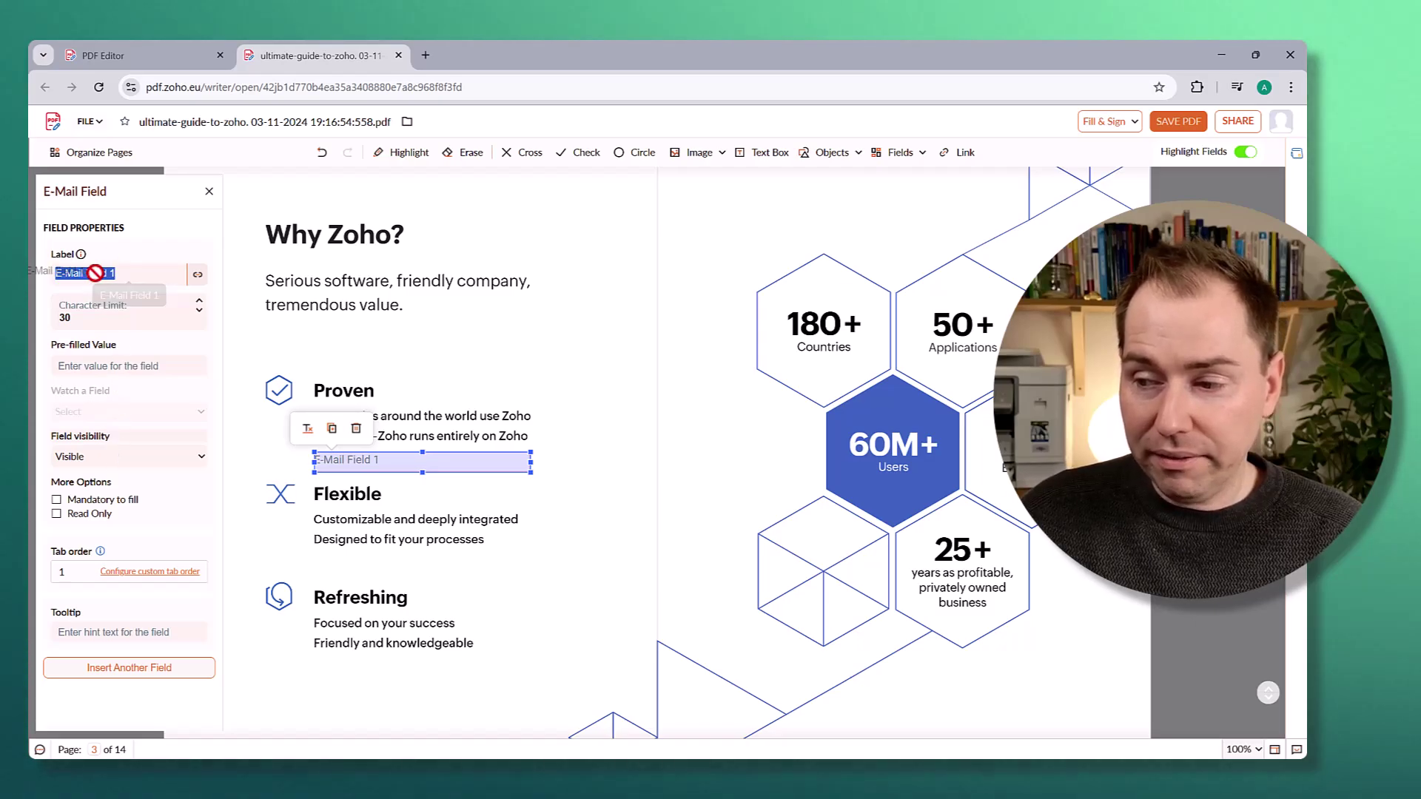
pyautogui.moveTo(92, 275); pyautogui.dragTo(131, 270)
pyautogui.click(131, 271)
pyautogui.press('BackSpace')
pyautogui.press('BackSpace')
pyautogui.press('BackSpace')
pyautogui.press('BackSpace')
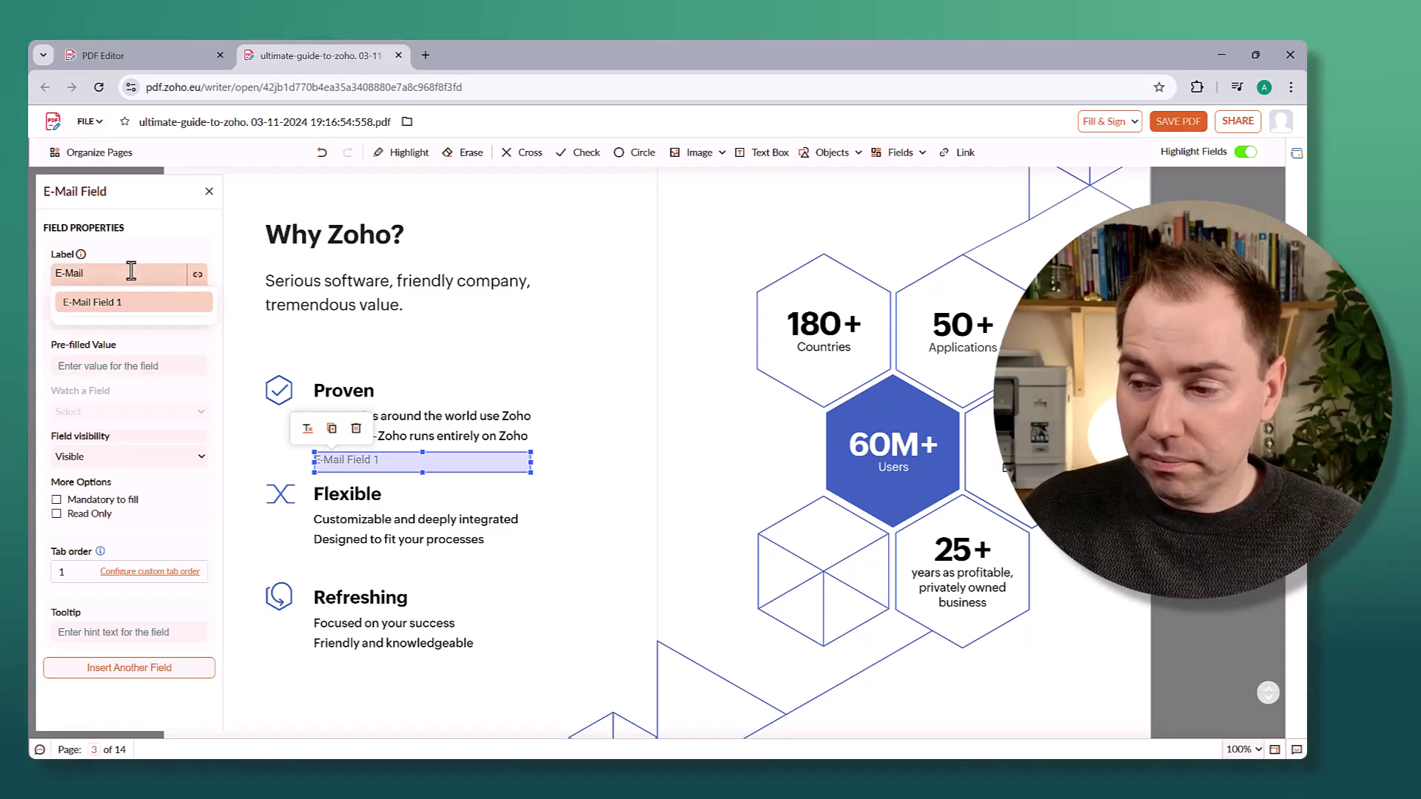
pyautogui.press('Return')
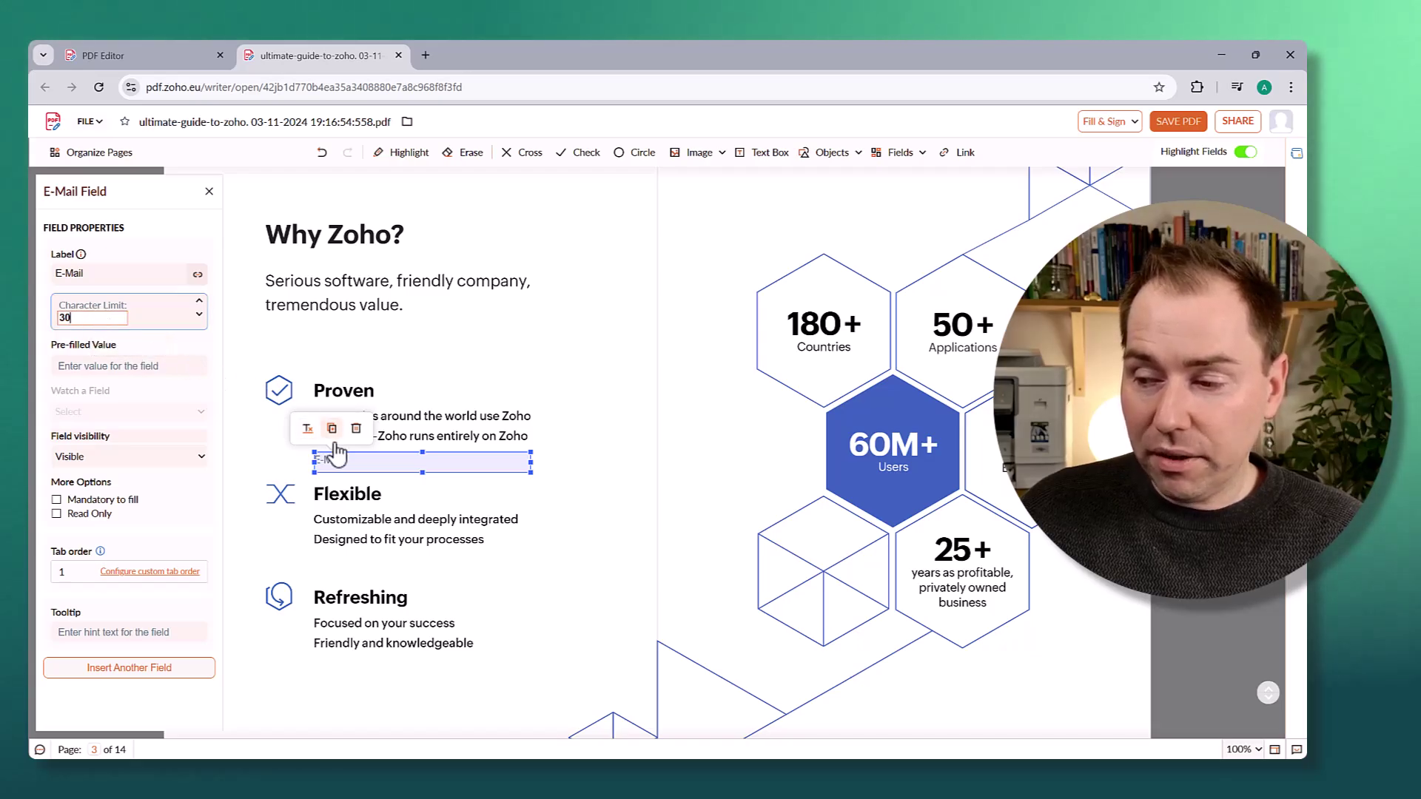
# Set the email field's character limit to 255 and close its properties.
pyautogui.press('BackSpace')
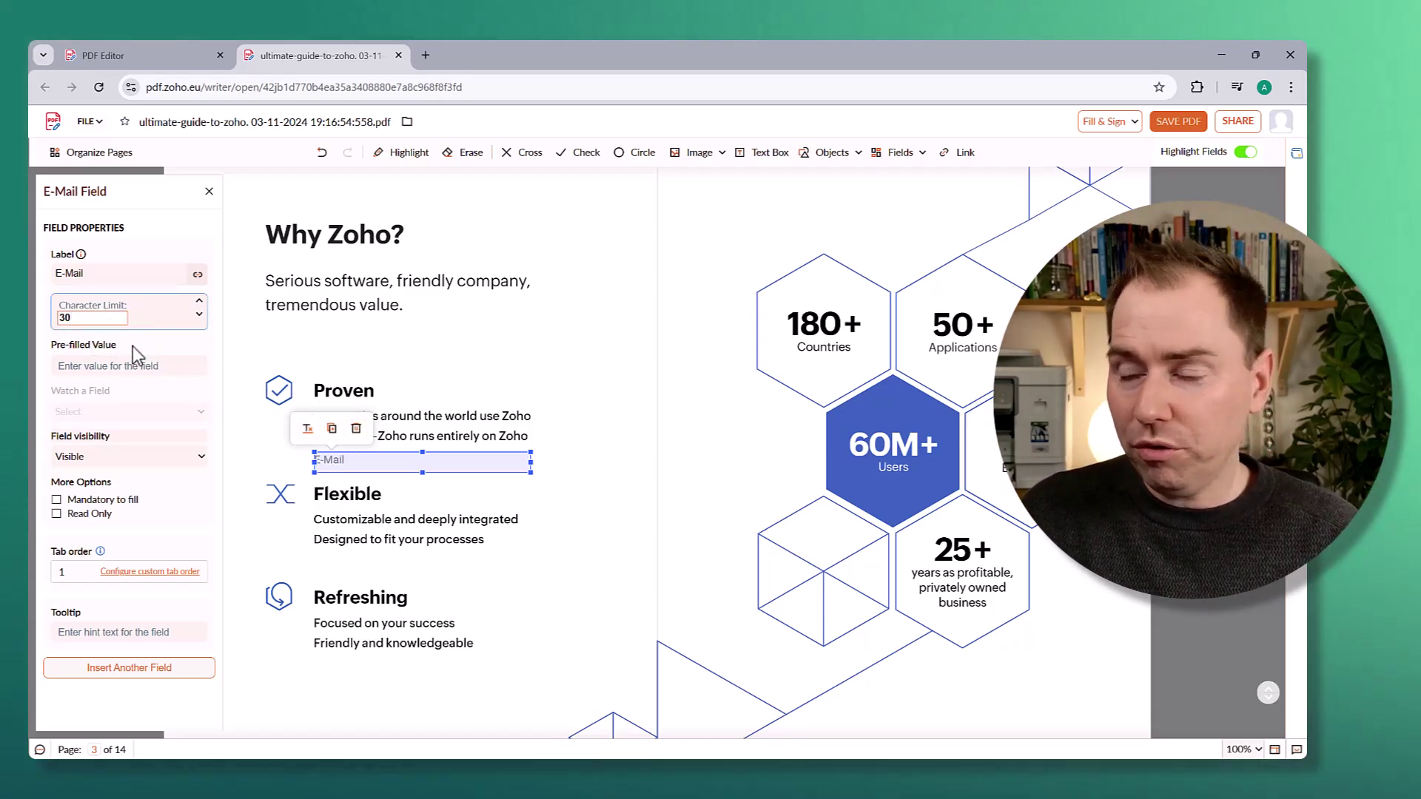
pyautogui.press('BackSpace')
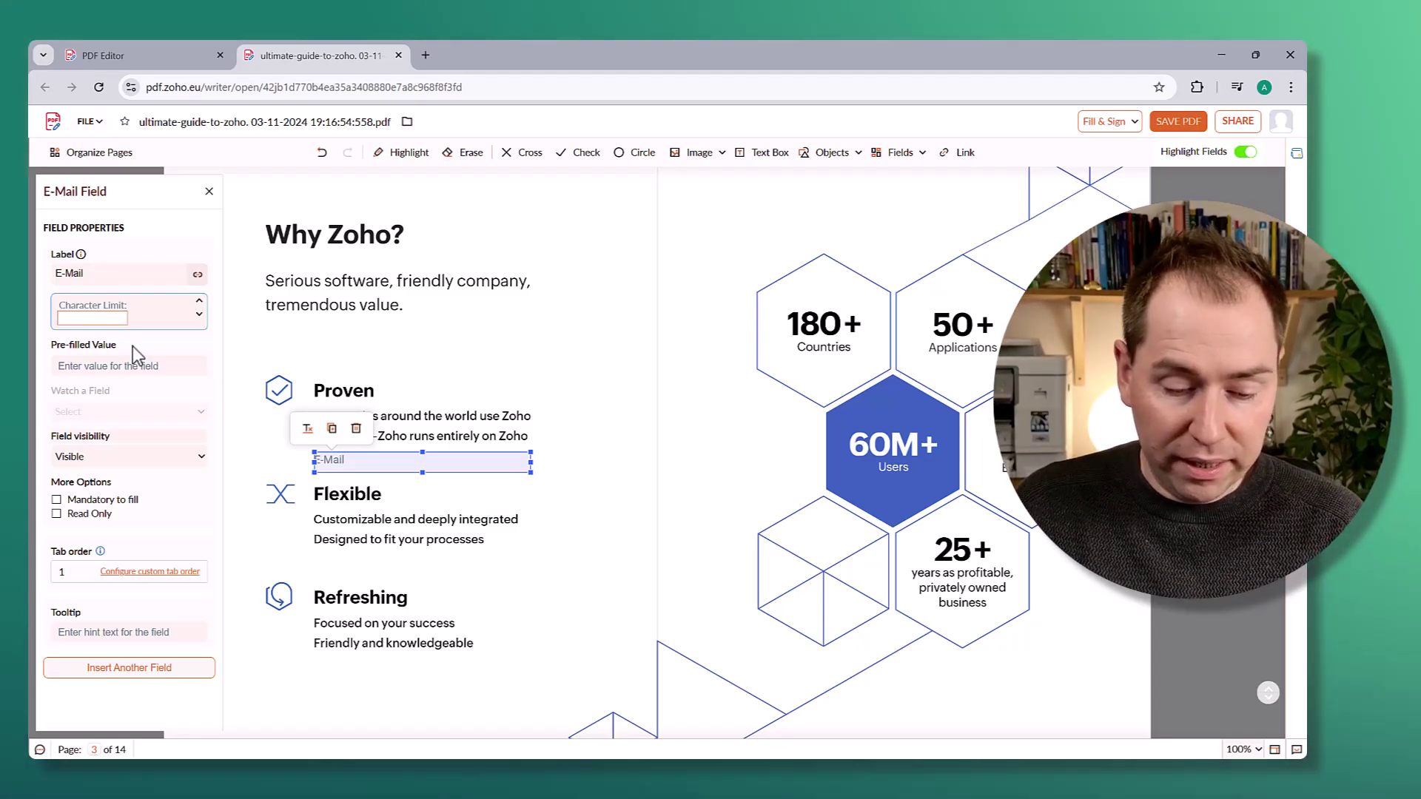
pyautogui.write('255')
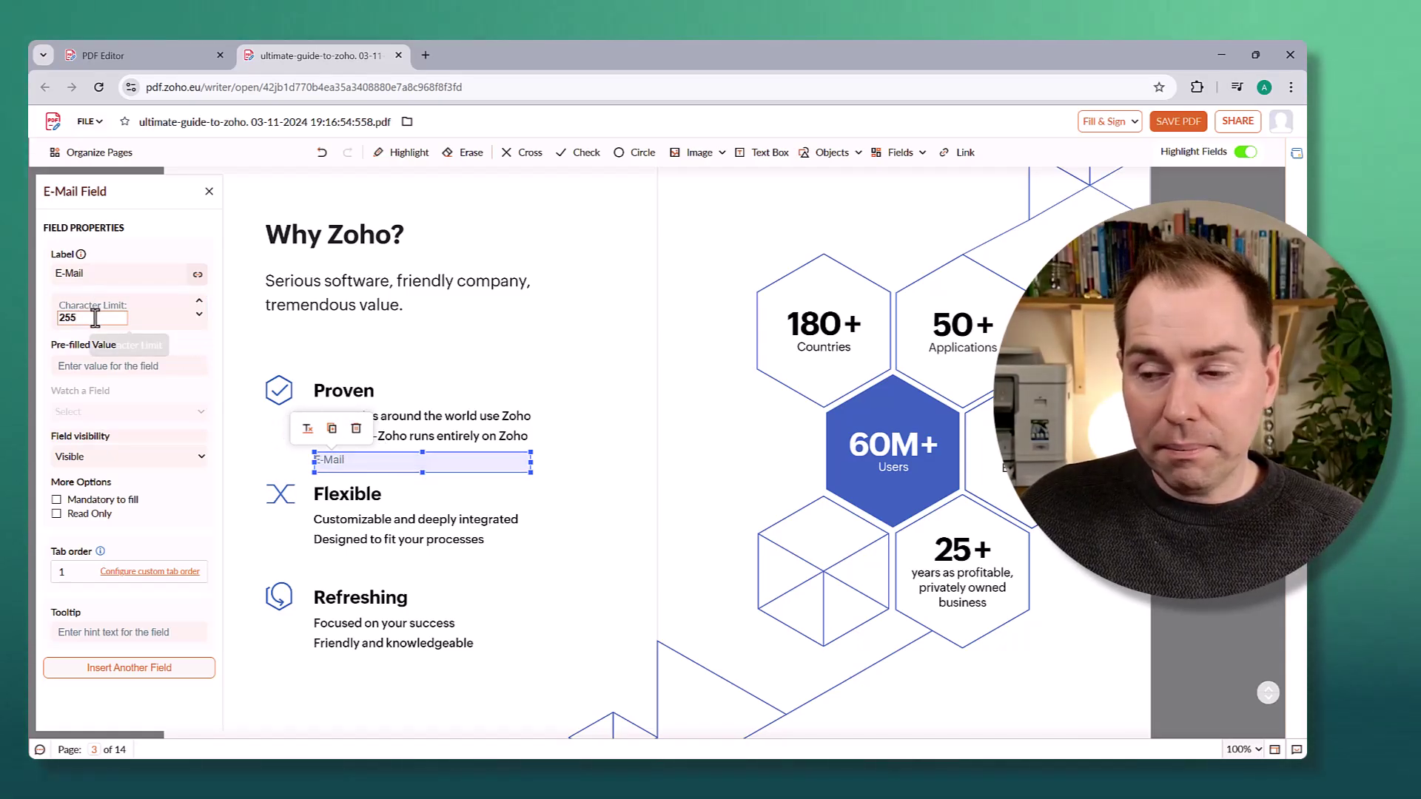
pyautogui.click(210, 194)
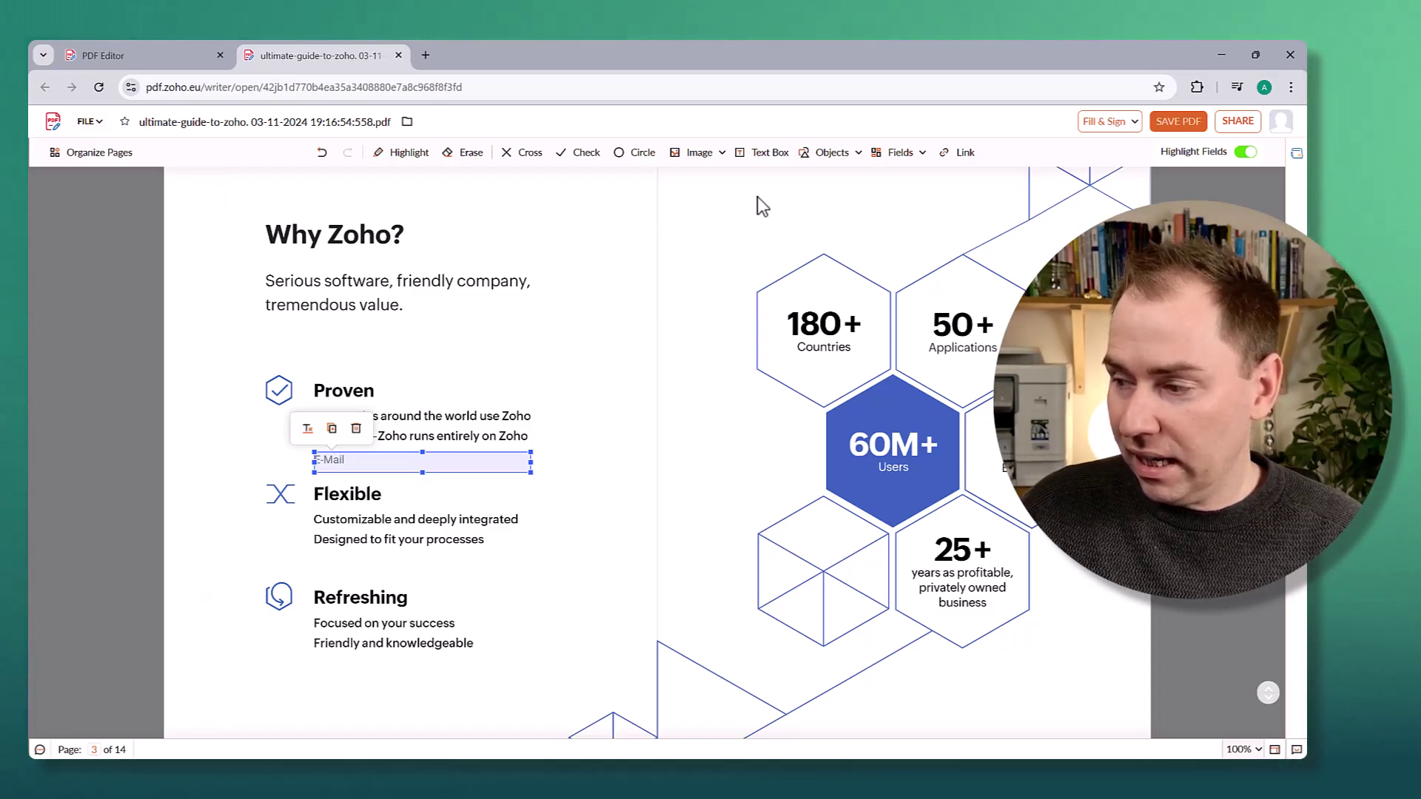
# Insert a fillable multi-line text area between "tremendous value." and the "Proven" heading and widen it almost to the hexagon graphics.
pyautogui.click(902, 154)
pyautogui.click(906, 181)
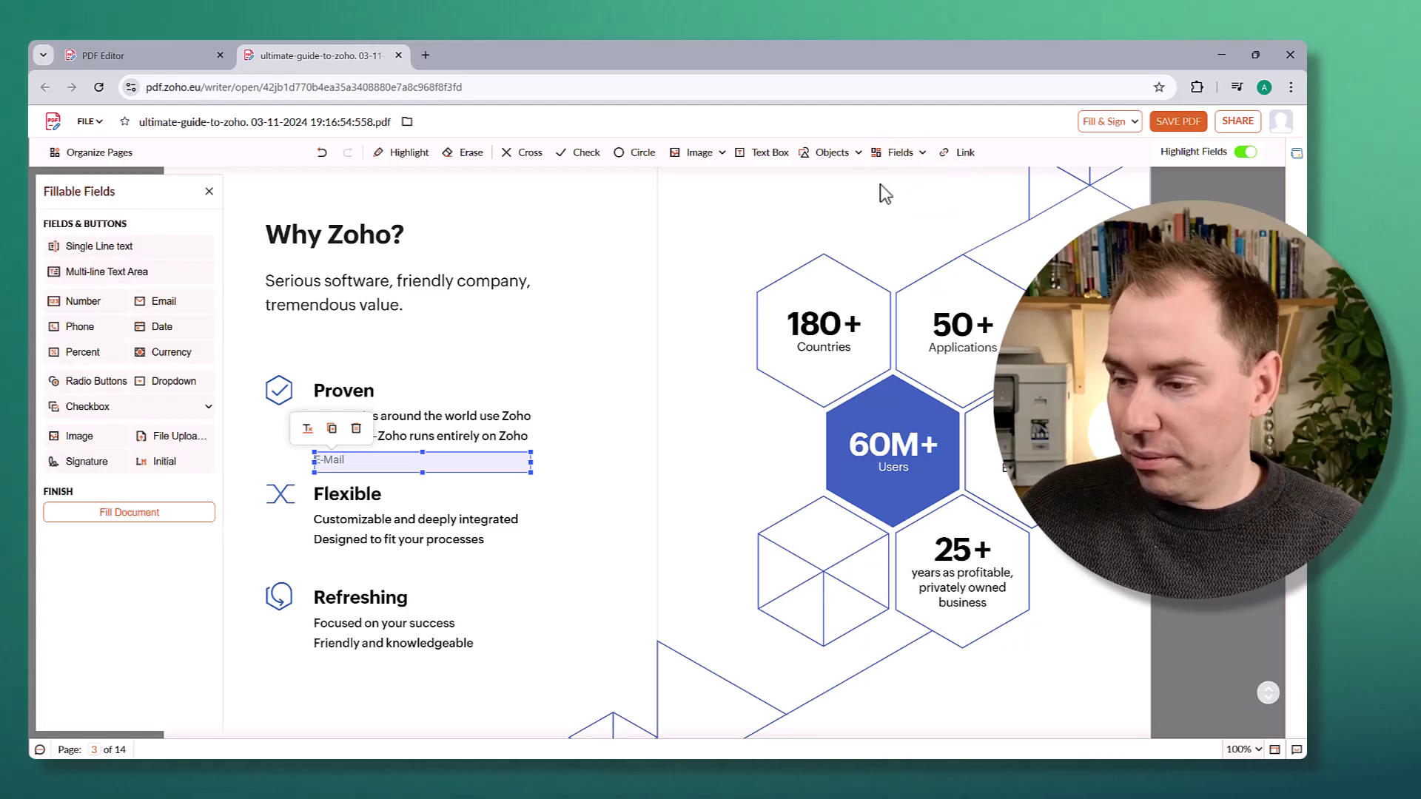
pyautogui.click(123, 284)
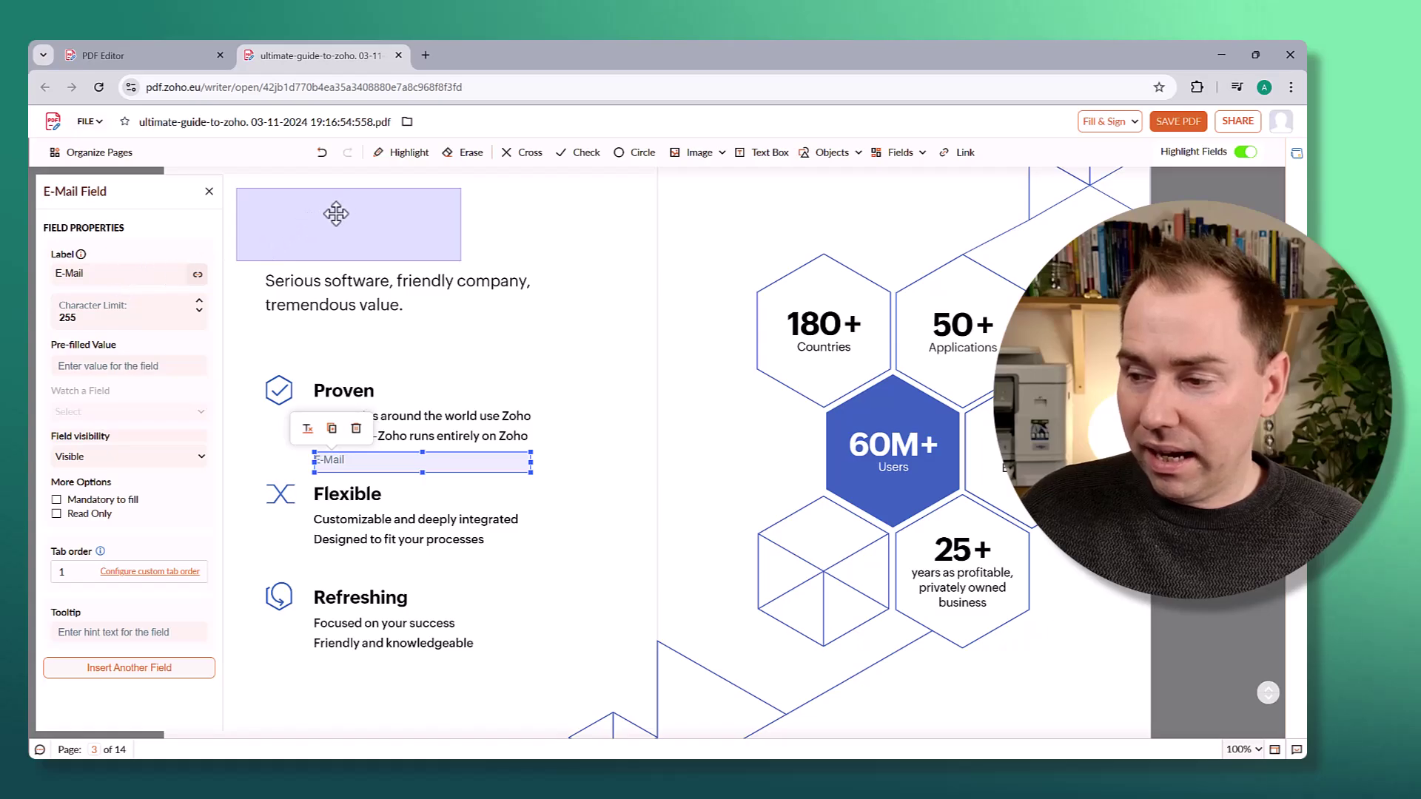
pyautogui.moveTo(336, 214); pyautogui.dragTo(360, 338)
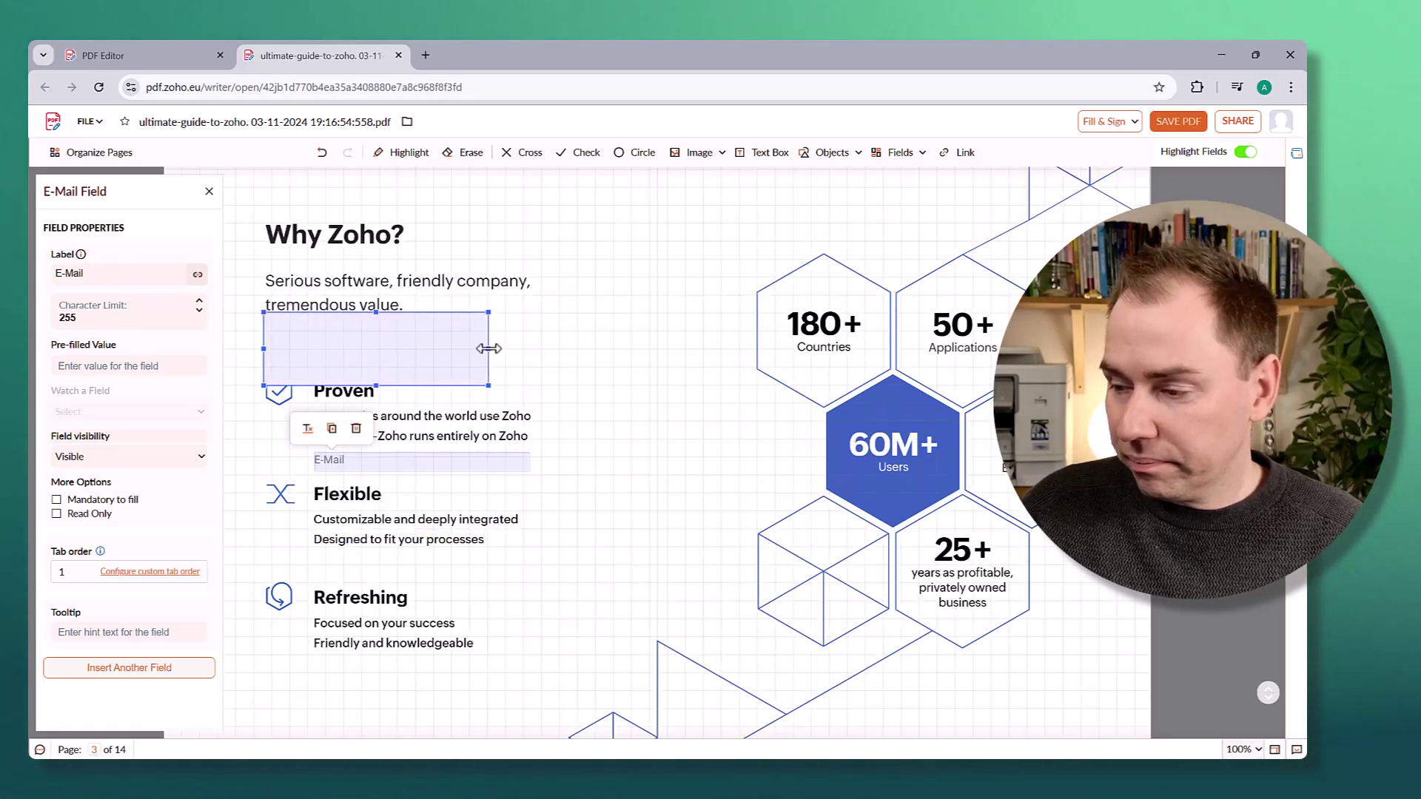
pyautogui.moveTo(570, 383); pyautogui.dragTo(488, 371)
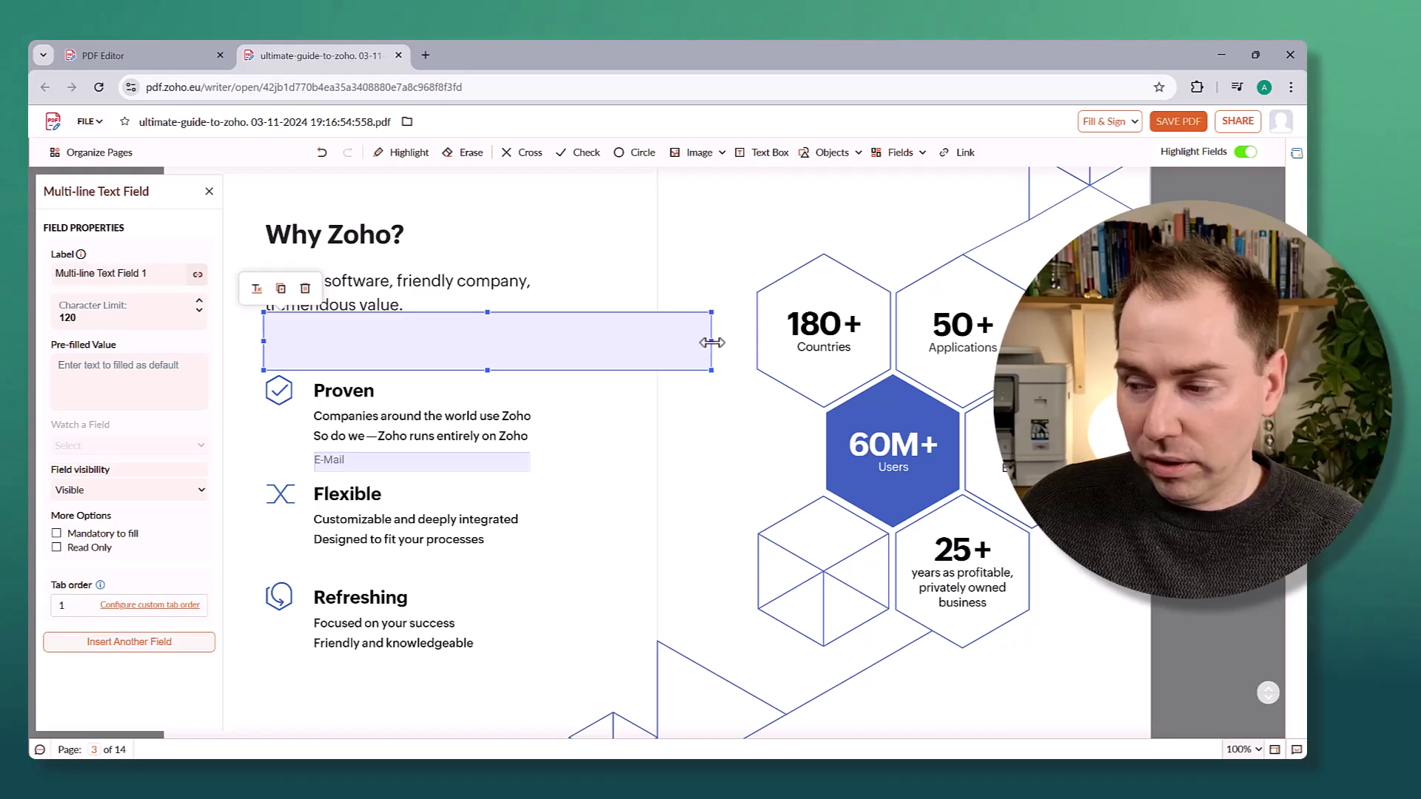
pyautogui.moveTo(711, 342); pyautogui.dragTo(733, 342)
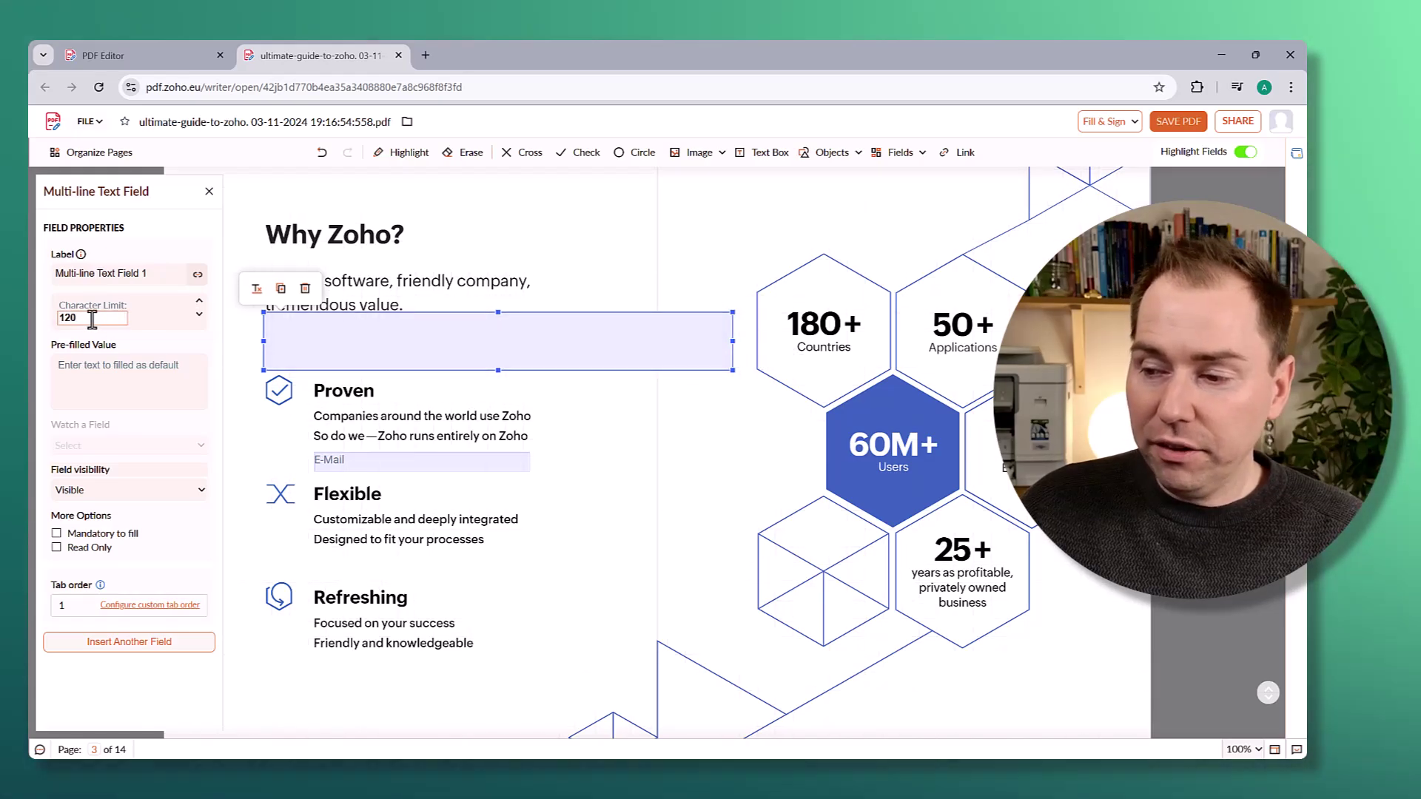
# Set the multi-line text field's character limit to 1000.
pyautogui.moveTo(98, 318); pyautogui.dragTo(66, 316)
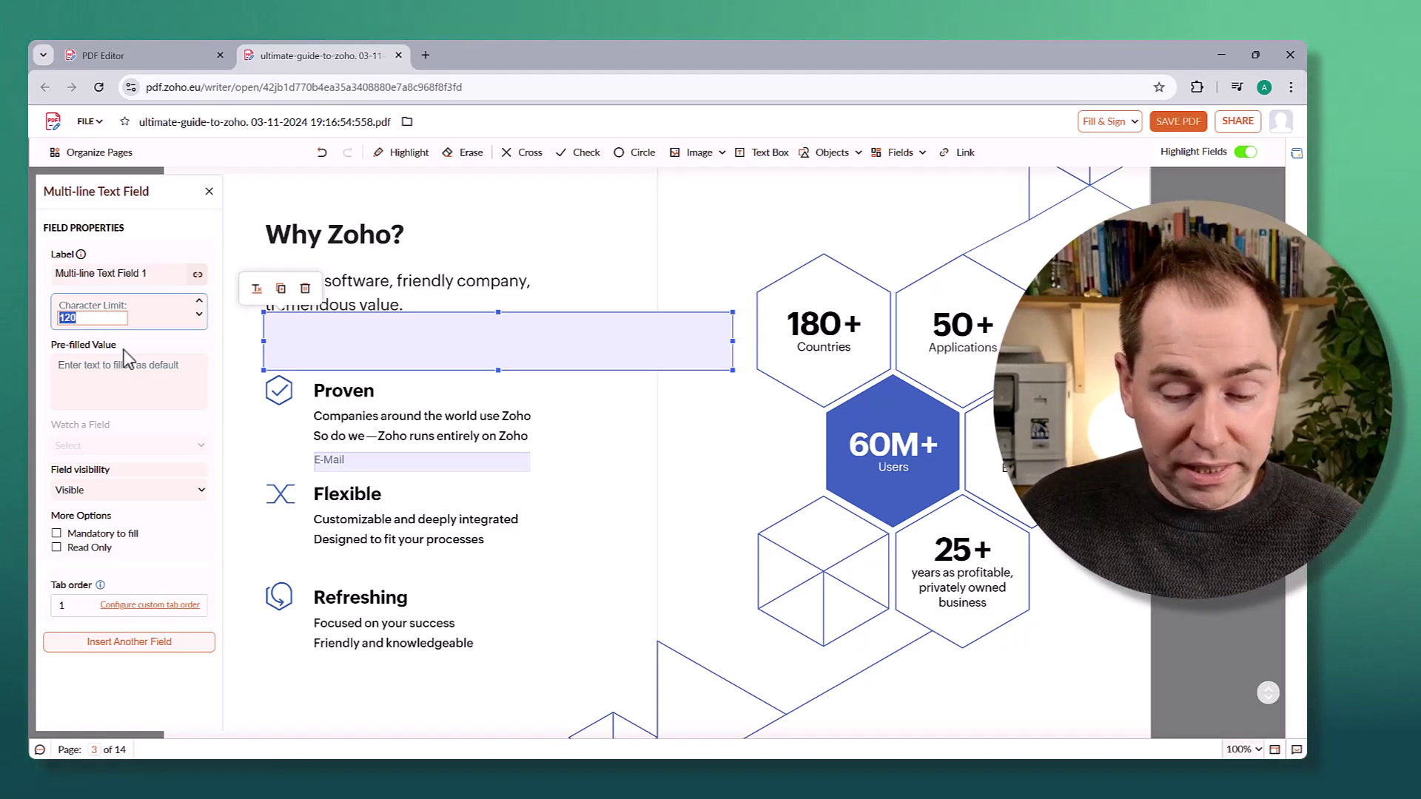
pyautogui.write('1000')
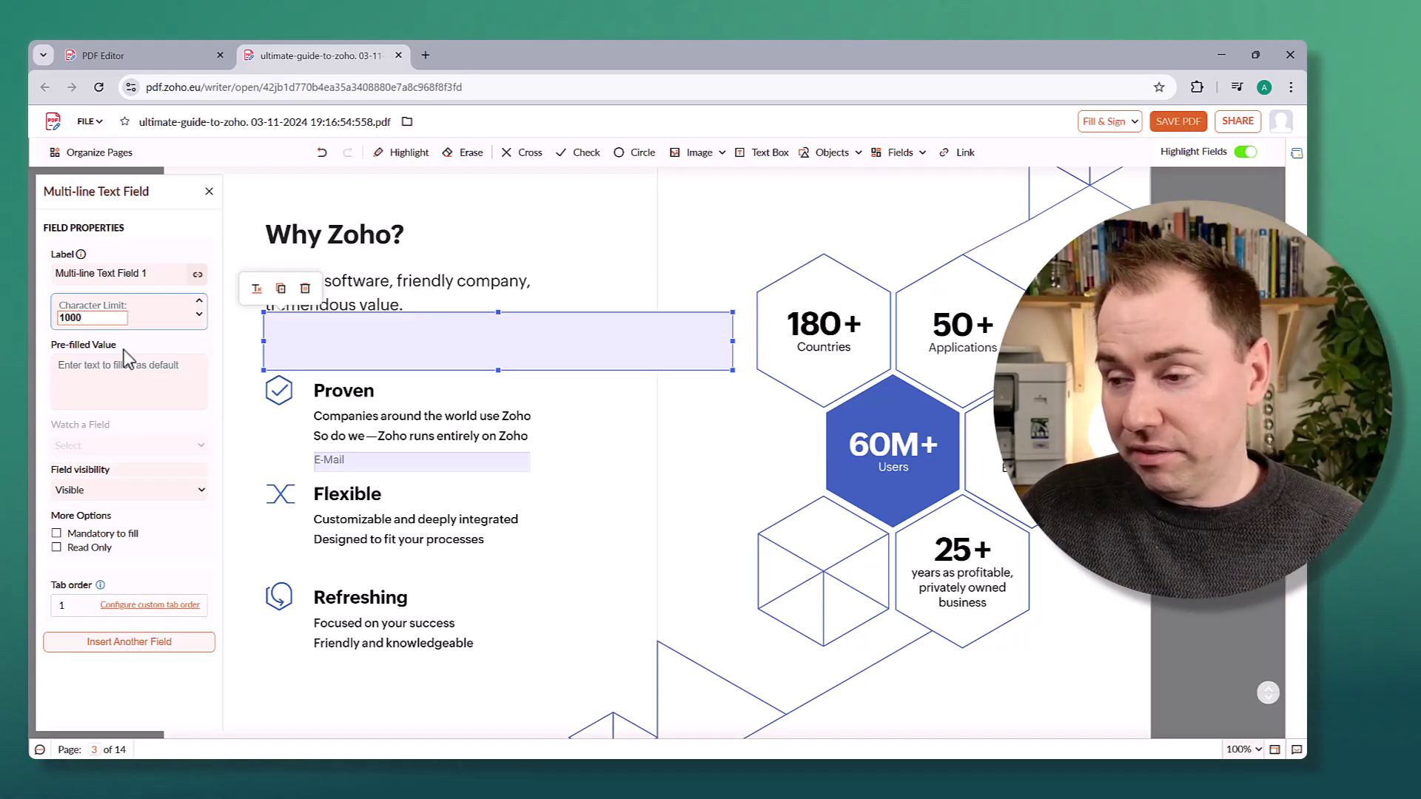
pyautogui.click(584, 443)
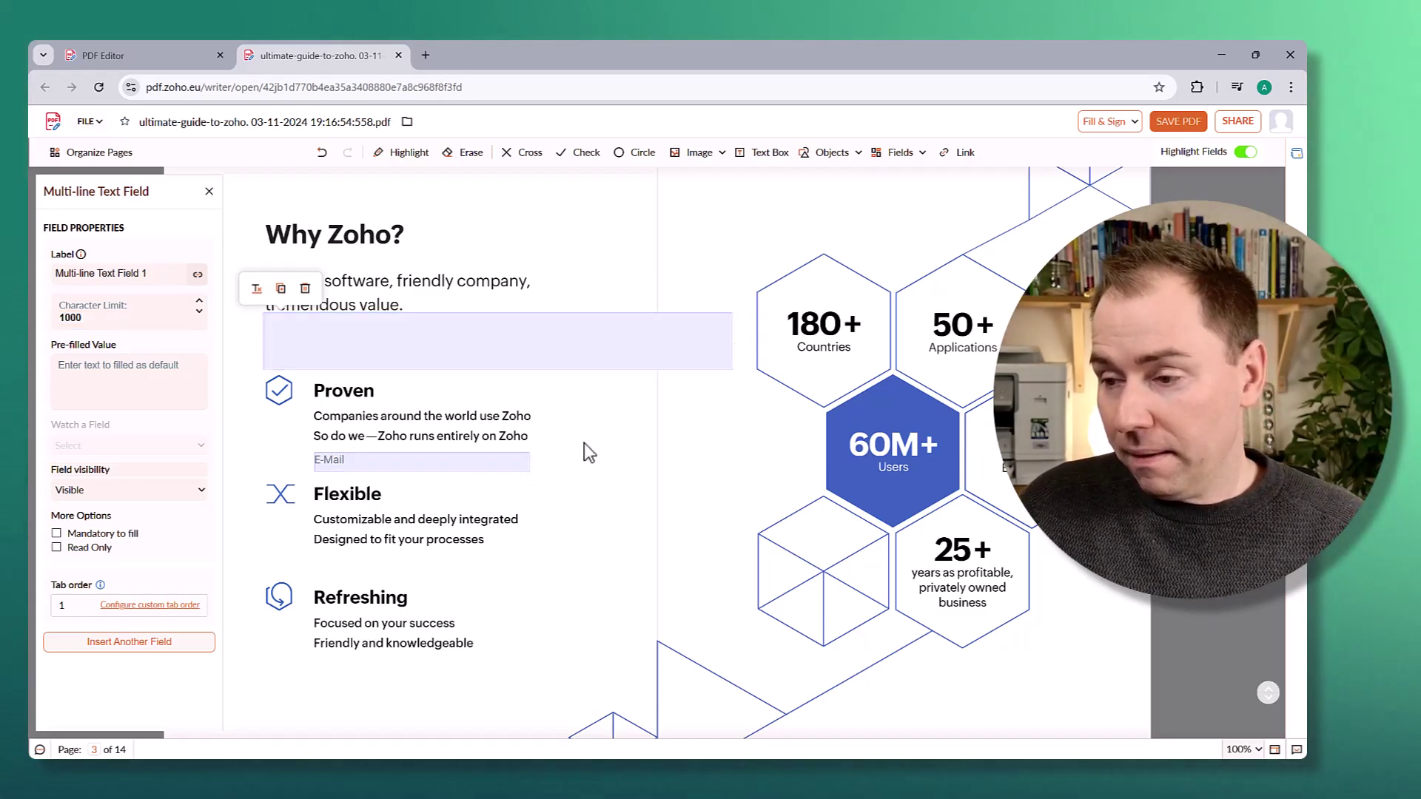
# Give the multi-line text field the pre-filled value "This is a message" and nudge the field slightly downward.
pyautogui.click(533, 325)
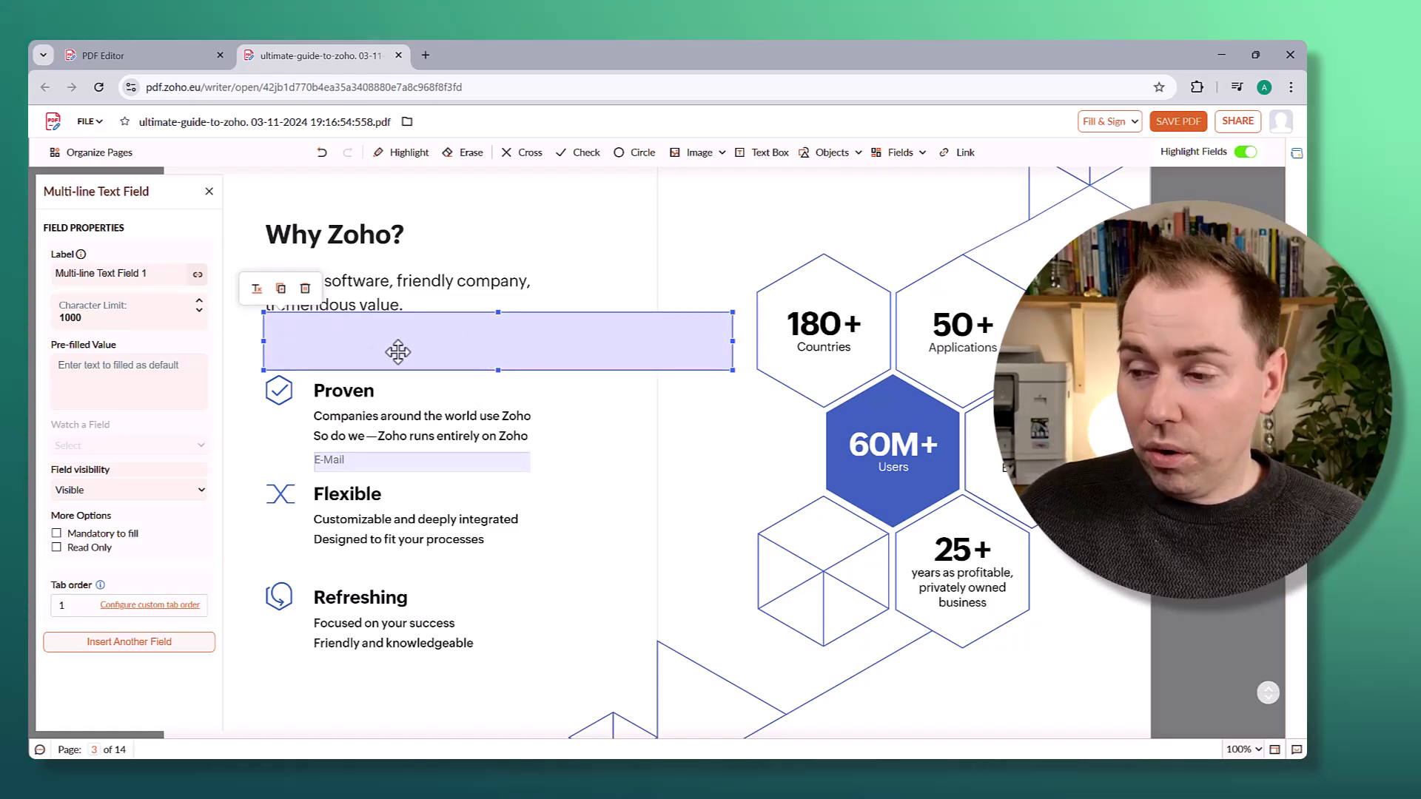
pyautogui.click(421, 464)
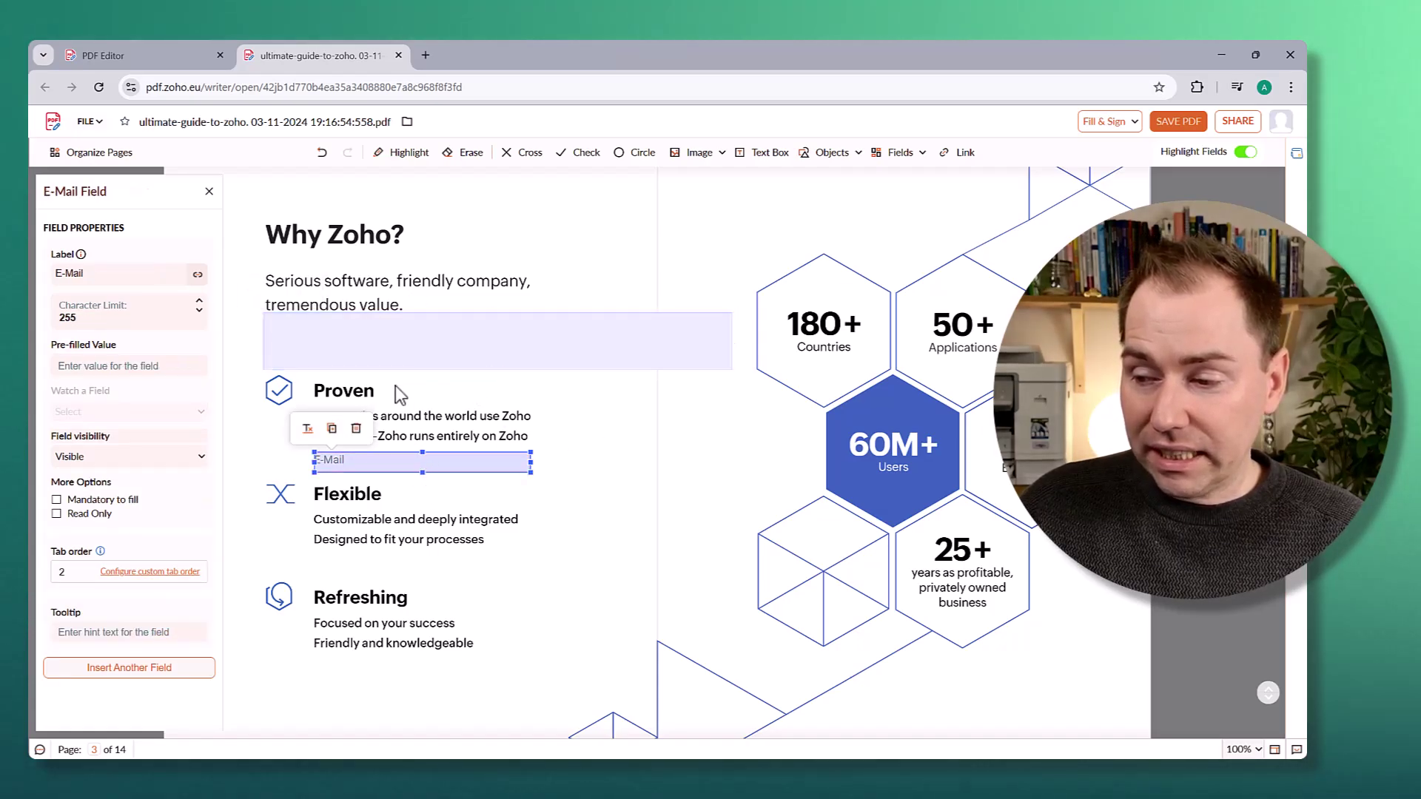
pyautogui.click(360, 356)
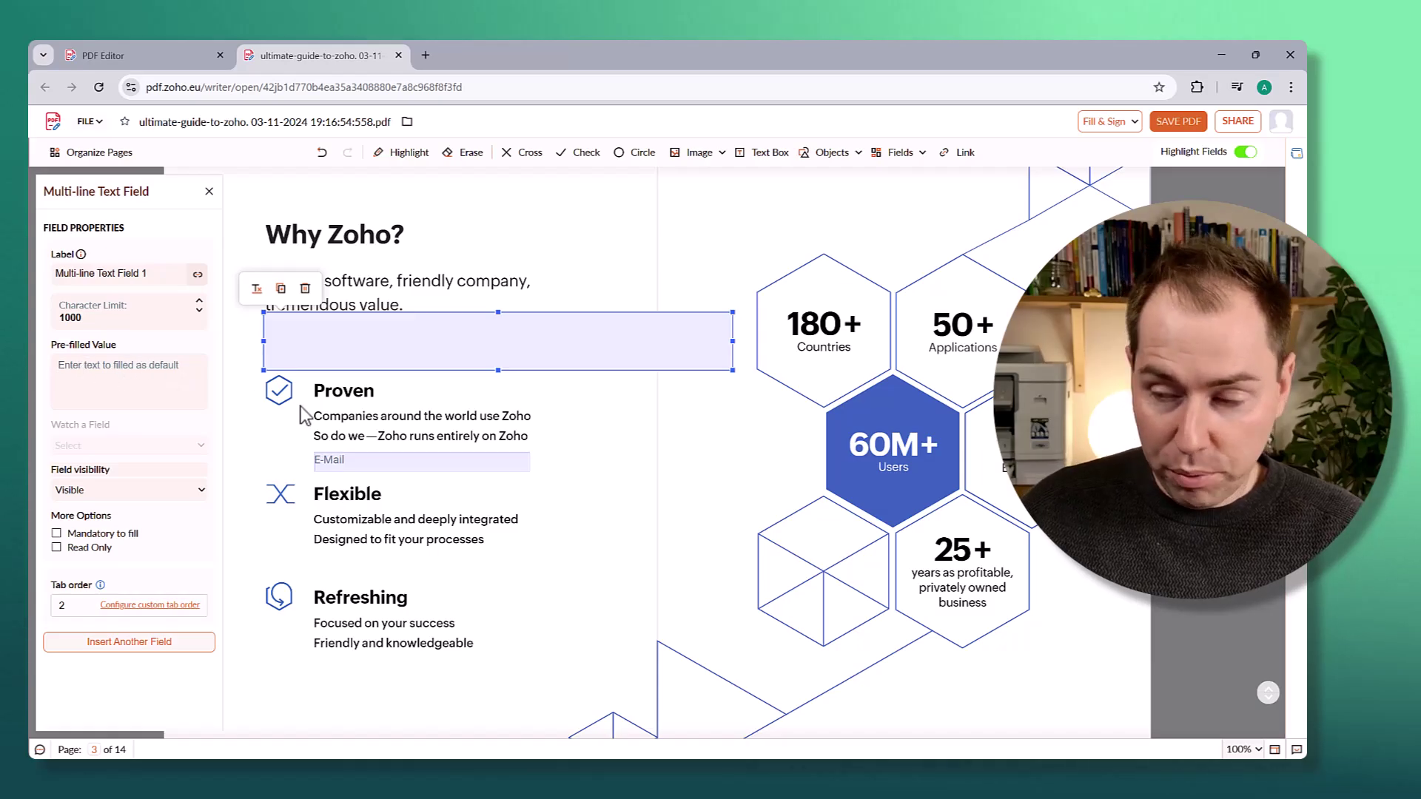
pyautogui.write('Th')
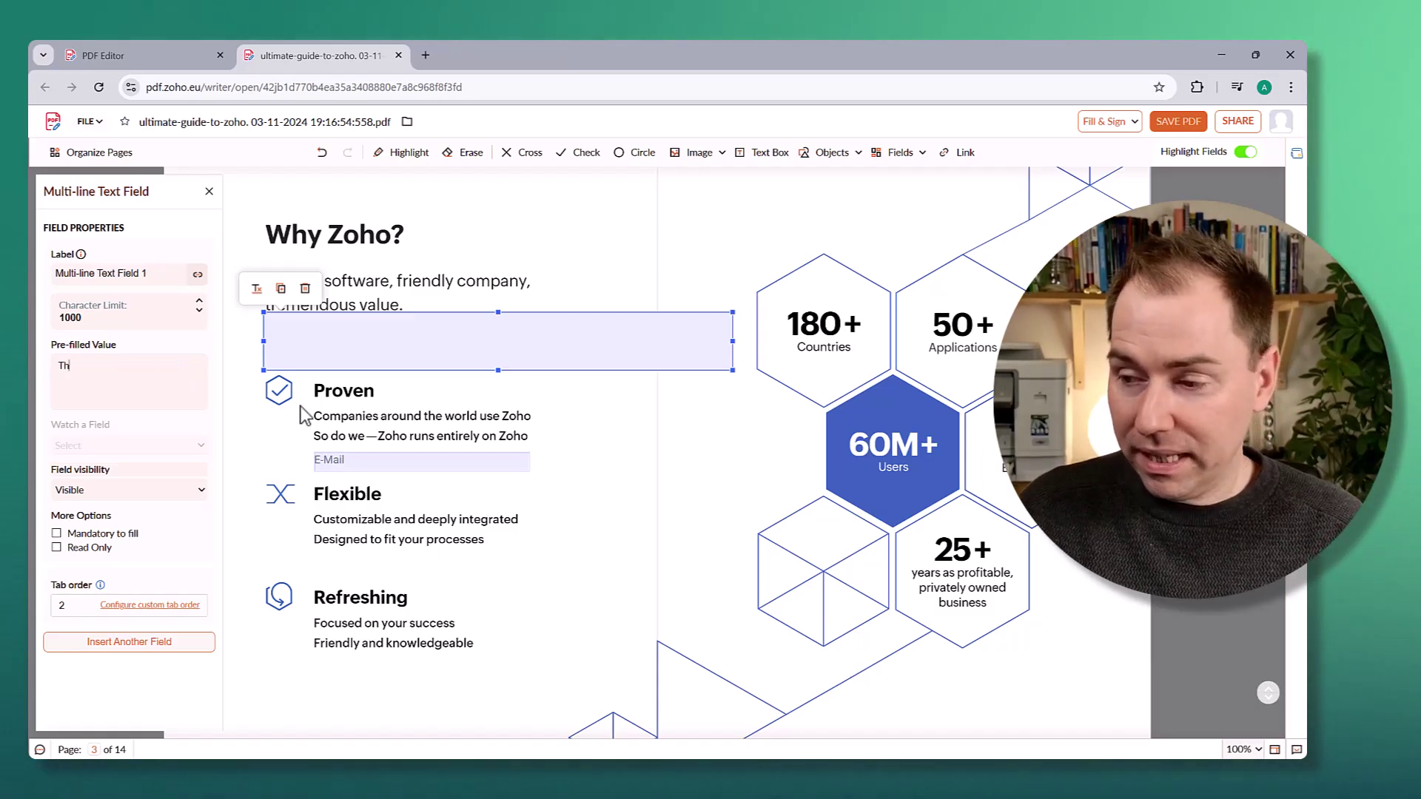
pyautogui.write('is is a message')
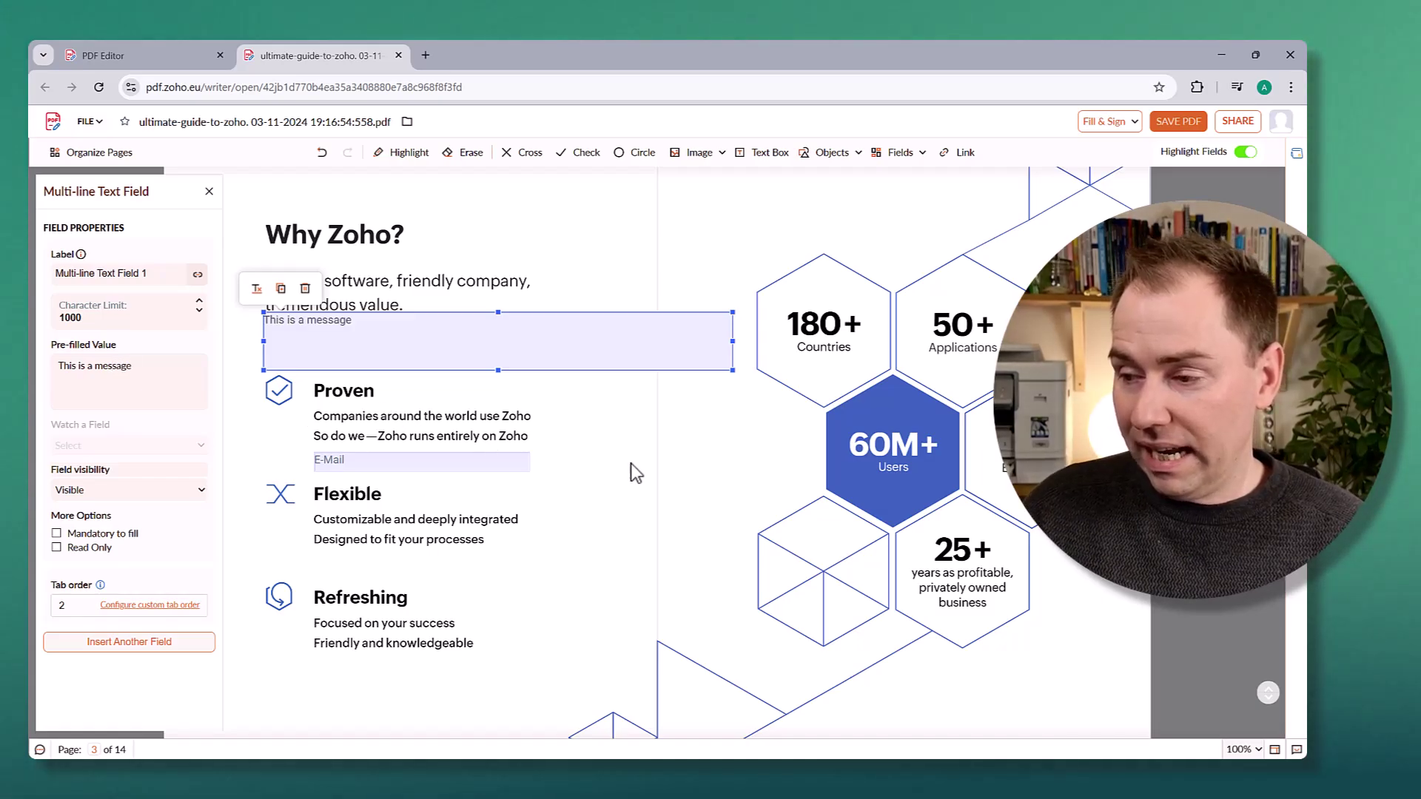
pyautogui.moveTo(454, 325); pyautogui.dragTo(453, 331)
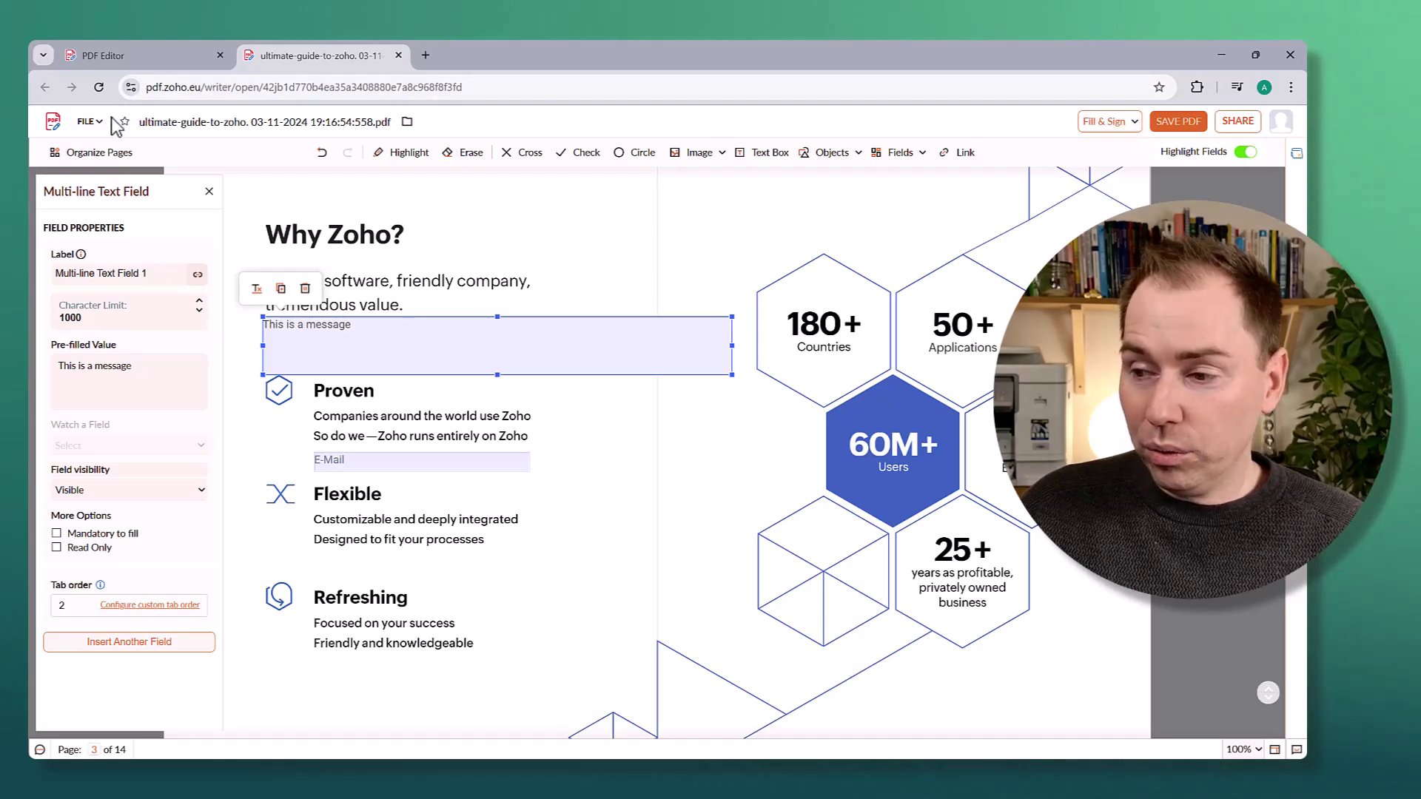
pyautogui.click(89, 122)
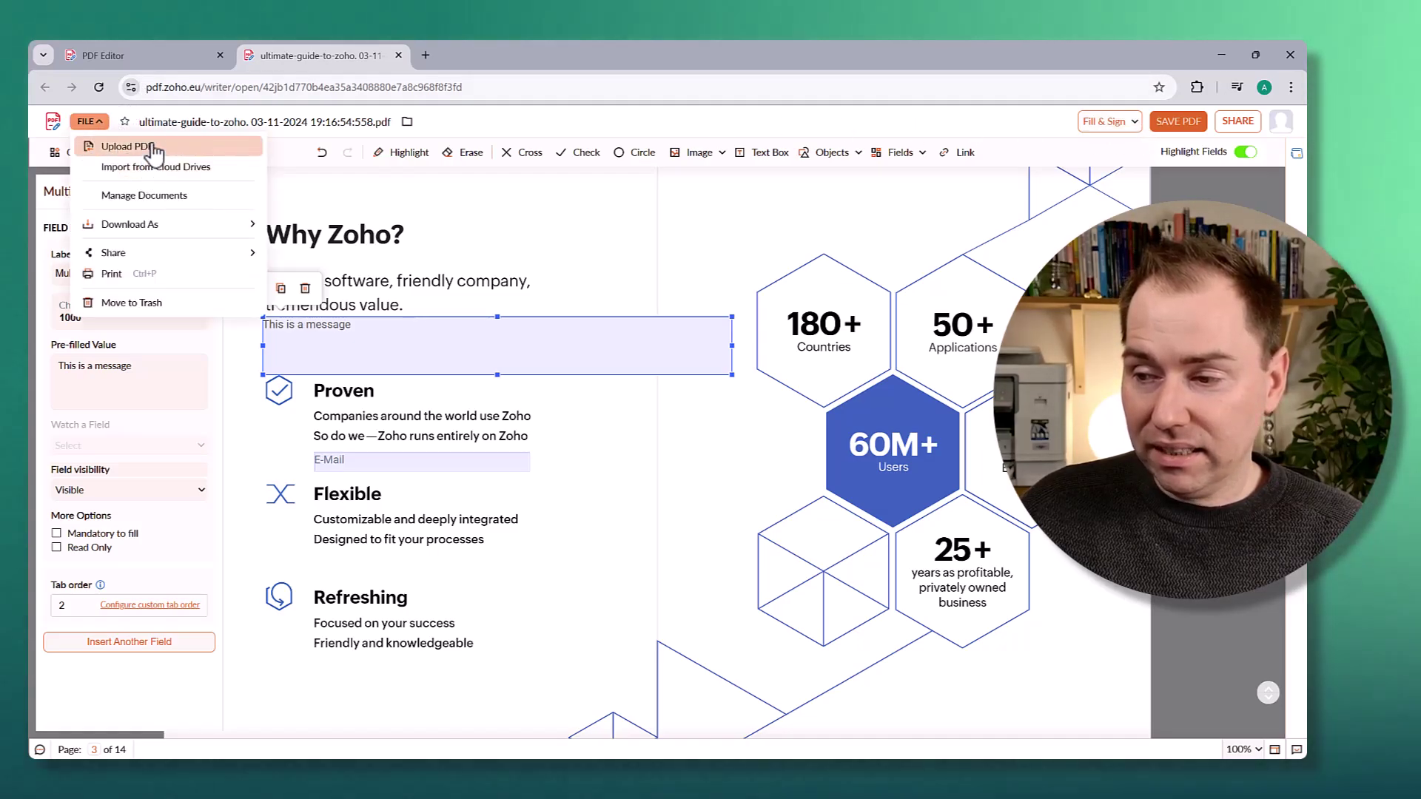
pyautogui.moveTo(111, 226)
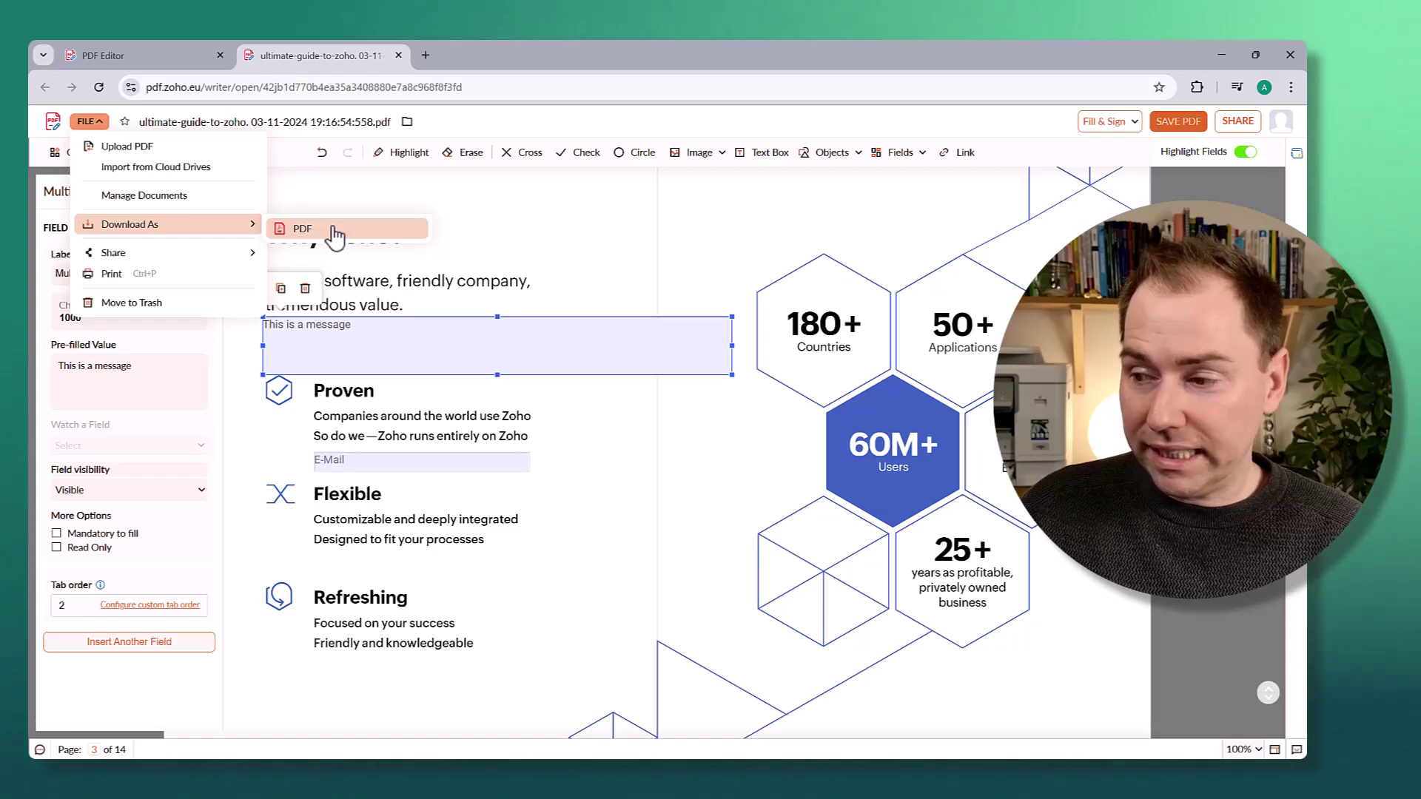
pyautogui.click(516, 235)
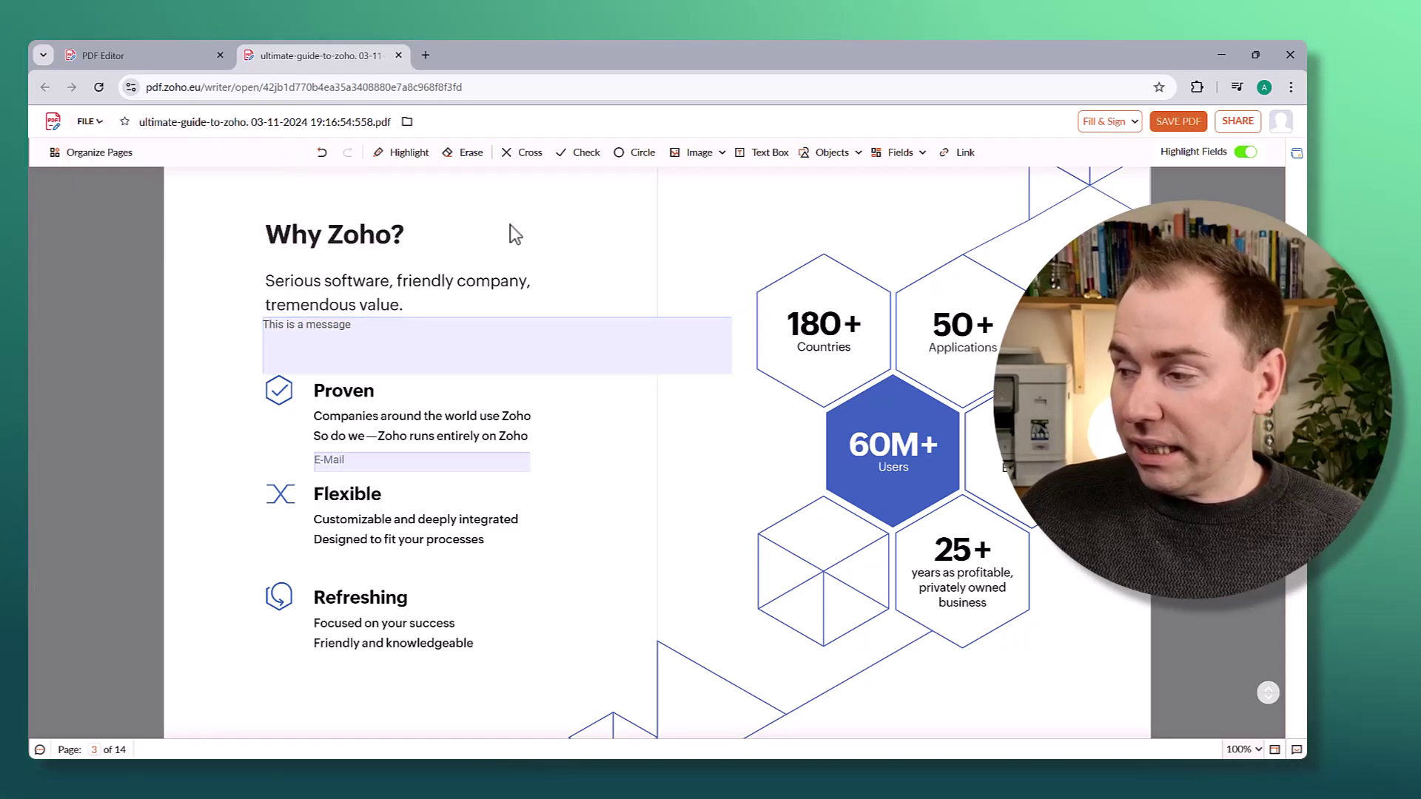